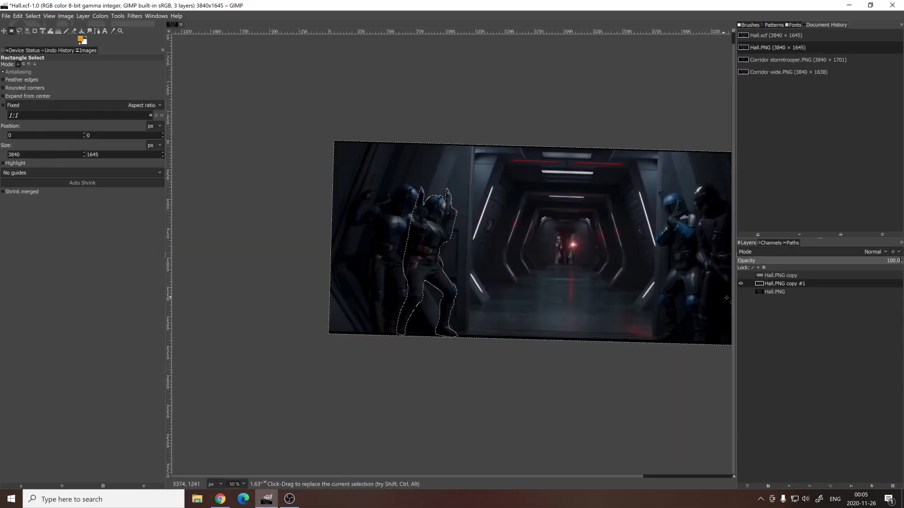
Feather the selection around the crouching figure holding up two pistols in the Hall image
right_click(433, 247)
mouse_move(450, 275)
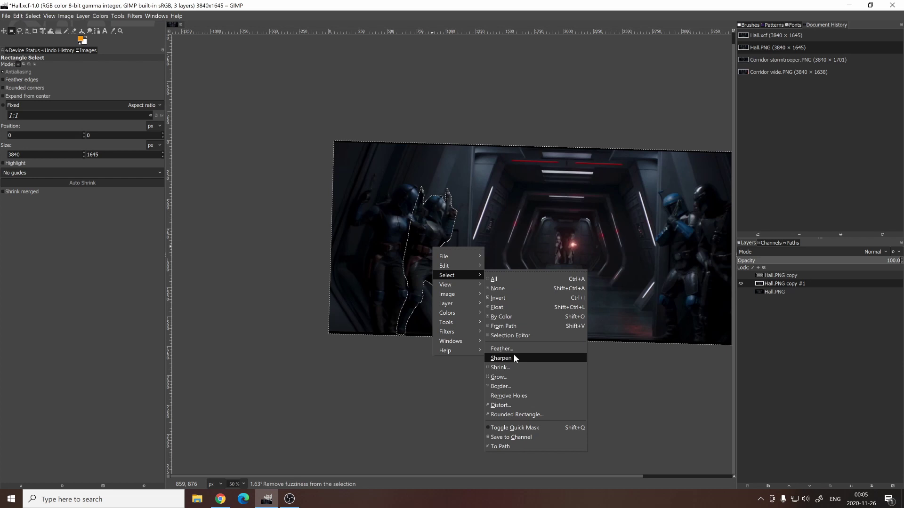
click(504, 349)
click(547, 381)
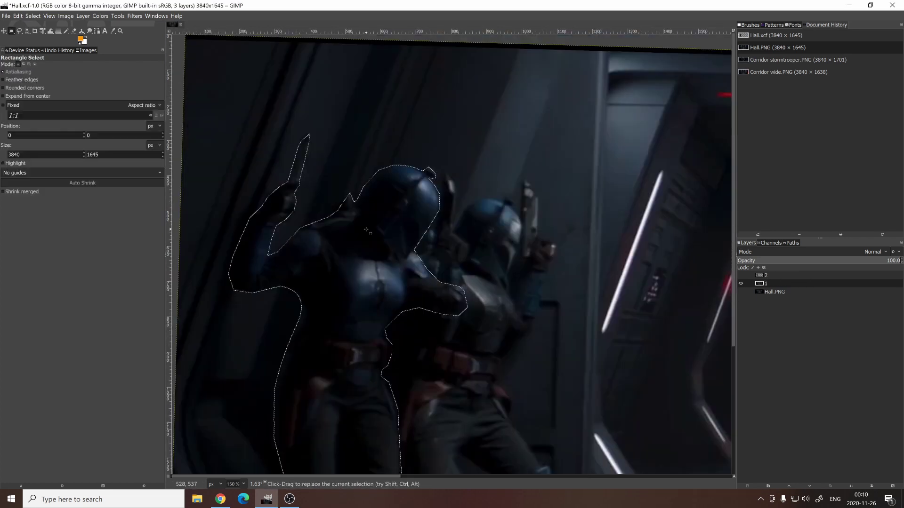
Feather the selection around the leftmost armoured figure on layer 1
right_click(364, 229)
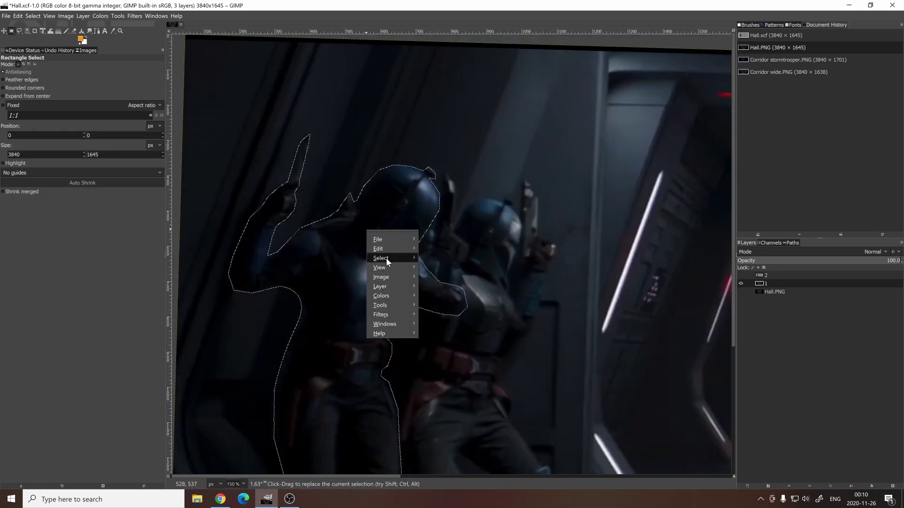
click(443, 329)
text(1)
key(Return)
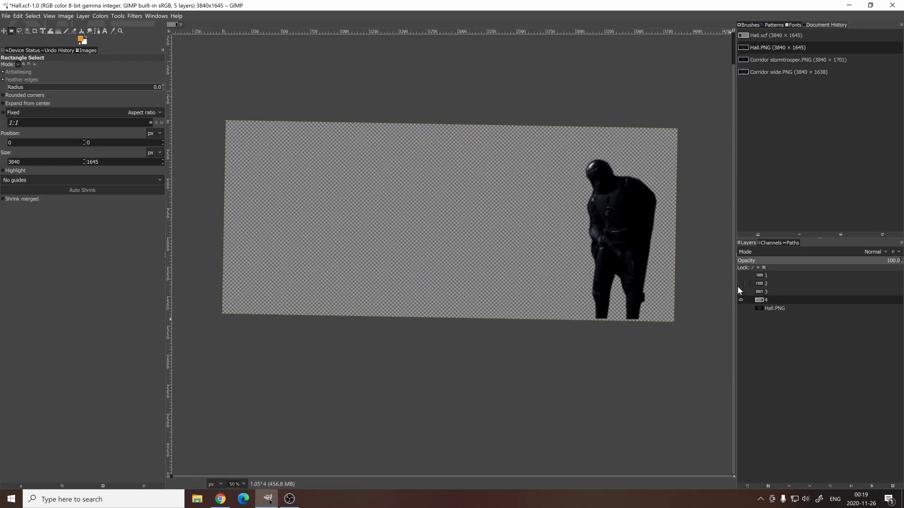
Show the cut-out figure layers 1, 2 and 3 together and hide layer 4
click(741, 284)
ctrl+scroll(449, 221, down, 1)
ctrl+scroll(450, 221, up, 1)
ctrl+scroll(565, 221, up, 1)
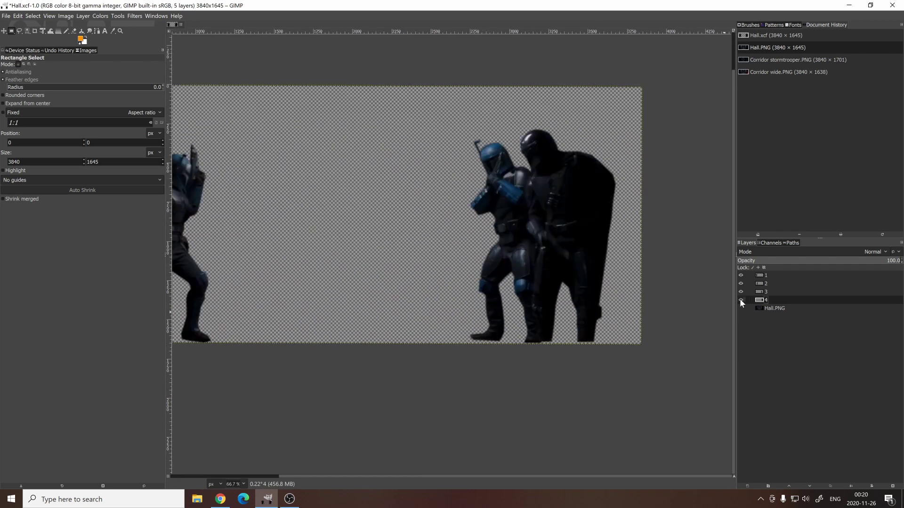
click(741, 300)
click(740, 300)
click(740, 299)
Rebuild the blue-helmeted figure's shoulder, belt and hip on layer 3 by cloning armour with a 53-hardness brush of size 51
click(765, 292)
key(c)
ctrl+scroll(514, 136, up, 2)
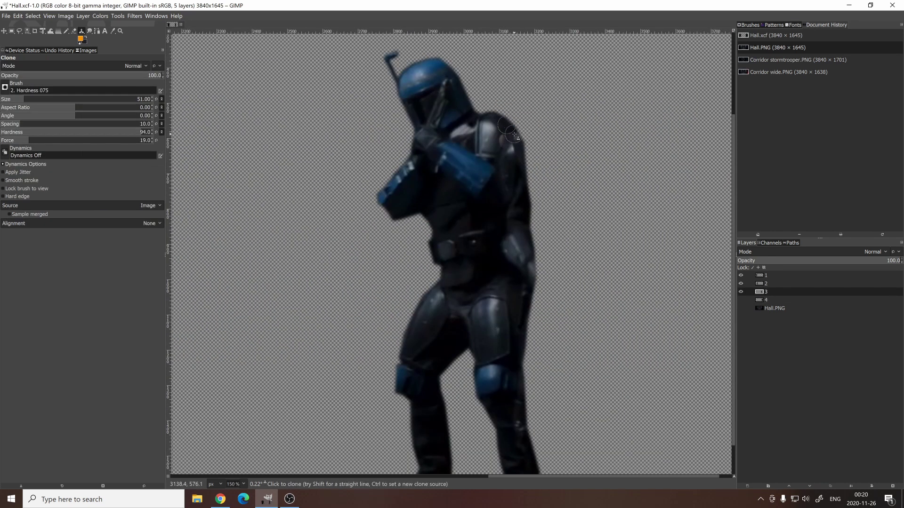
key(shift+bracketleft)
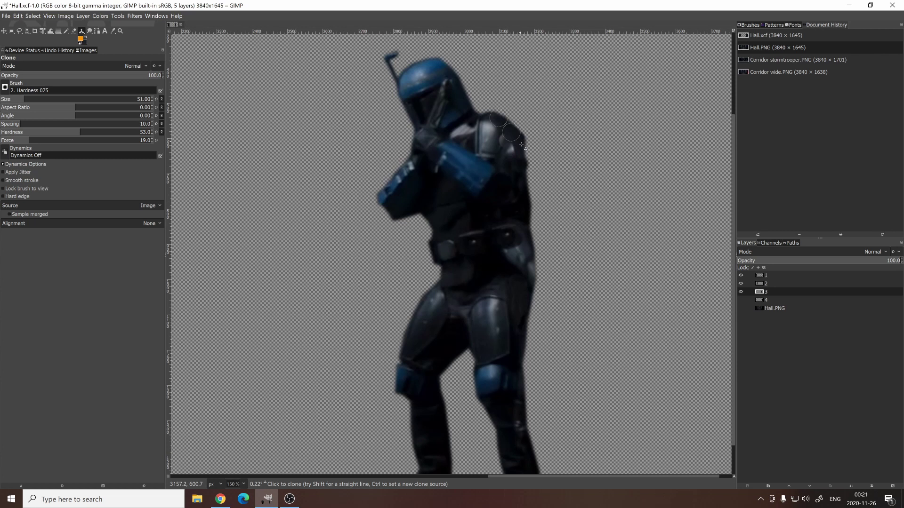
ctrl+click(515, 296)
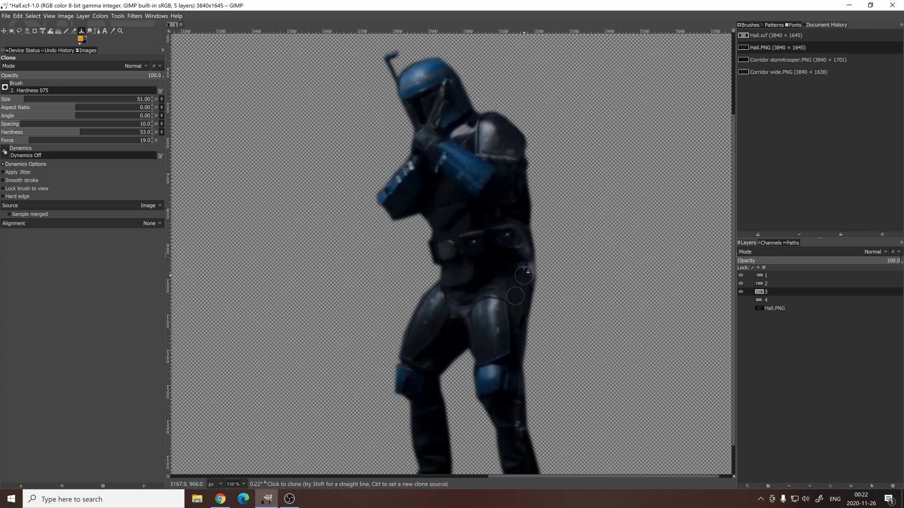
ctrl+click(481, 235)
ctrl+scroll(498, 236, down, 2)
click(741, 292)
click(741, 292)
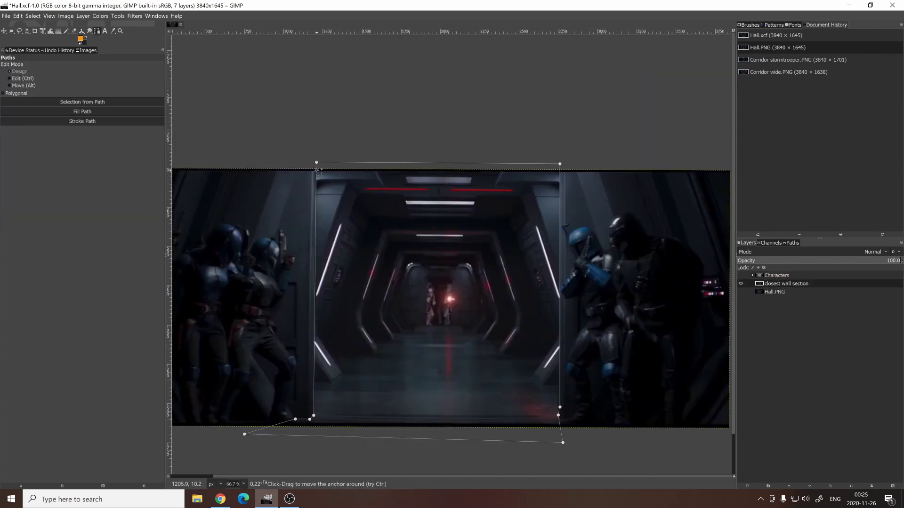
Turn the path around the corridor opening into a selection, feather it by 12 px and cut it from the closest wall section layer
key(ctrl)
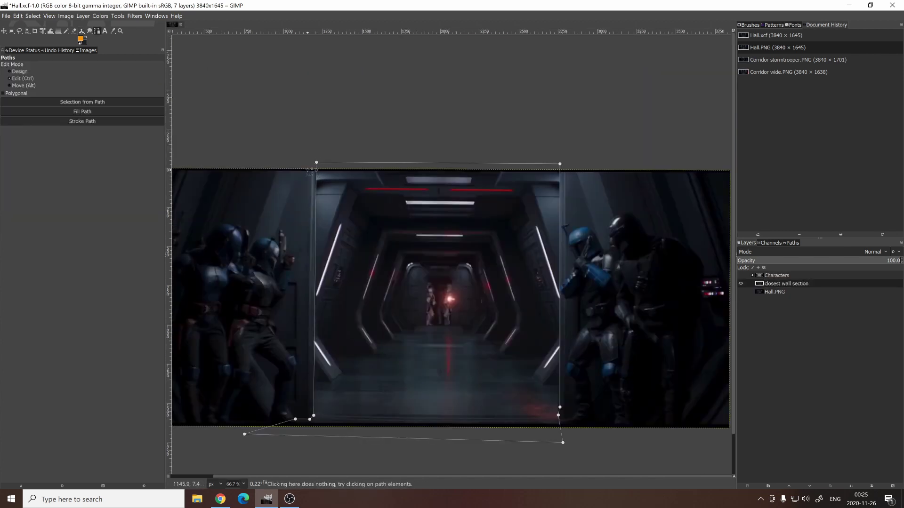
click(82, 102)
key(r)
right_click(344, 259)
click(475, 369)
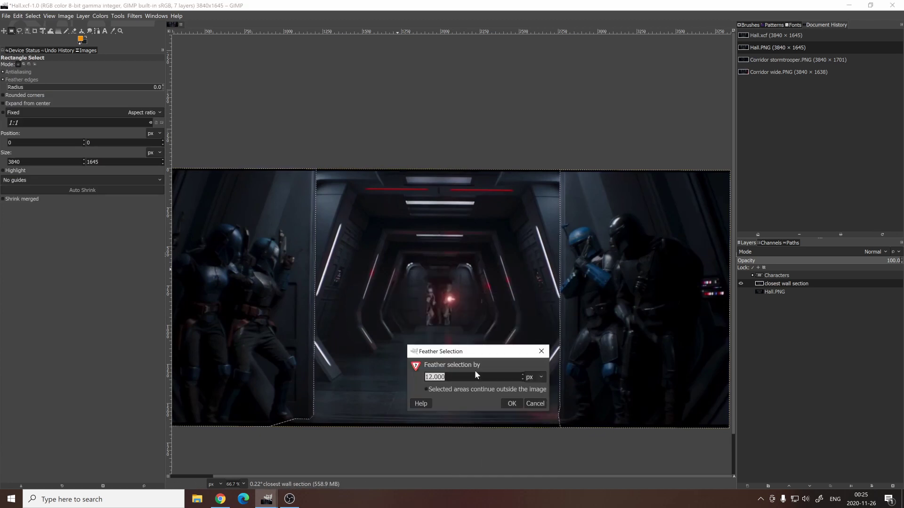
key(Return)
key(ctrl+x)
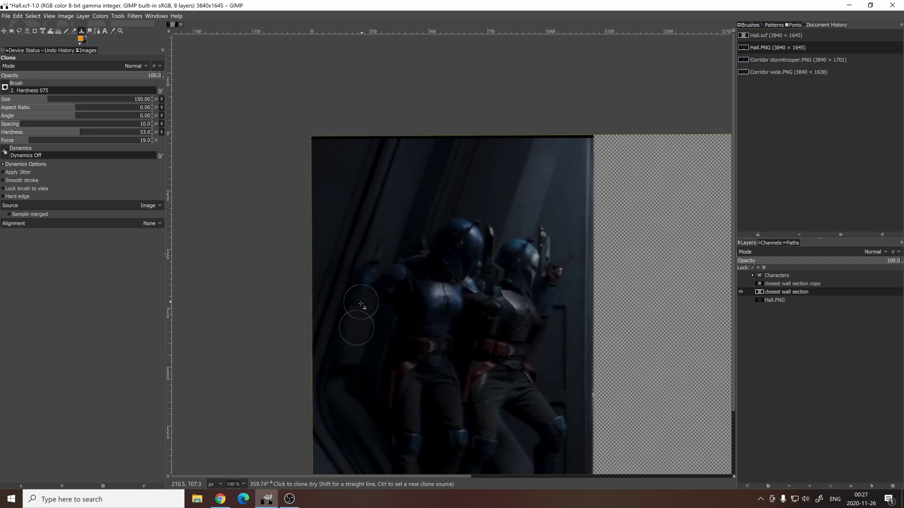
Clone dark wall texture over the two left figures on the closest wall section layer, reducing the brush size to 87
ctrl+click(391, 218)
mouse_move(380, 252)
mouse_down()
mouse_move(443, 218)
mouse_move(415, 276)
mouse_move(471, 211)
mouse_move(498, 221)
mouse_move(485, 254)
mouse_move(453, 270)
mouse_move(460, 285)
mouse_move(468, 270)
mouse_move(395, 202)
mouse_up()
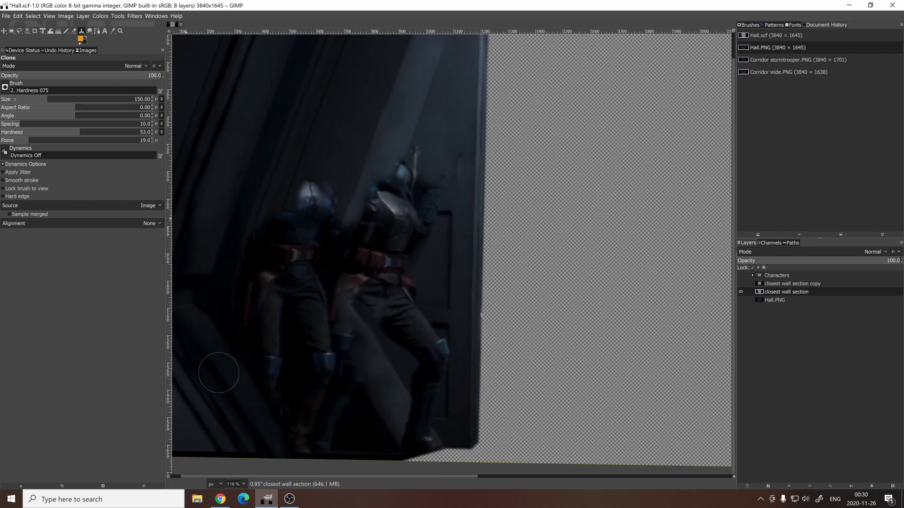
key(bracketleft)
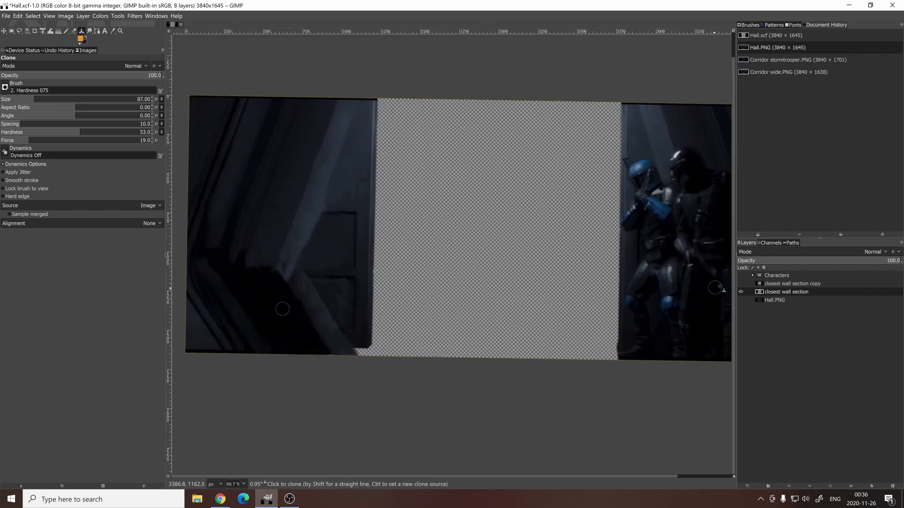
Toggle the Characters group's visibility to compare the figures with the cleaned closest wall section
click(741, 276)
click(740, 276)
click(741, 276)
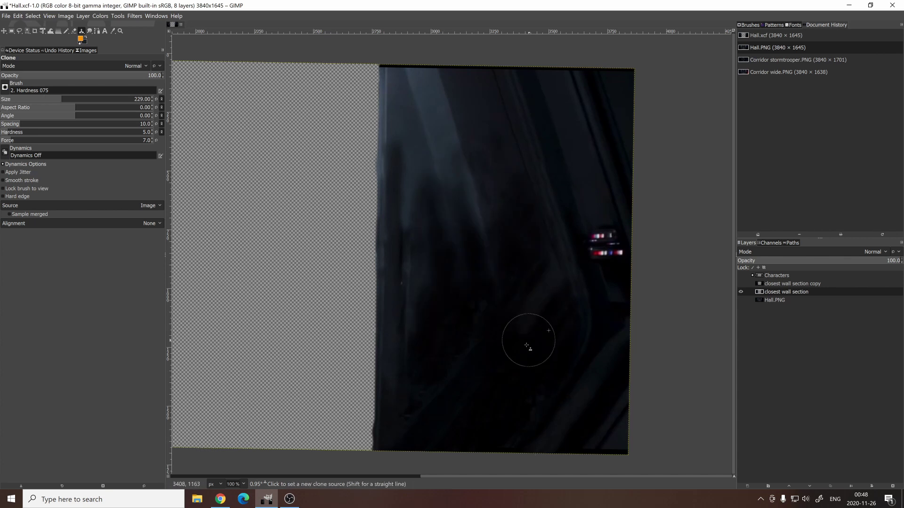
ctrl+scroll(513, 317, down, 3)
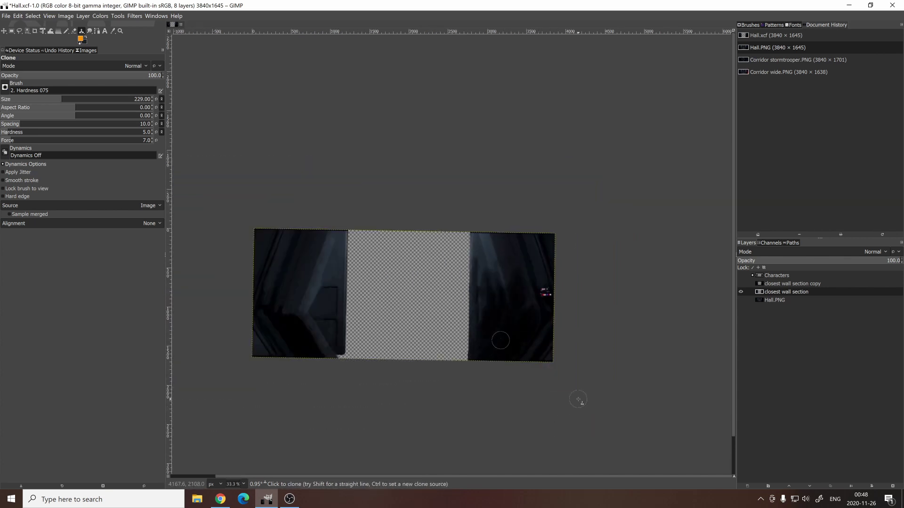
click(741, 275)
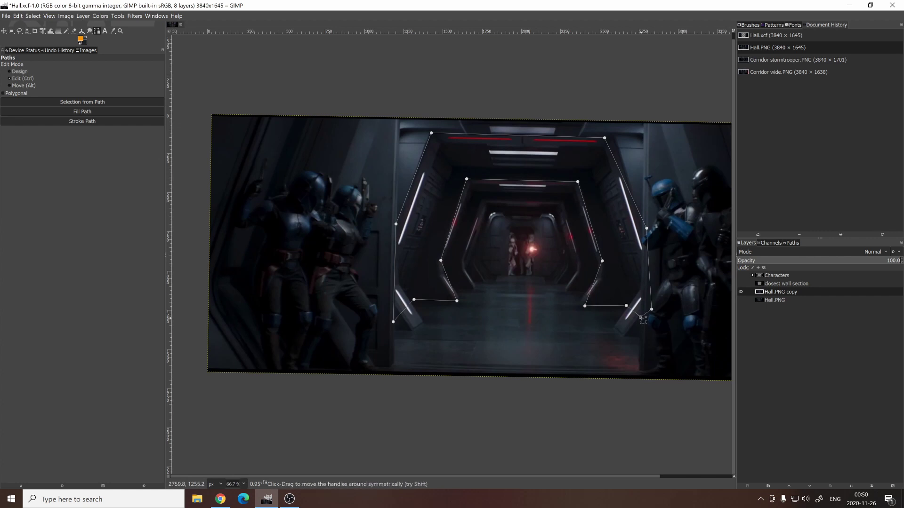
Convert the path around the nearest hexagonal corridor frame to a selection on Hall.PNG copy and feather it
click(83, 101)
click(11, 30)
right_click(441, 229)
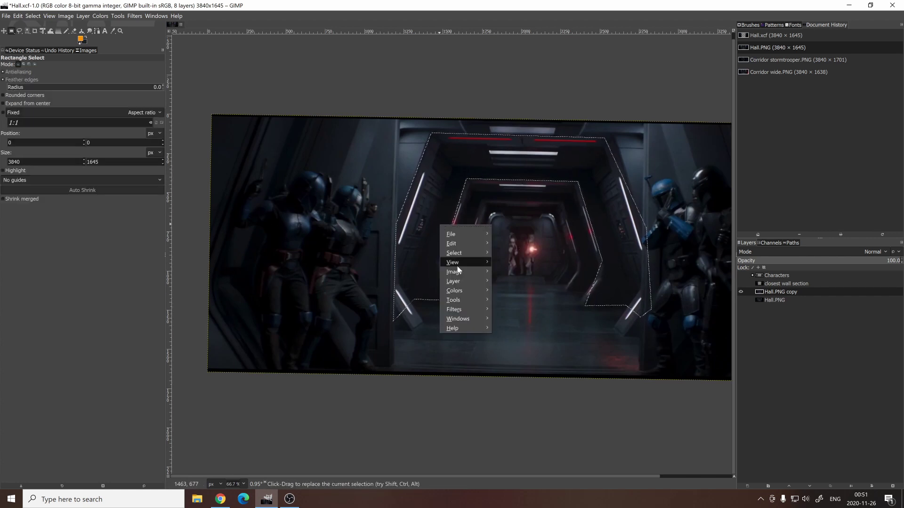
mouse_move(458, 256)
click(505, 321)
key(Return)
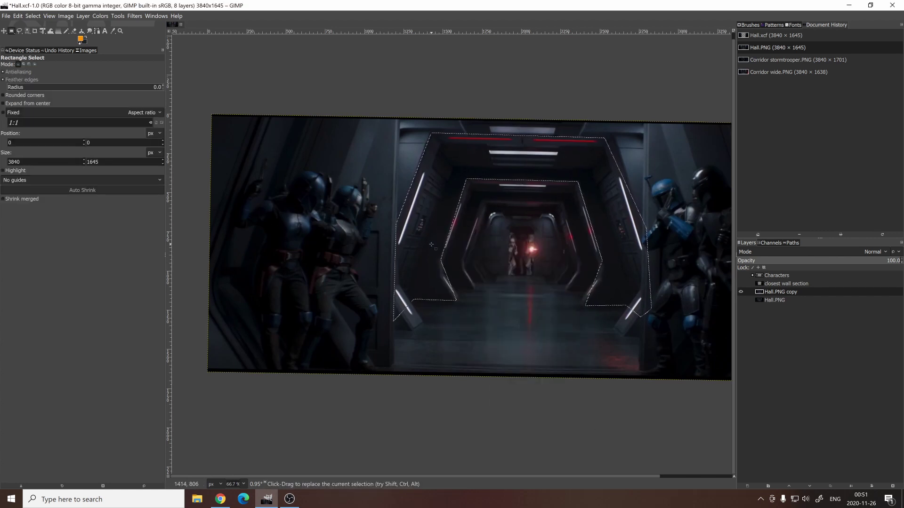
Isolate the corridor frame on Hall.PNG copy by inverting the selection and cutting away everything outside the frame
key(ctrl+x)
key(ctrl+z)
key(ctrl+i)
key(ctrl+x)
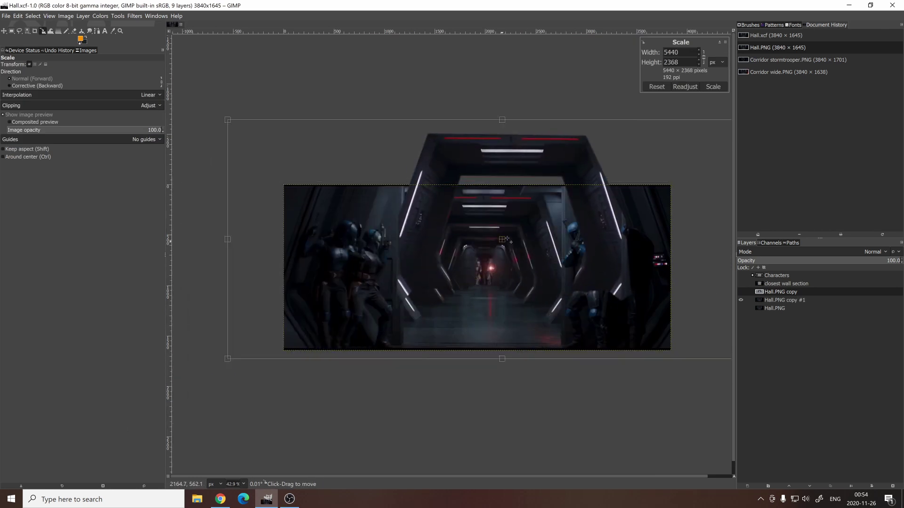
Scale the cut-out corridor frame up over the closest walls and show its layer above the hall
ctrl+scroll(506, 240, down, 2)
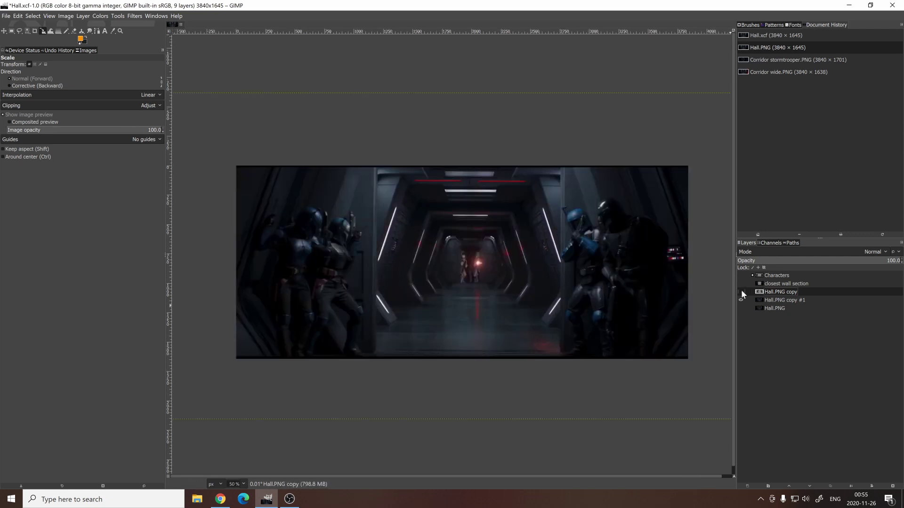
click(741, 291)
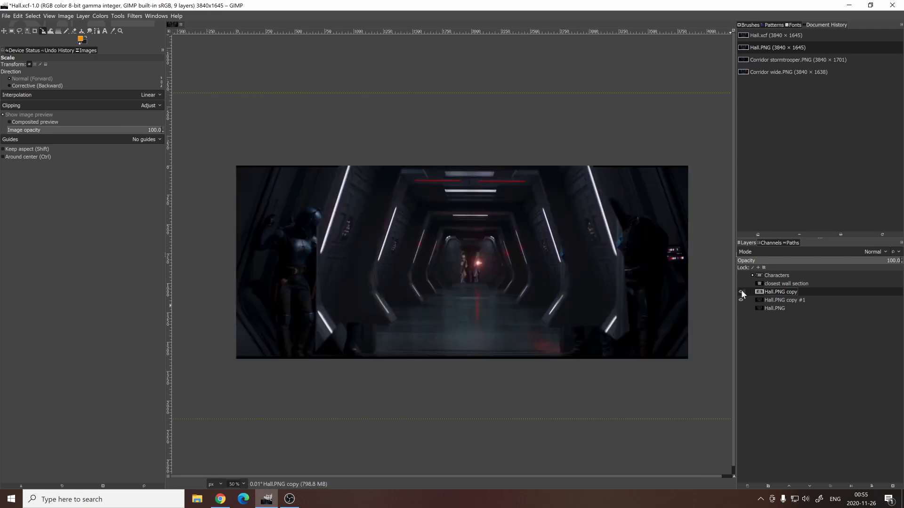
Clone floor texture across the lower corridor walls around the enlarged frame, with brush size 152 and force 16
key(shift+e)
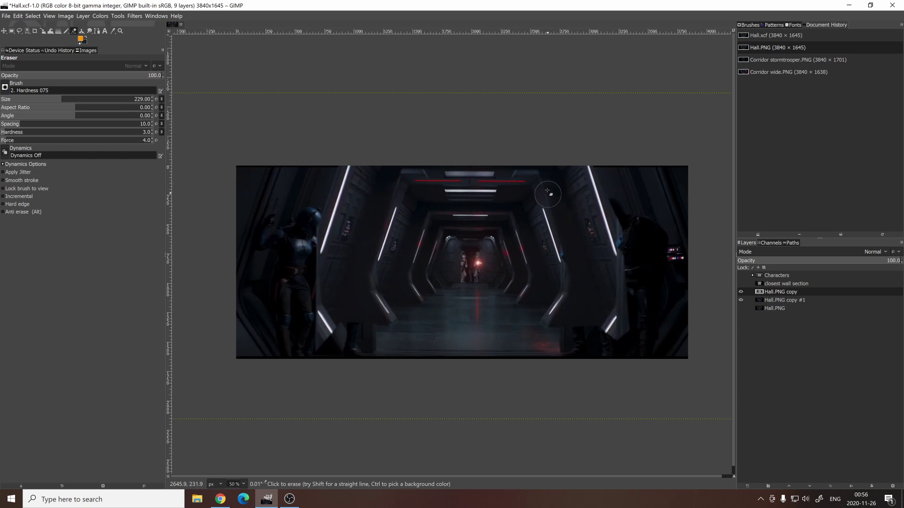
key(c)
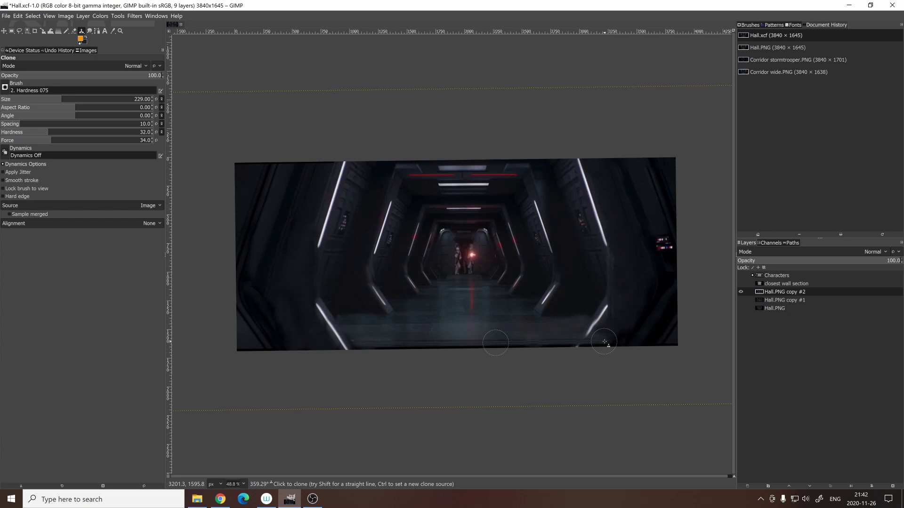
ctrl+click(557, 325)
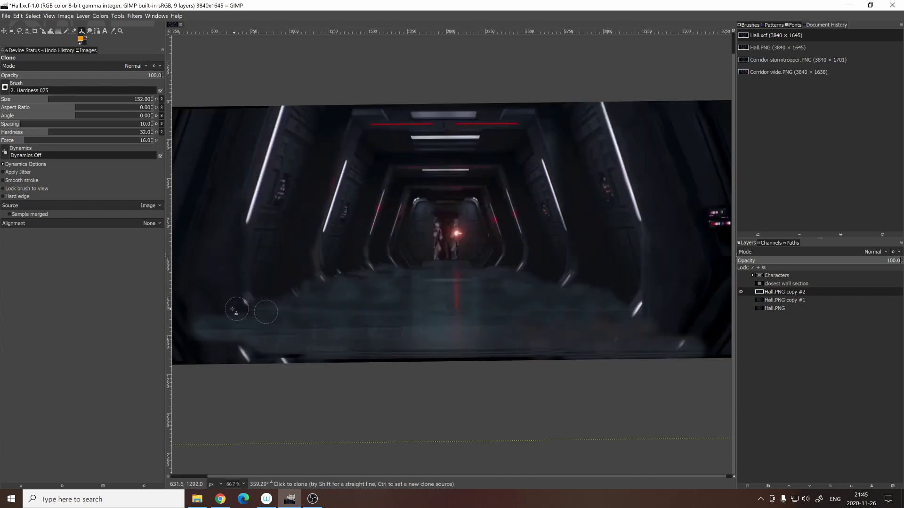
ctrl+scroll(234, 306, down, 2)
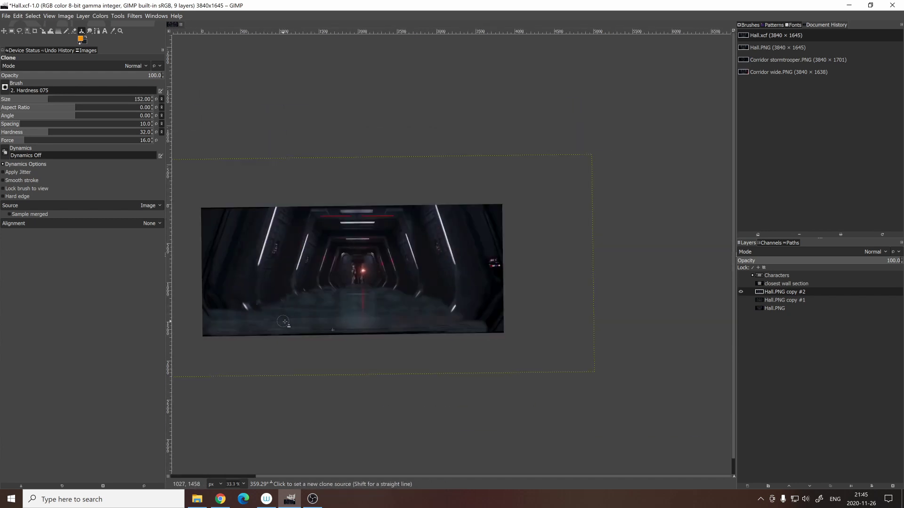
Toggle the closest wall section layer and the Characters group to check how they sit over the rebuilt corridor
click(738, 284)
click(739, 284)
click(739, 284)
click(739, 284)
click(738, 284)
click(741, 275)
click(740, 276)
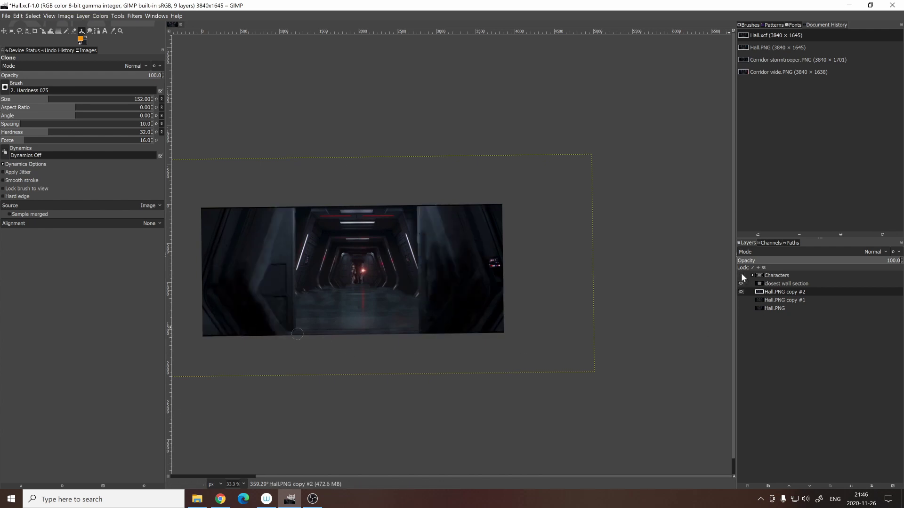
click(740, 276)
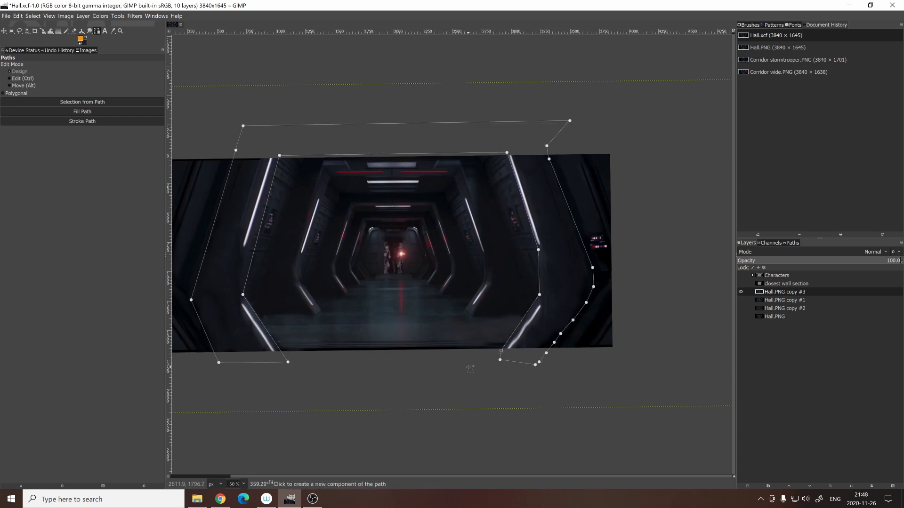
Convert the path around the nearest wall frame to a selection and clear the selected pixels from Hall.PNG copy #3
key(shift+v)
key(r)
key(Delete)
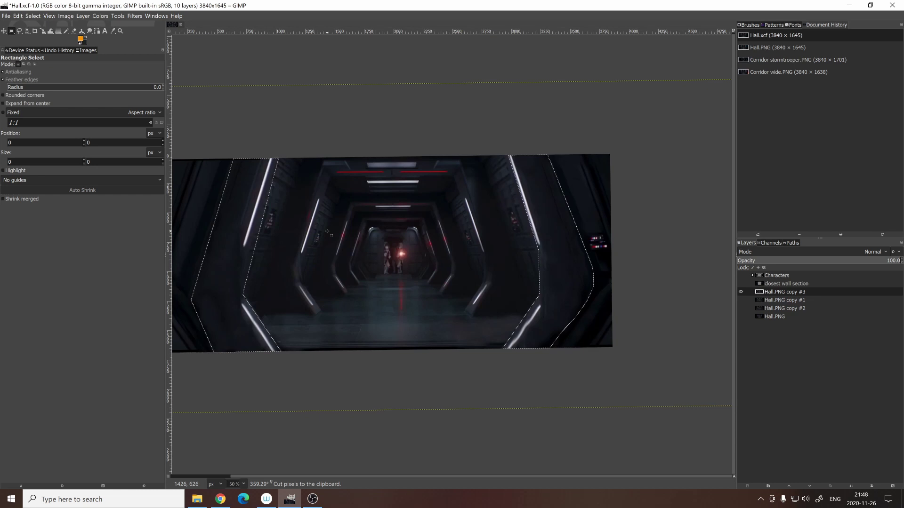
Select two deeper corridor frames from their paths, on Hall.PNG copy #5 and then Hall.PNG copy #6, and feather each selection
key(b)
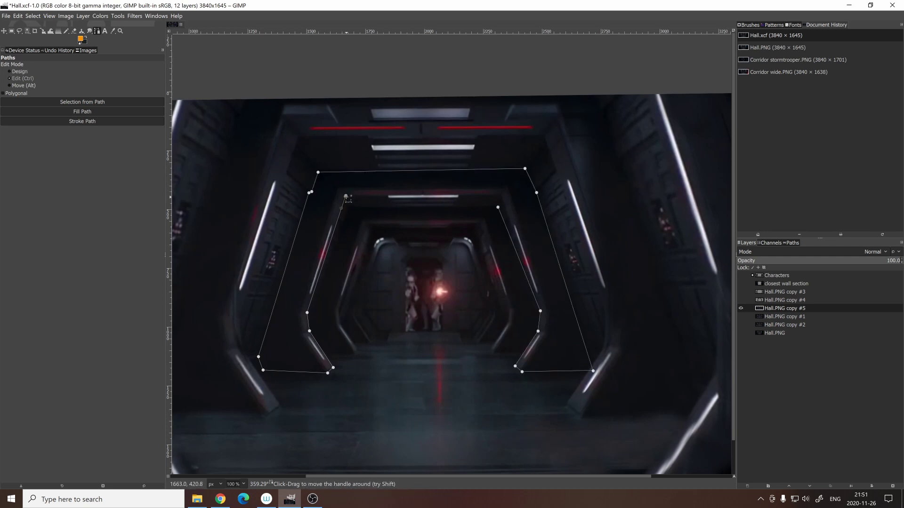
key(shift+v)
key(r)
right_click(333, 204)
click(405, 293)
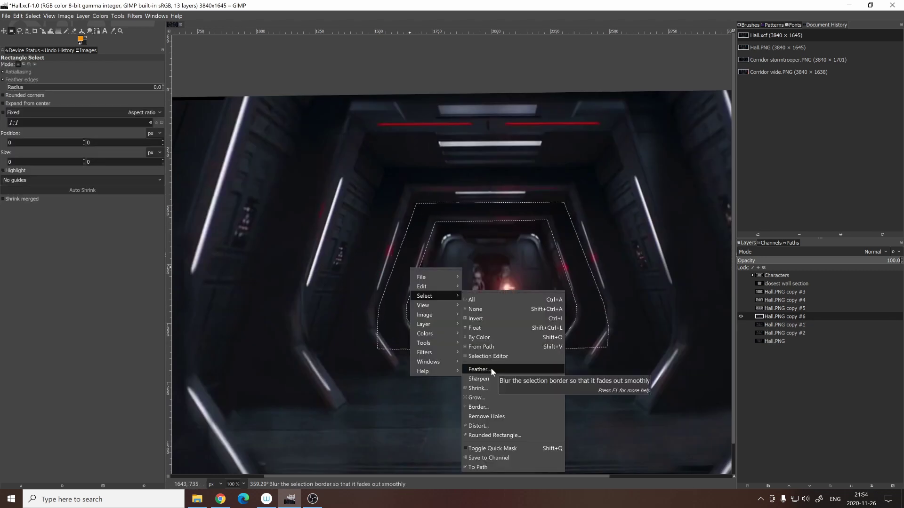
click(490, 368)
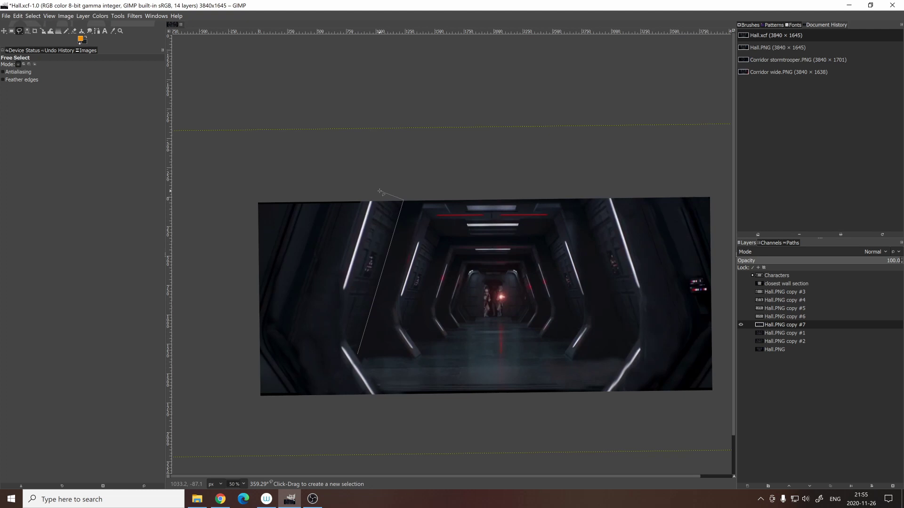
Copy the free-selected panel strip from the near left wall, paste it over the next frame inward and ready it for scaling
key(ctrl+c)
key(ctrl+v)
key(m)
drag(381, 269, 395, 288)
key(shift+s)
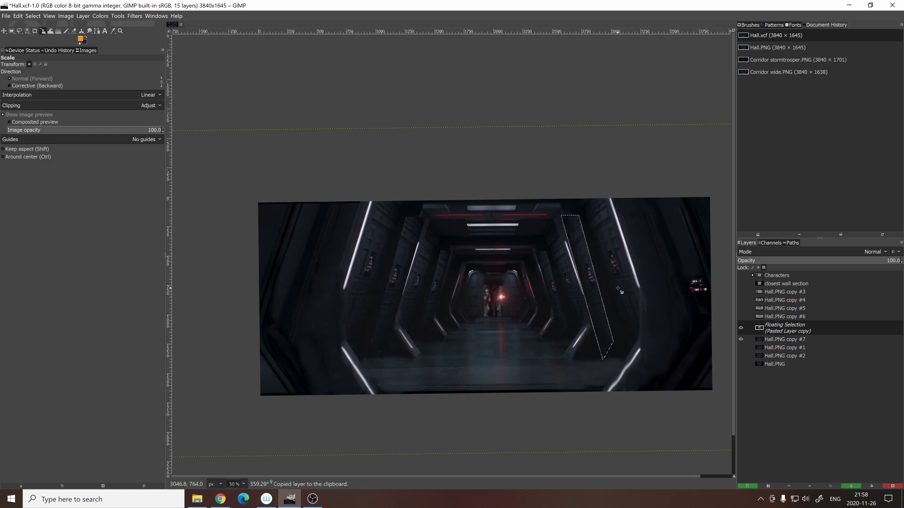
Move the floating mirrored panel strip onto the near right frame, anchor it to Hall.PNG copy #7 and compare by toggling that layer
key(m)
drag(619, 289, 641, 257)
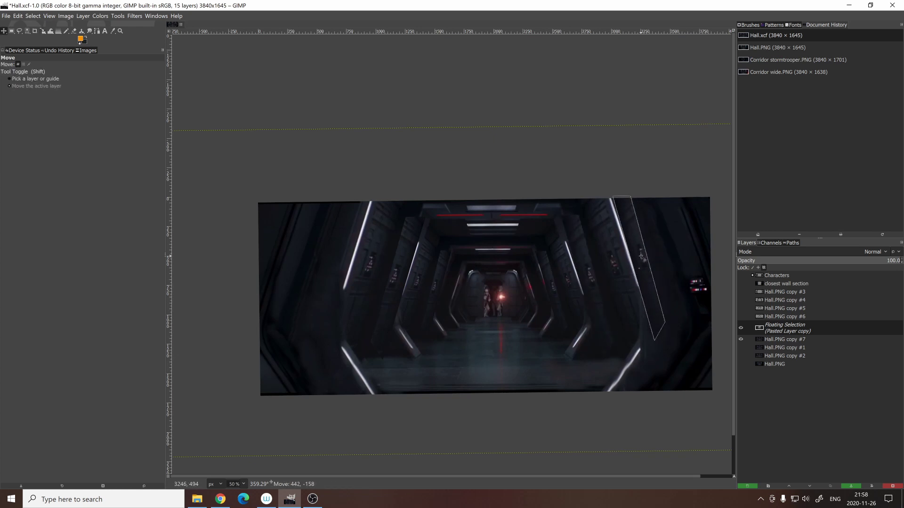
key(ctrl+h)
click(740, 325)
click(741, 325)
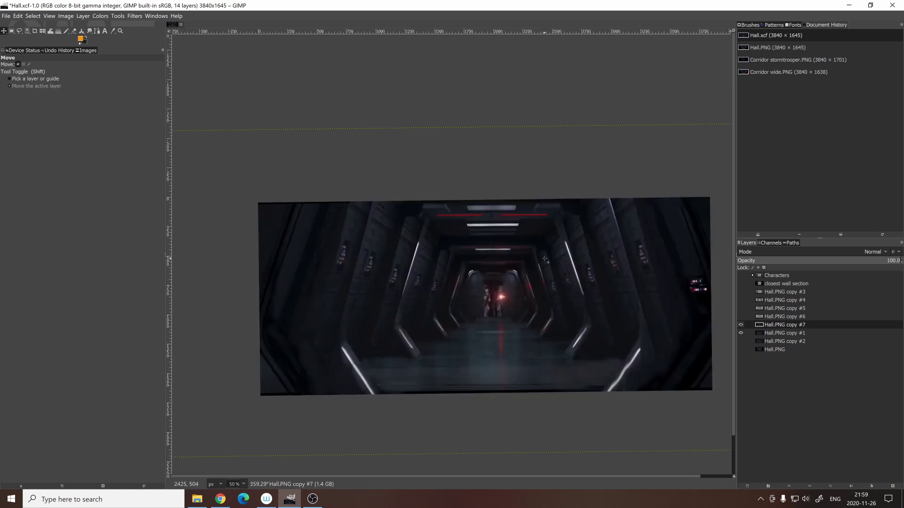
Clone dark wall texture over the near frames and light strips on Hall.PNG copy #7, toggling layer visibility to compare
key(c)
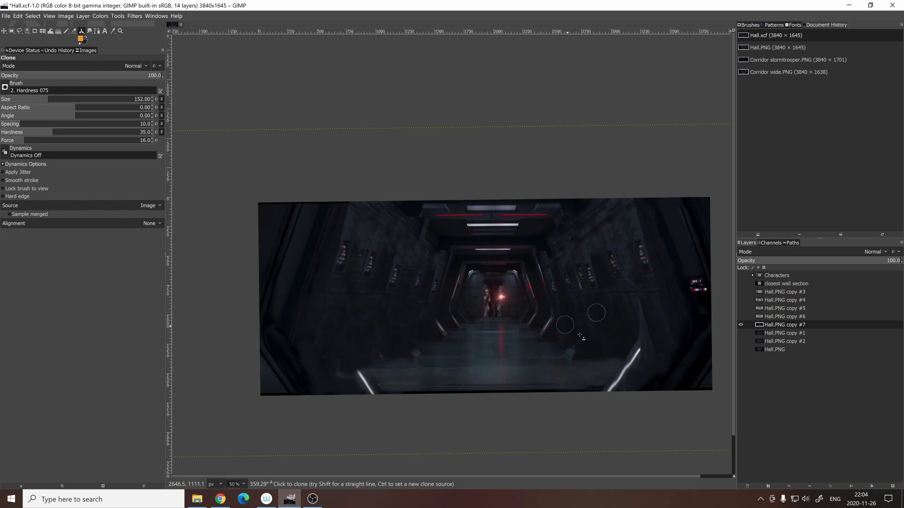
click(741, 325)
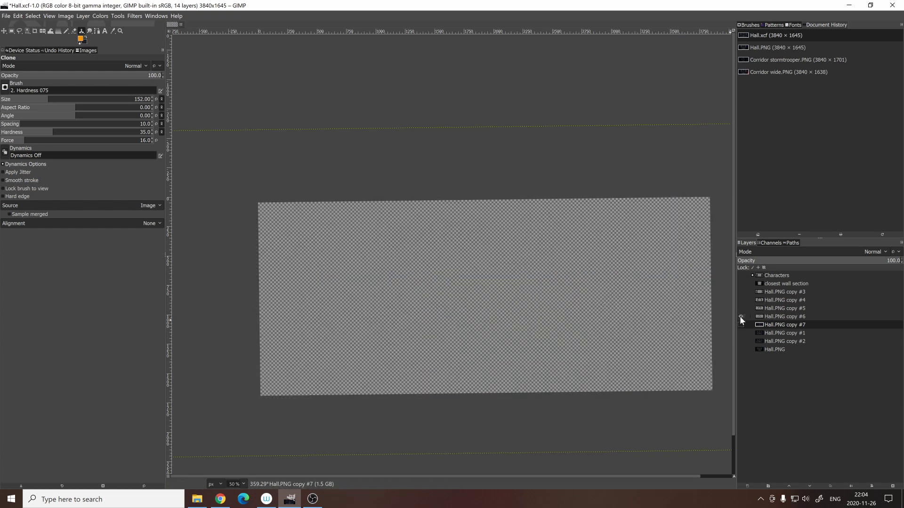
click(741, 316)
click(740, 324)
click(740, 317)
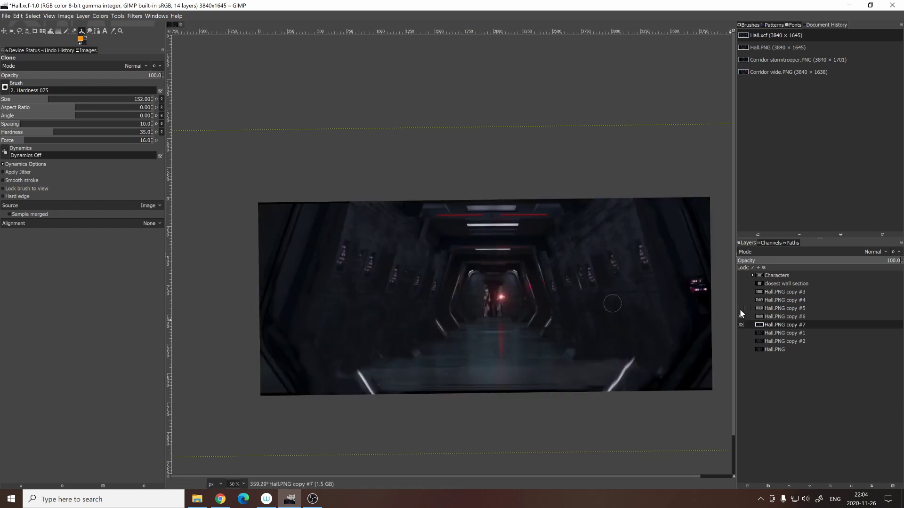
Show the frame, wall section and Characters layers over Hall.PNG copy #7, and compare with the other base layers underneath
click(740, 309)
click(741, 316)
click(741, 300)
click(740, 291)
click(741, 284)
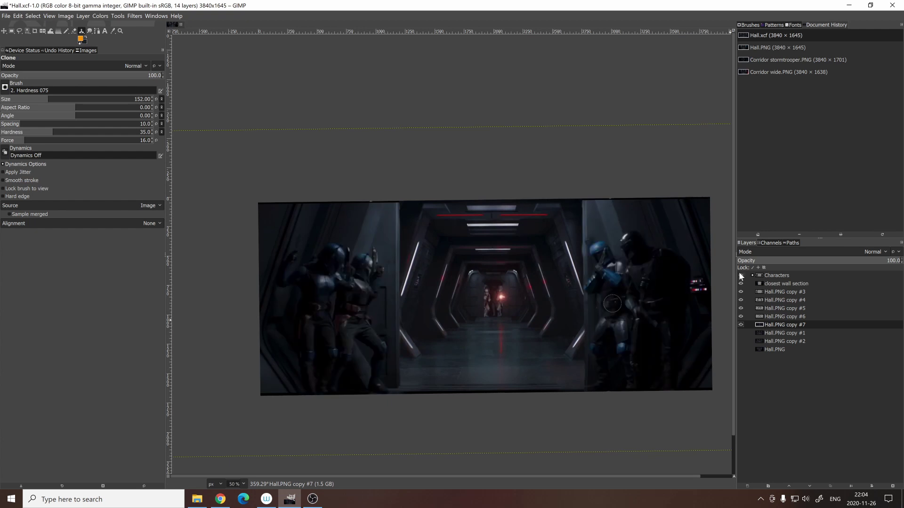
click(741, 325)
click(740, 333)
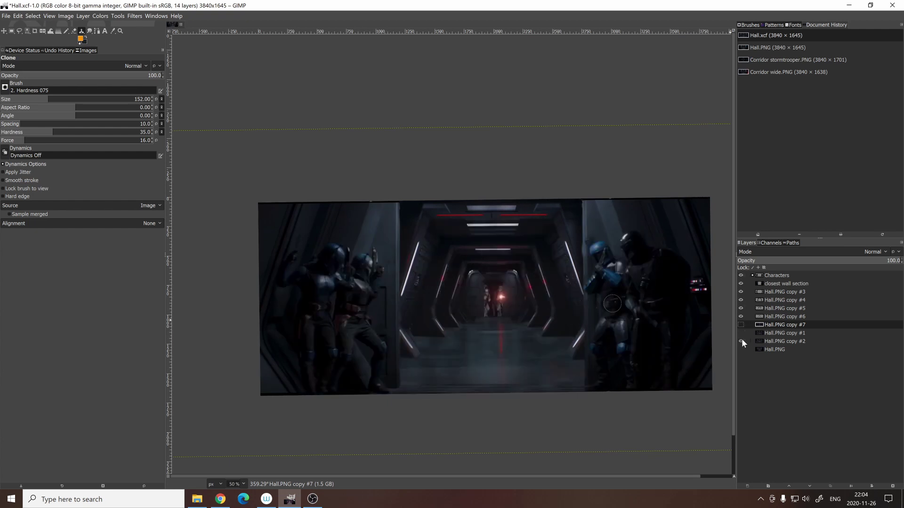
click(741, 340)
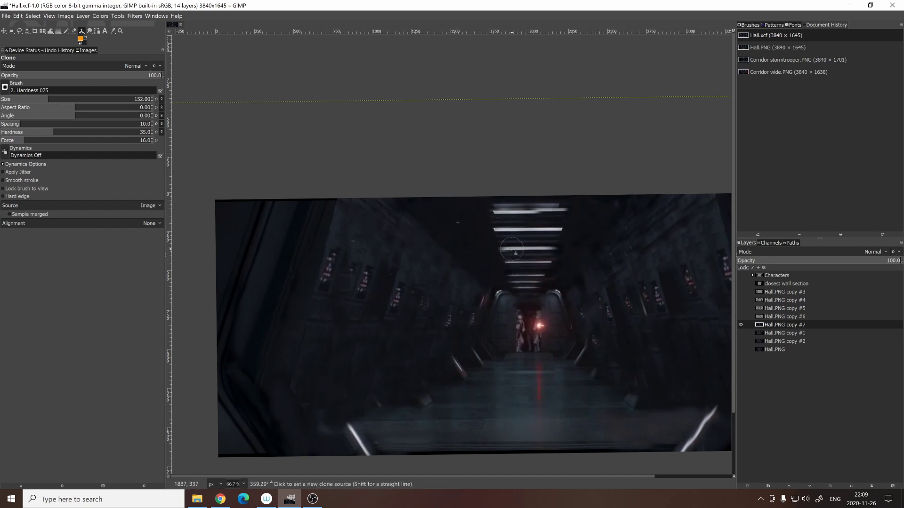
Check the rebuilt hallway by isolating Hall.PNG copy #3 and toggling the frame, base and Characters layers
scroll(395, 331, down, 3)
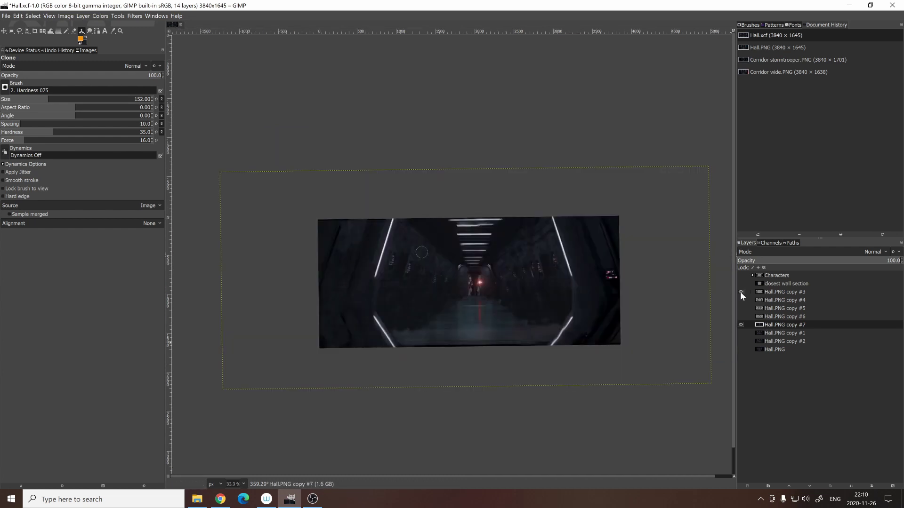
shift+click(740, 292)
shift+click(740, 292)
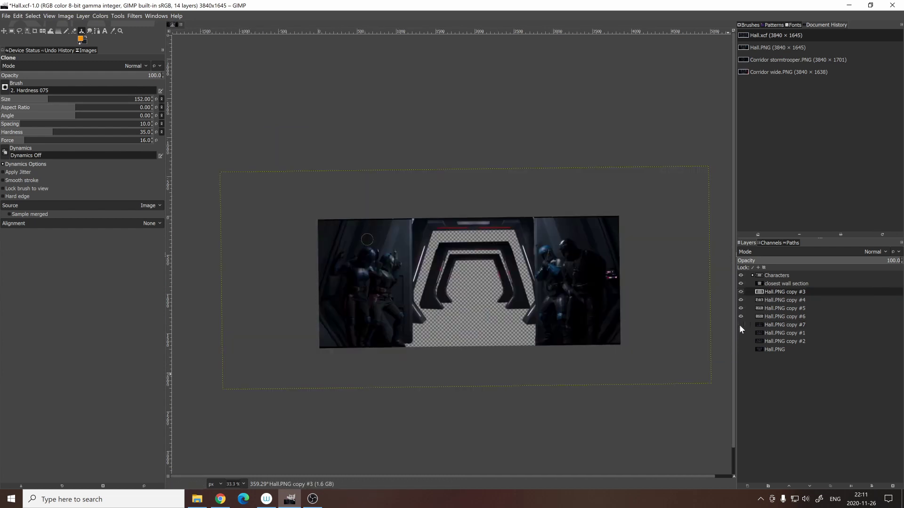
shift+click(740, 292)
click(740, 325)
click(740, 292)
click(740, 276)
click(740, 277)
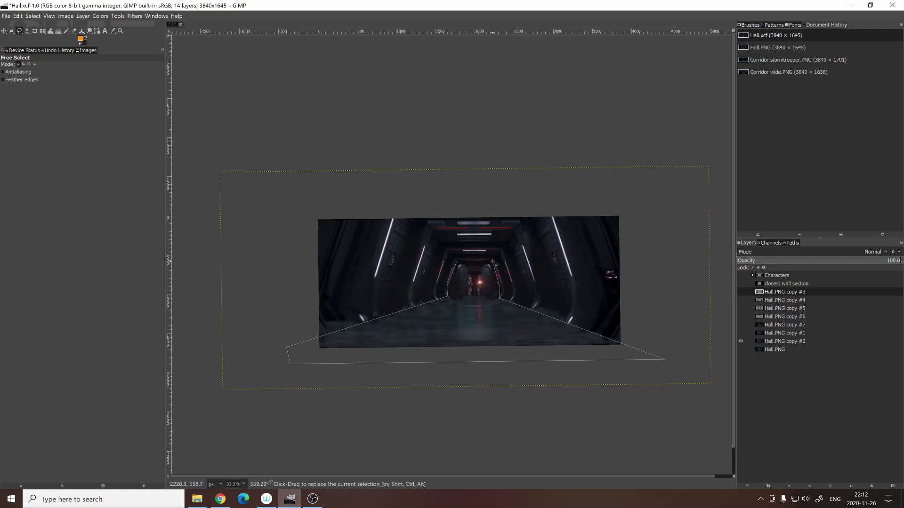
Feather the free-form selection around the corridor floor and far end
key(r)
mouse_move(475, 361)
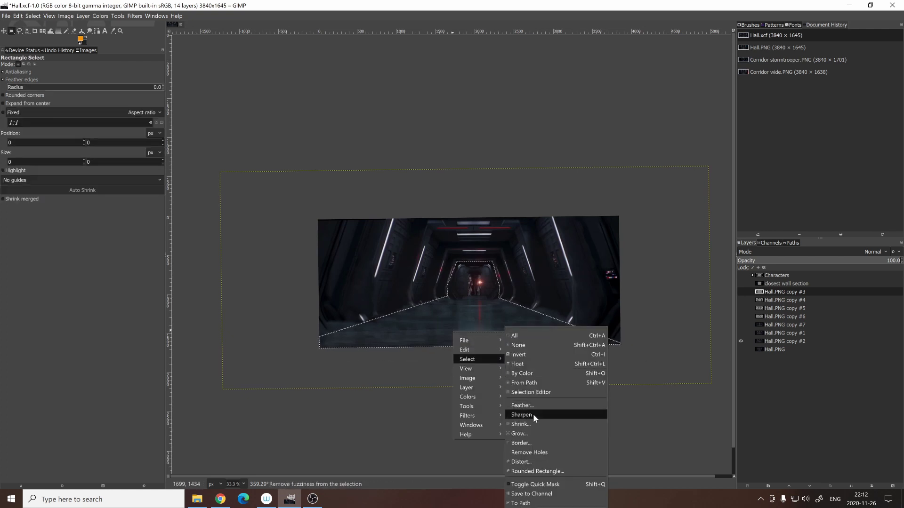
click(522, 406)
key(Return)
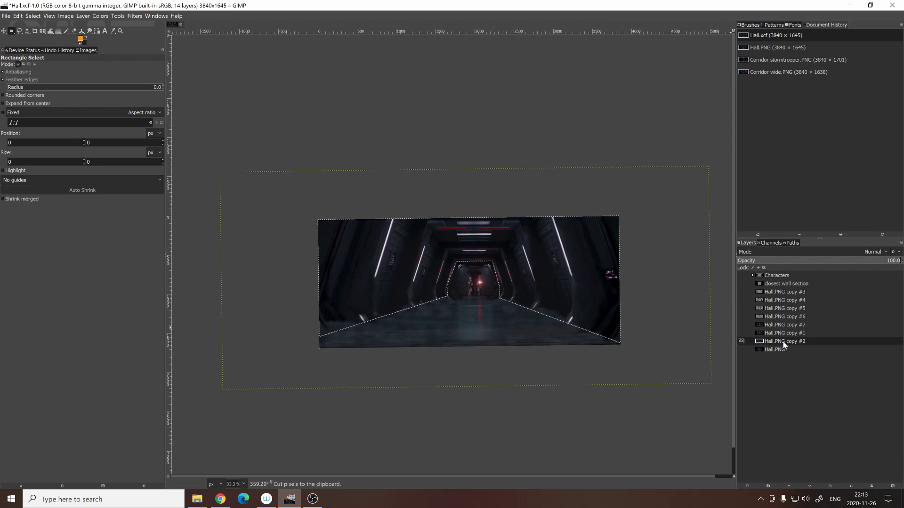
Undo the first deletion, invert the floor selection and clear the selected pixels from Hall.PNG copy #2
key(Delete)
key(ctrl+z)
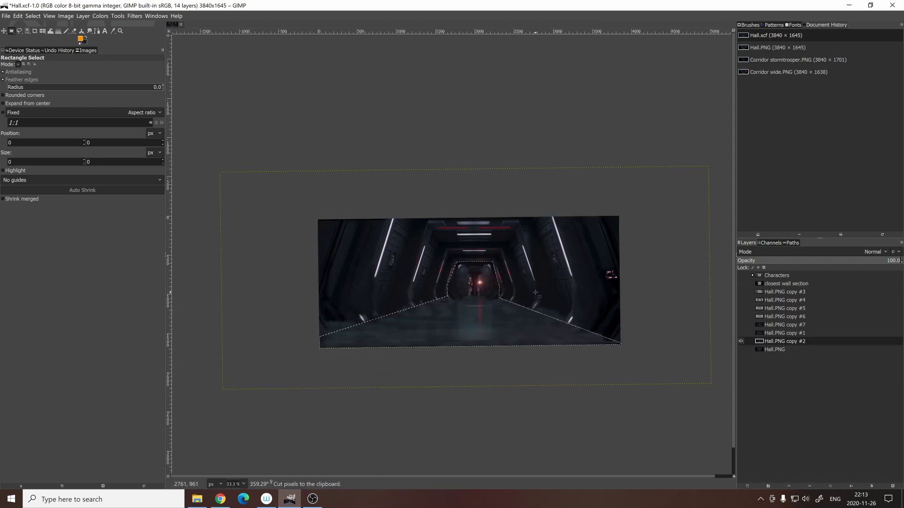
key(ctrl+i)
key(Delete)
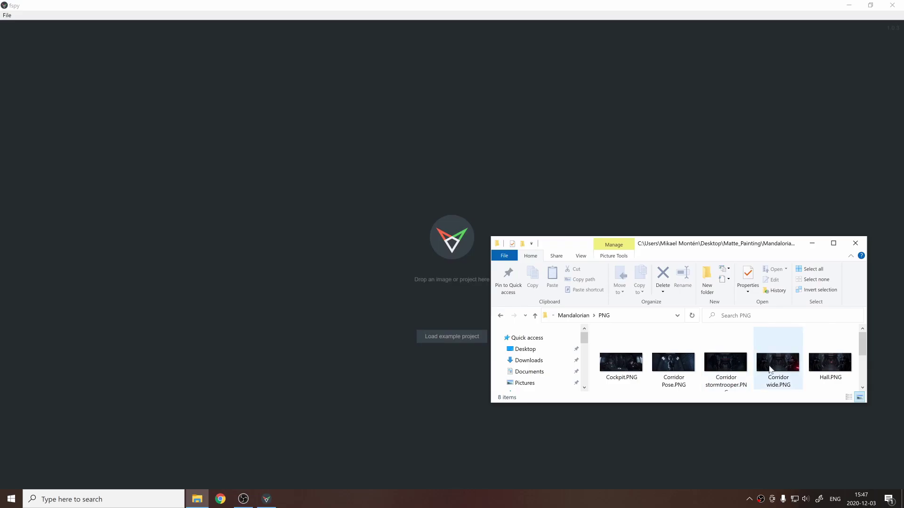
Switch to fSpy, load Hall.PNG as the image and turn off image dimming
drag(771, 369, 428, 300)
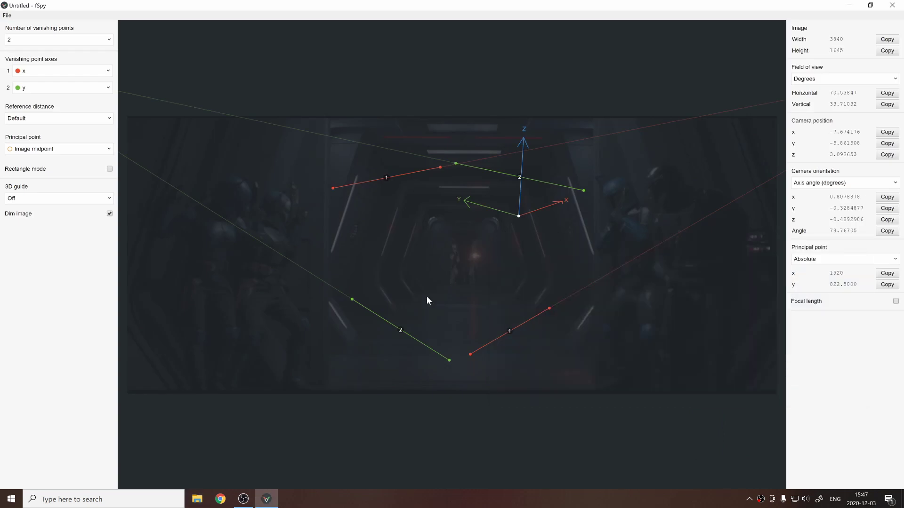
click(110, 213)
Align the x vanishing lines across the ceiling beam and floor, and the y lines along the left floor and right ceiling edges
drag(446, 362, 295, 389)
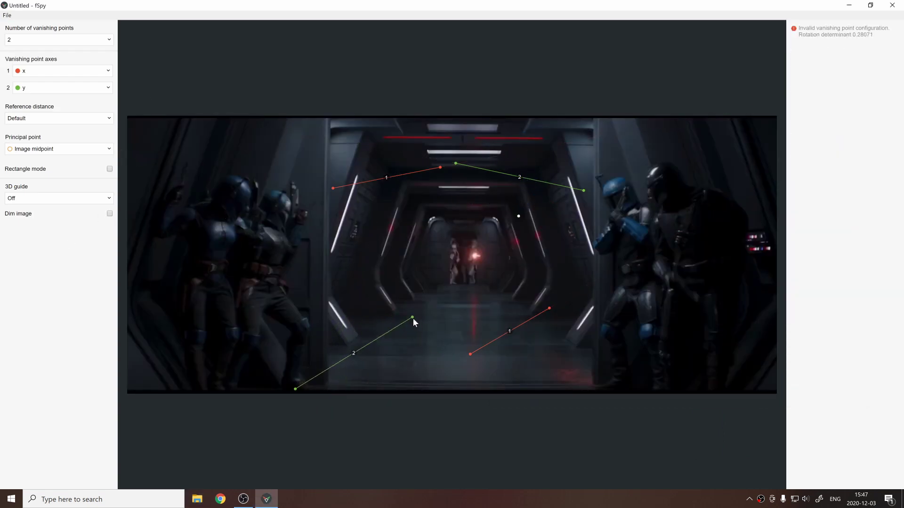
drag(346, 207, 391, 168)
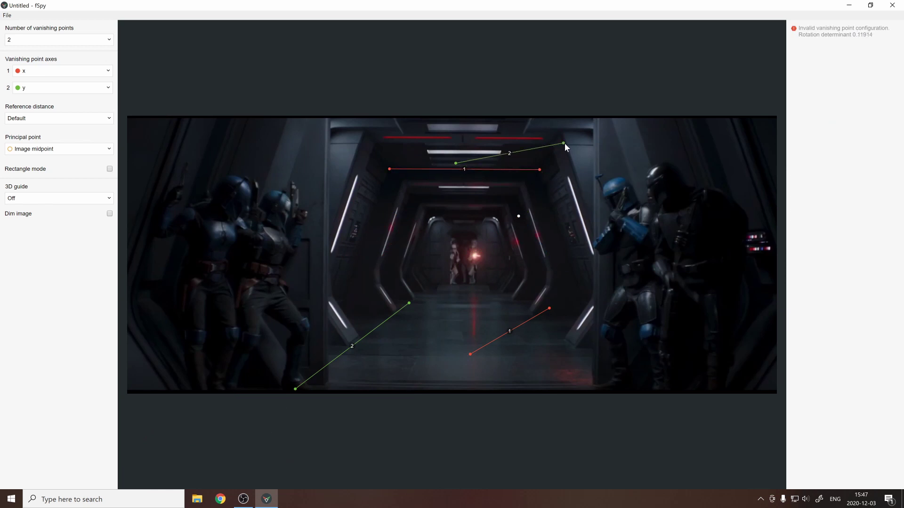
drag(455, 164, 539, 168)
drag(544, 353, 590, 356)
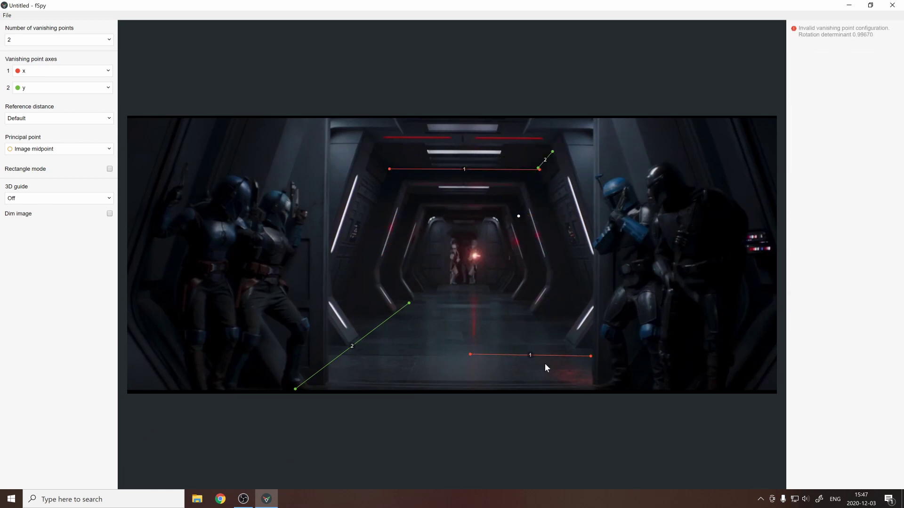
drag(470, 354, 338, 356)
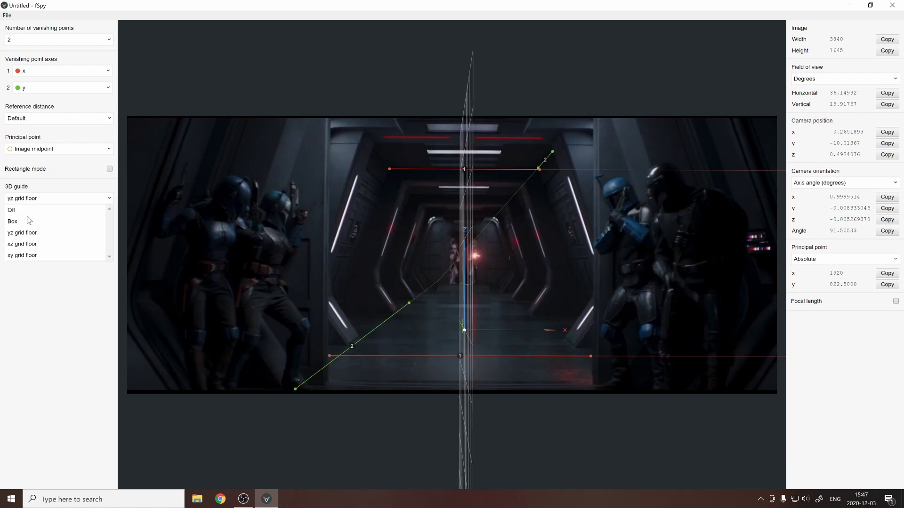
Set the 3D guide to the xy grid floor and place the origin on the near corridor floor
click(22, 255)
drag(464, 329, 478, 385)
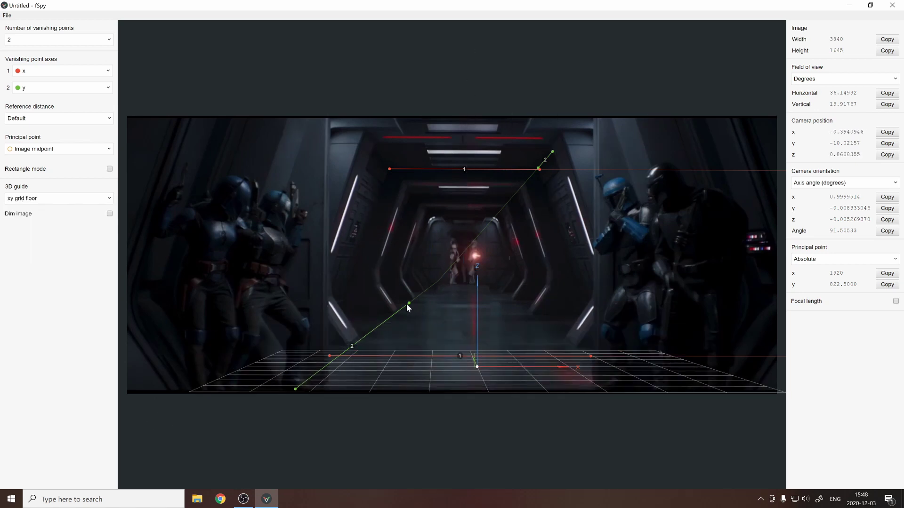
Realign the floor-edge y vanishing line along the ceiling's left edge and move the origin to the middle of the floor
drag(408, 304, 390, 170)
drag(295, 389, 371, 143)
drag(477, 367, 458, 328)
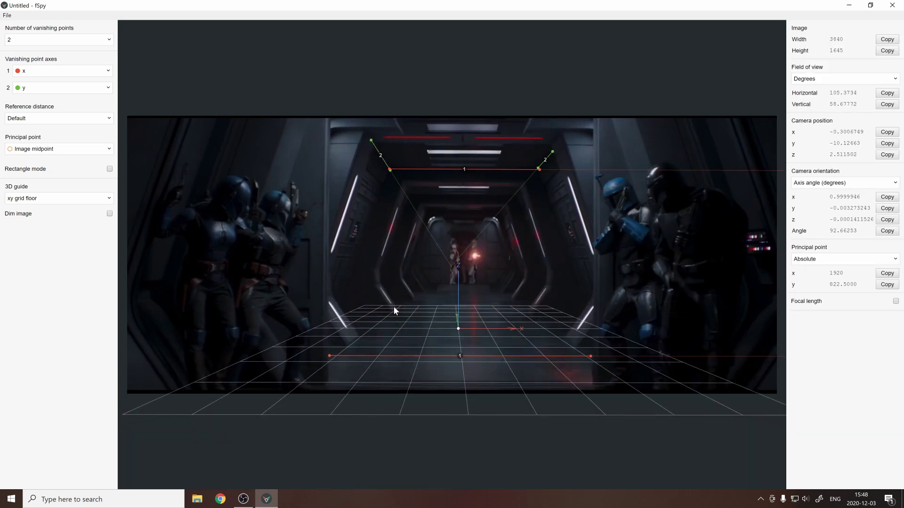
Switch to Blender and import the mandalorian hallway.fspy camera project
click(7, 15)
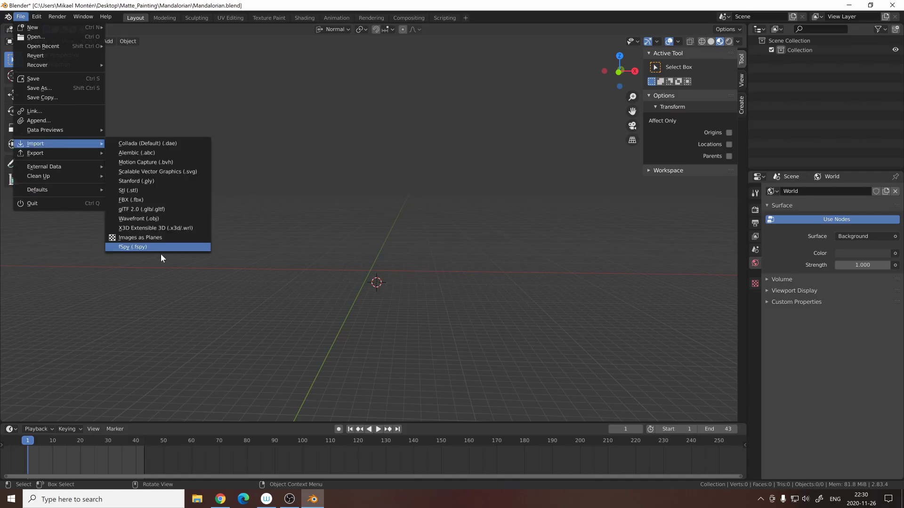
click(141, 247)
click(601, 398)
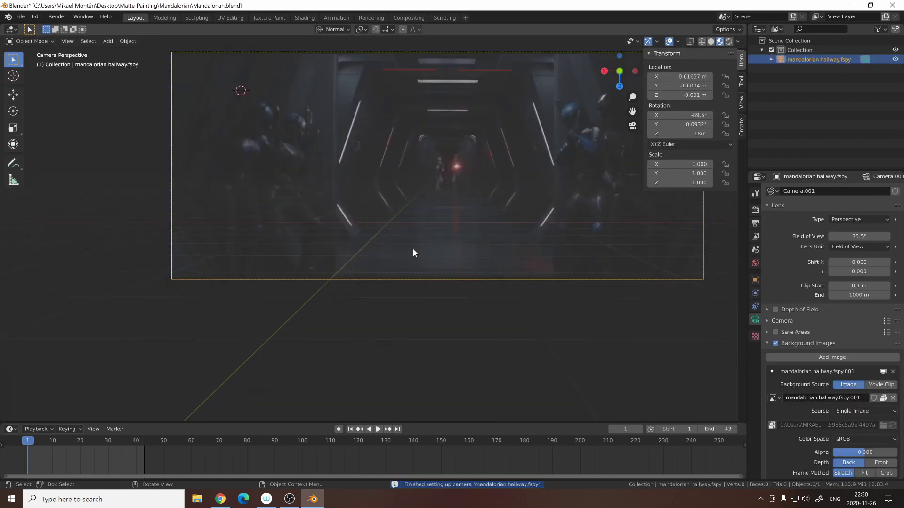
Slide the imported camera about 0.67 m along its X axis to centre the hallway image on the grid
key(g)
key(x)
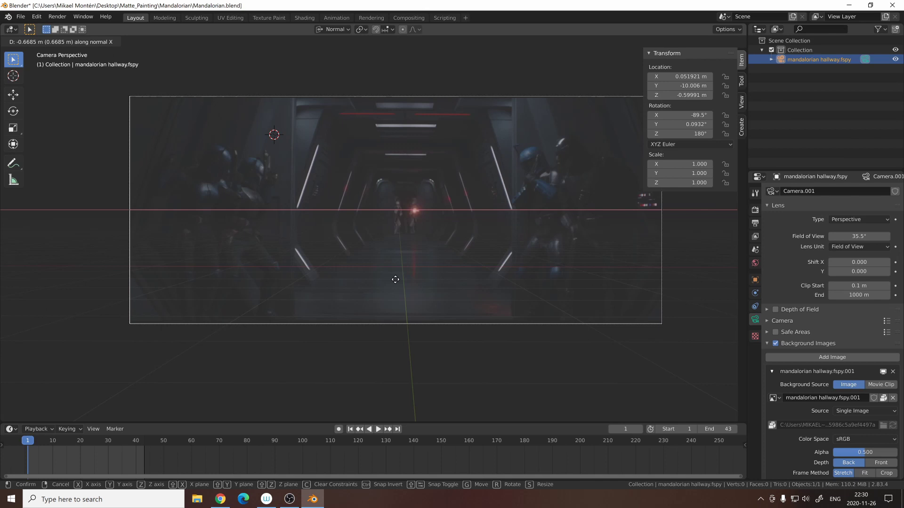
click(392, 280)
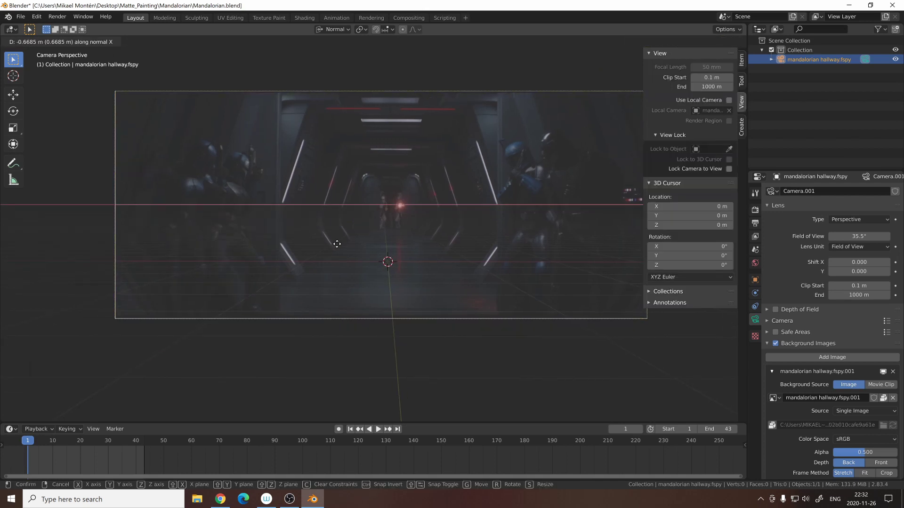
click(337, 244)
Add a mesh plane at the scene origin
key(shift+a)
click(414, 271)
click(636, 285)
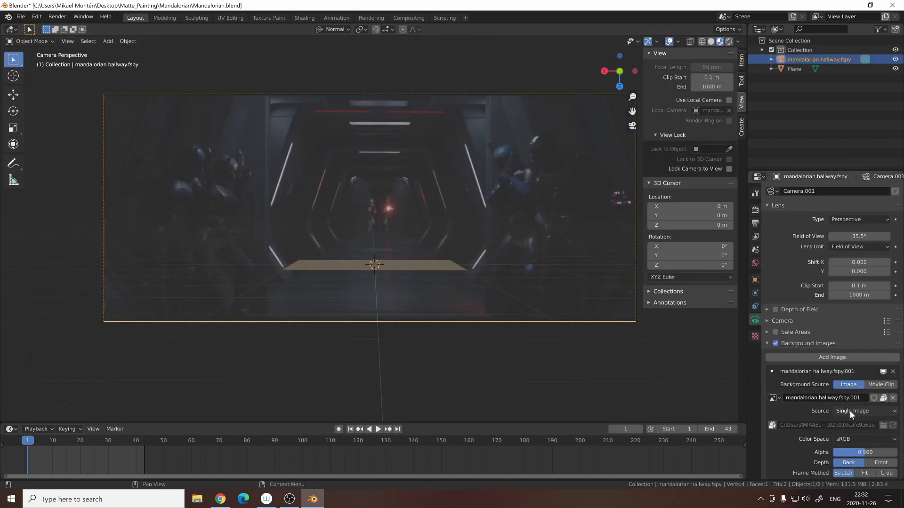
Enlarge the plane's mesh in Edit Mode and stretch it along Y to cover the hallway floor
click(794, 69)
key(Tab)
key(s)
click(277, 265)
key(s)
key(y)
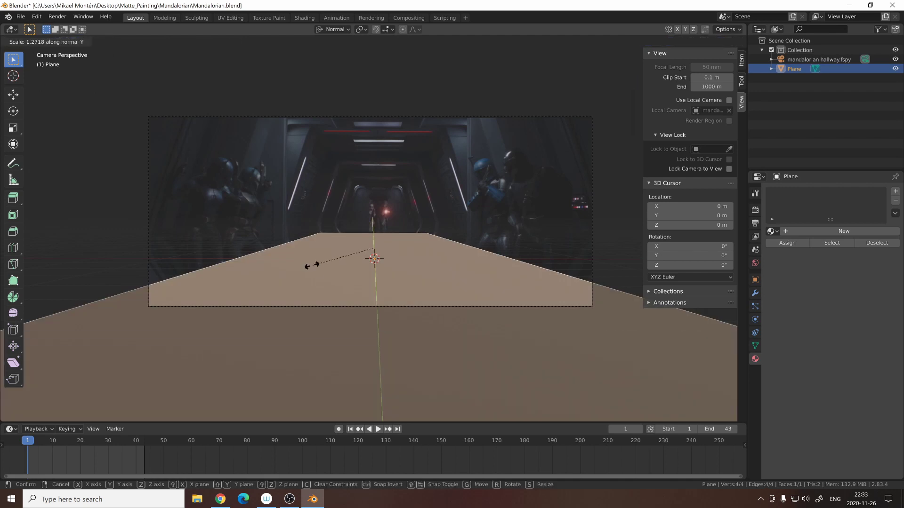
click(311, 265)
Extrude the floor's far edge about 1.7 m along Z to the top of the hallway's end wall
click(372, 262)
key(e)
key(z)
scroll(369, 157, up, 3)
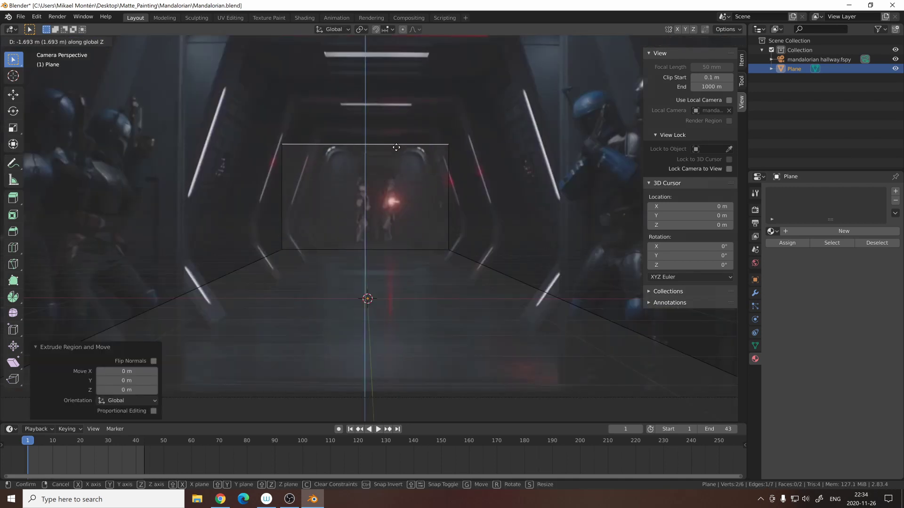
click(396, 148)
Narrow the end wall's top edge along X and shift it about 0.15 m to match the far doorway
scroll(485, 189, up, 3)
key(s)
key(x)
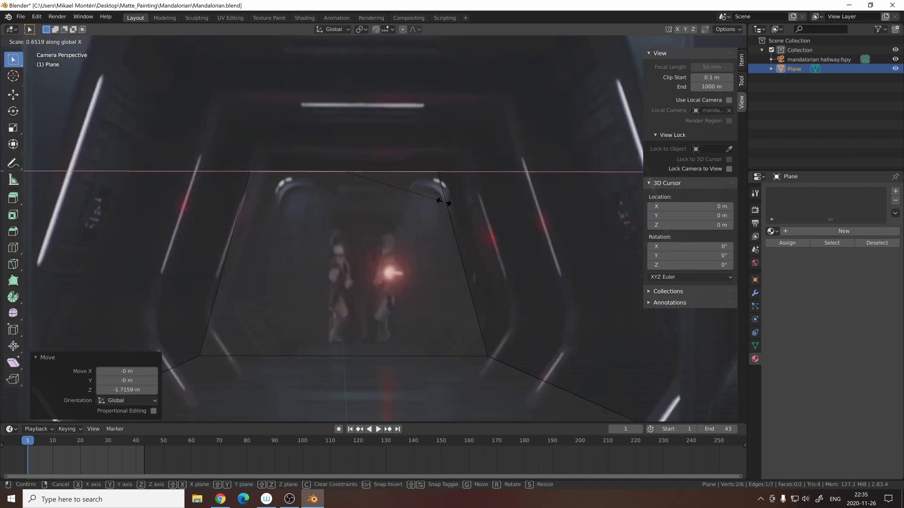
click(463, 203)
scroll(440, 161, up, 2)
key(g)
key(x)
click(423, 157)
key(s)
key(x)
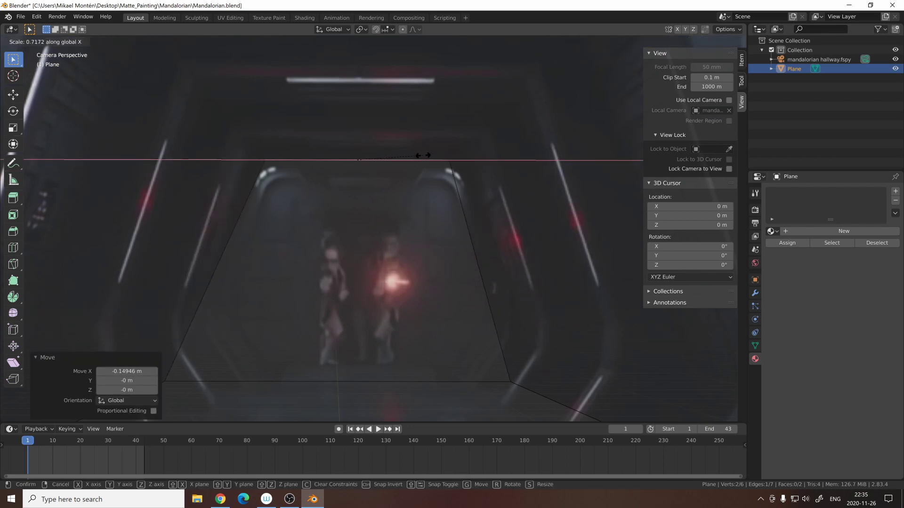
click(428, 154)
Extrude the end wall's top edge about 19.4 m along Y toward the camera to form the ceiling
scroll(428, 155, down, 2)
key(e)
click(359, 329)
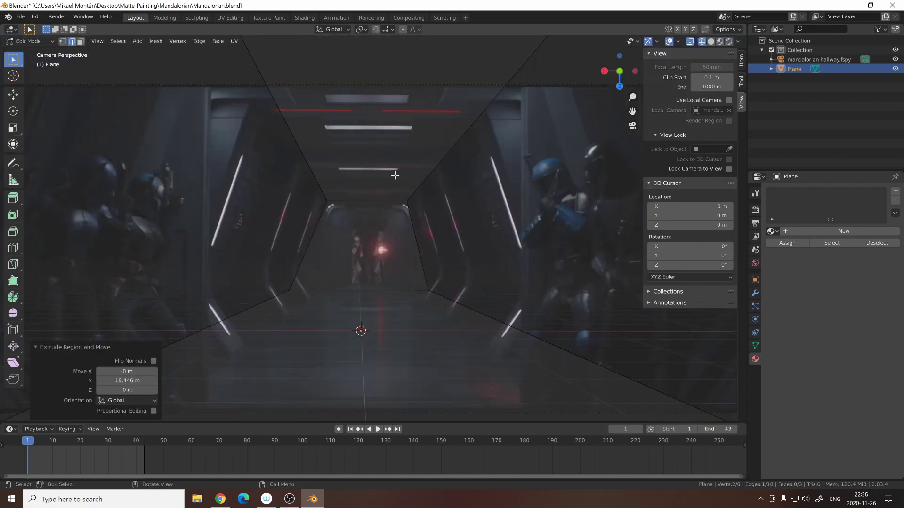
Scale the ceiling face by 1.098 along X and shift it about 0.13 m along X to follow the ceiling edges
scroll(473, 180, up, 2)
key(g)
key(x)
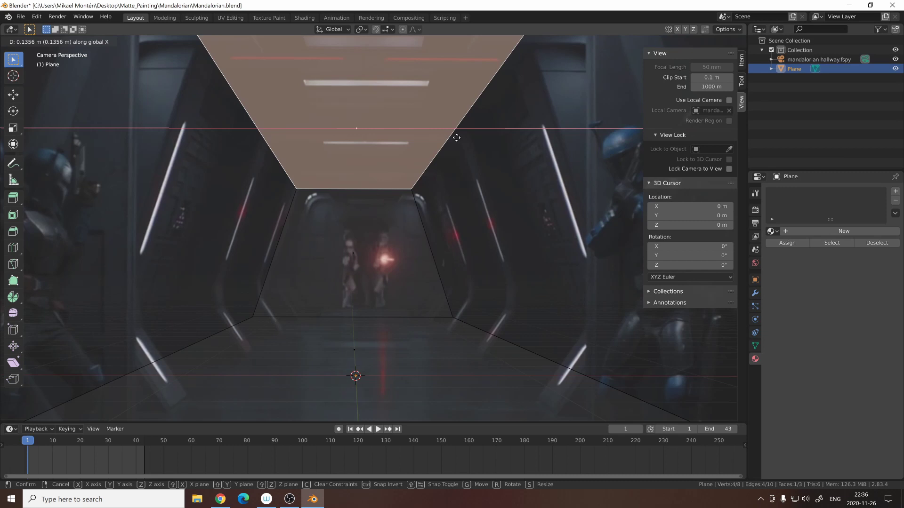
click(459, 137)
key(g)
key(x)
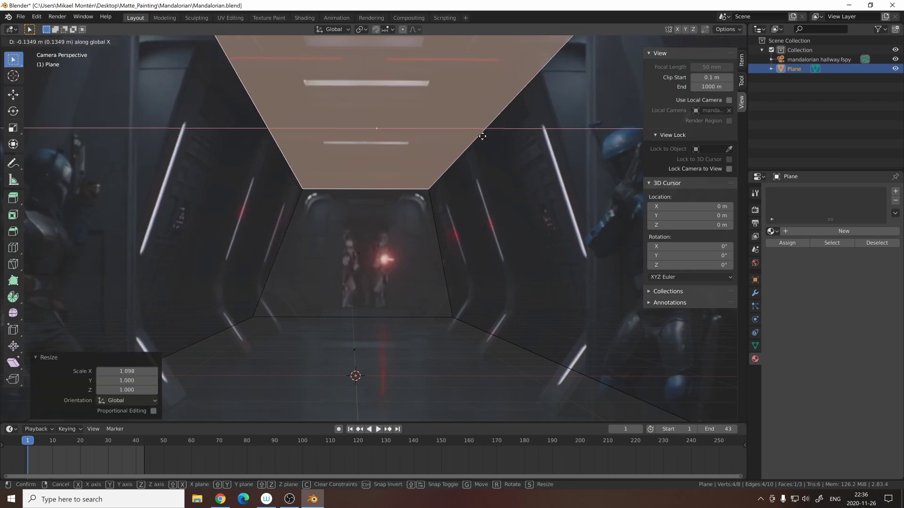
click(482, 132)
Raise the alpha of the imported camera's background image
click(568, 307)
scroll(497, 317, down, 2)
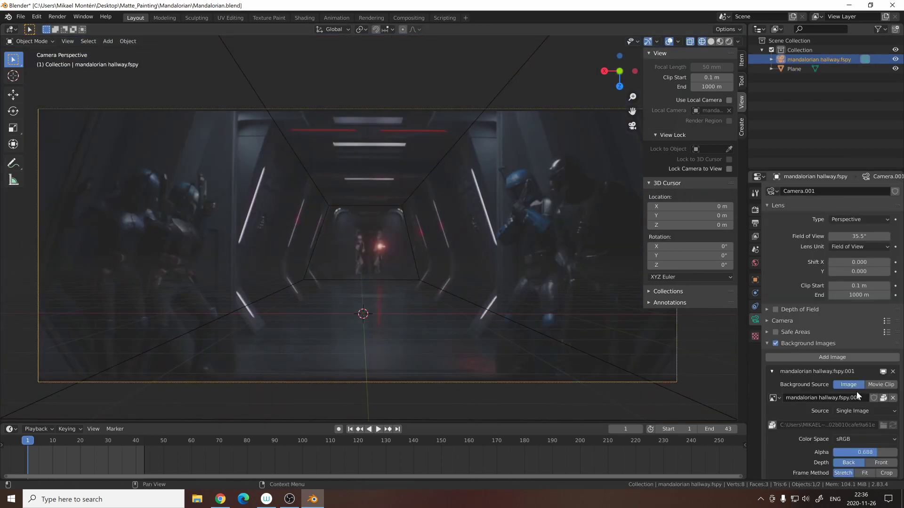
Fill the two open sides between the ceiling and floor edges with faces to form the corridor's side walls
scroll(178, 296, down, 2)
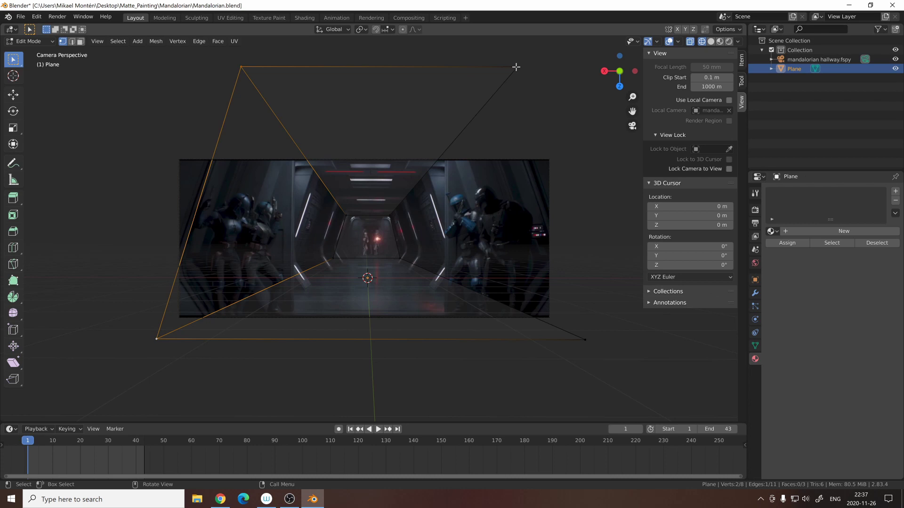
click(517, 67)
shift+click(586, 339)
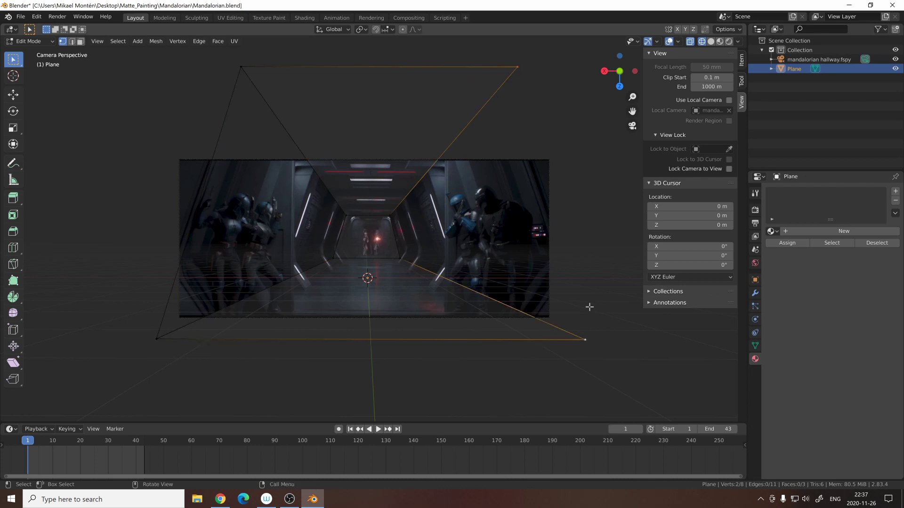
key(f)
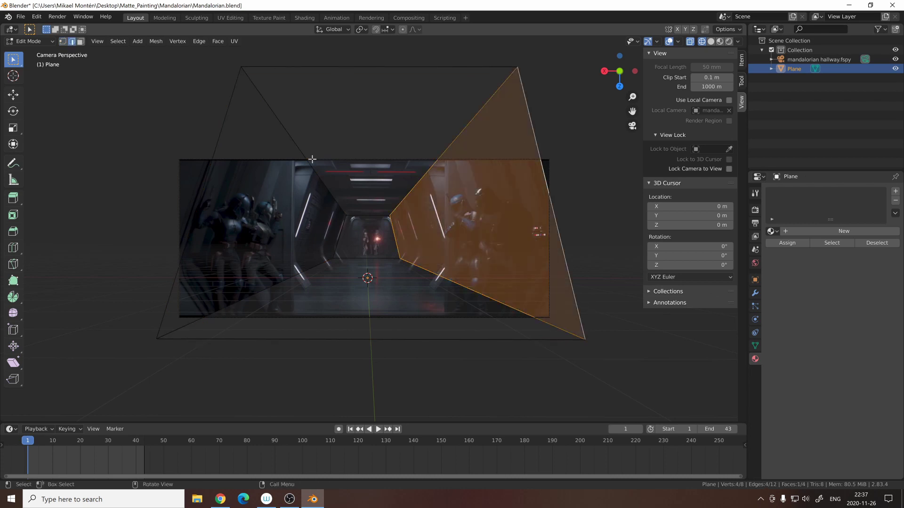
click(312, 159)
shift+click(320, 258)
key(f)
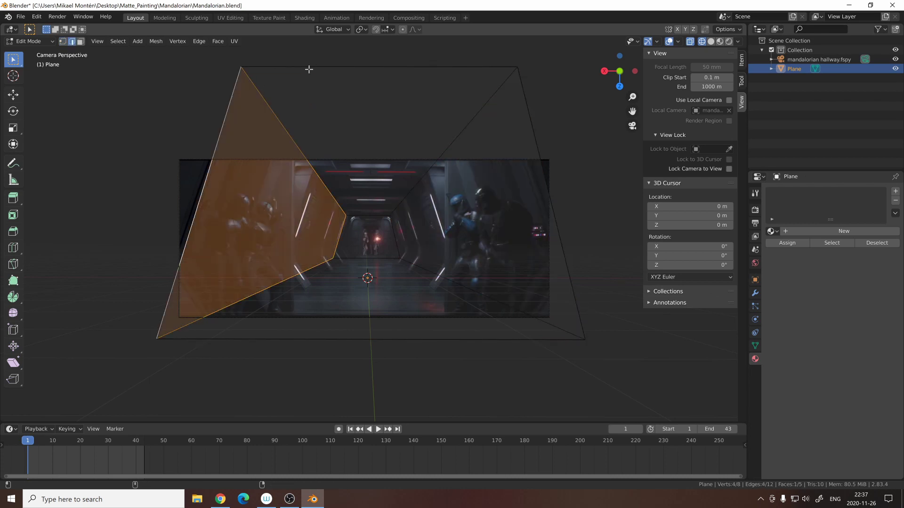
In the UV Editing workspace, select all floor and end wall faces and give them a new material named Floor
key(a)
click(230, 17)
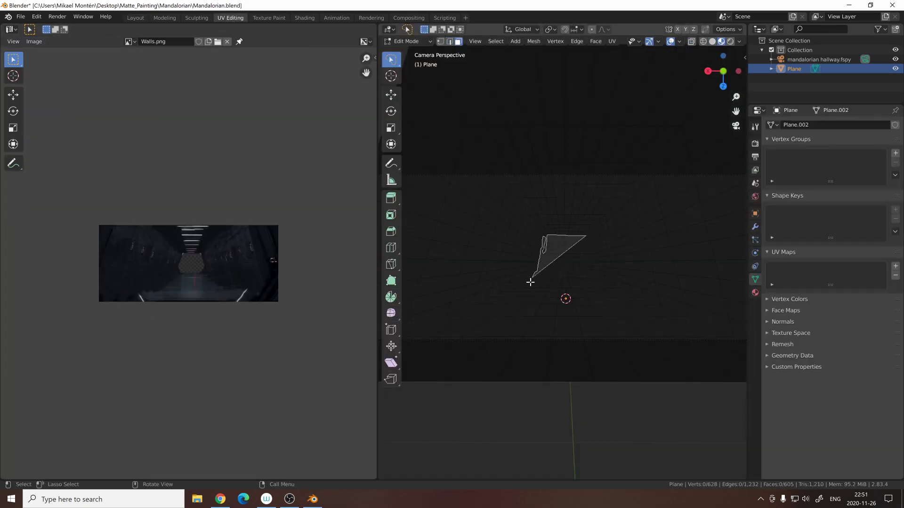
mouse_move(530, 282)
mouse_down()
mouse_move(551, 369)
mouse_move(688, 323)
mouse_move(587, 248)
mouse_move(548, 301)
mouse_up()
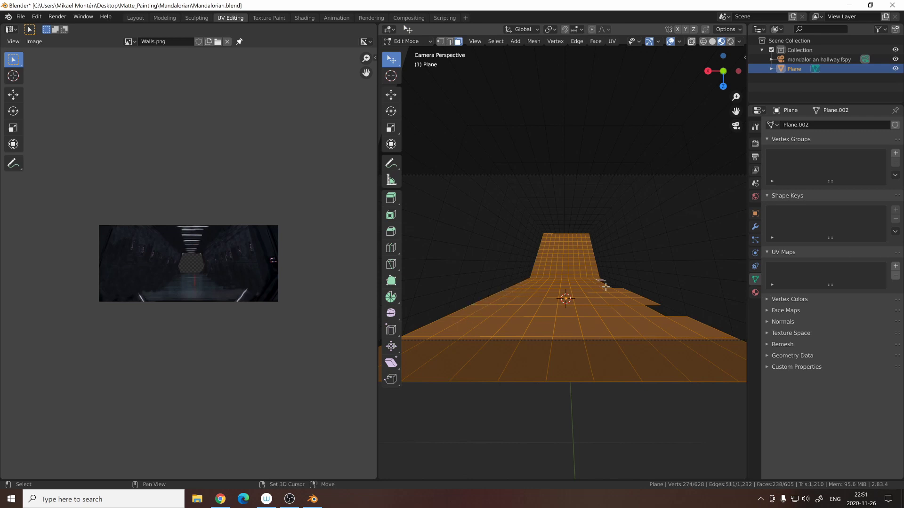
shift+middle_drag(605, 315, 571, 302)
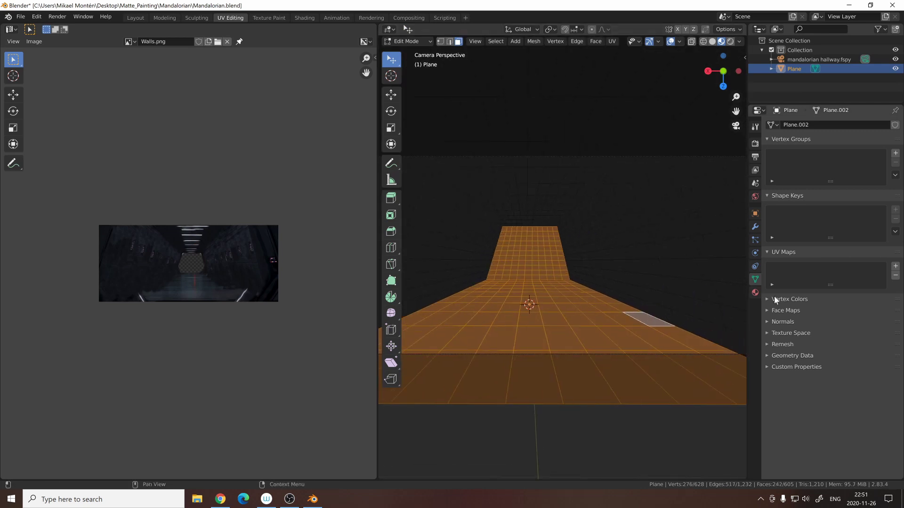
click(755, 292)
click(896, 126)
click(802, 182)
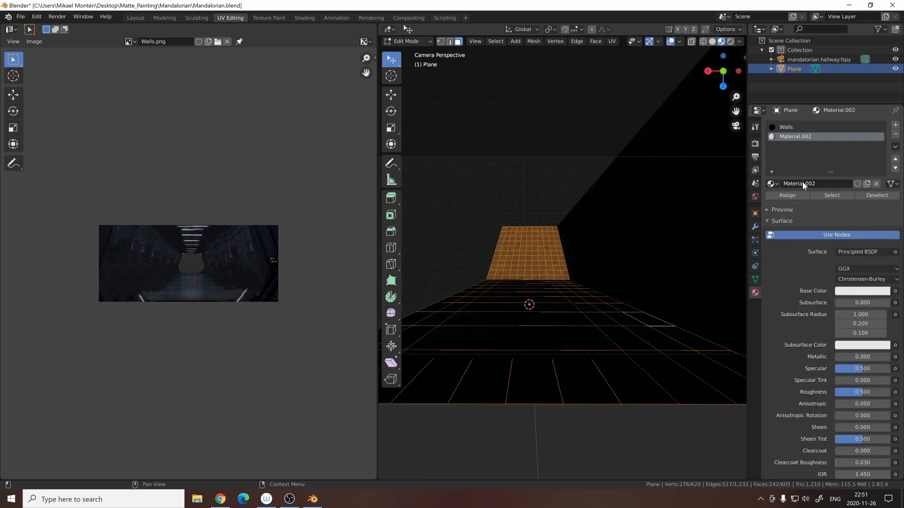
text(Floor)
key(Return)
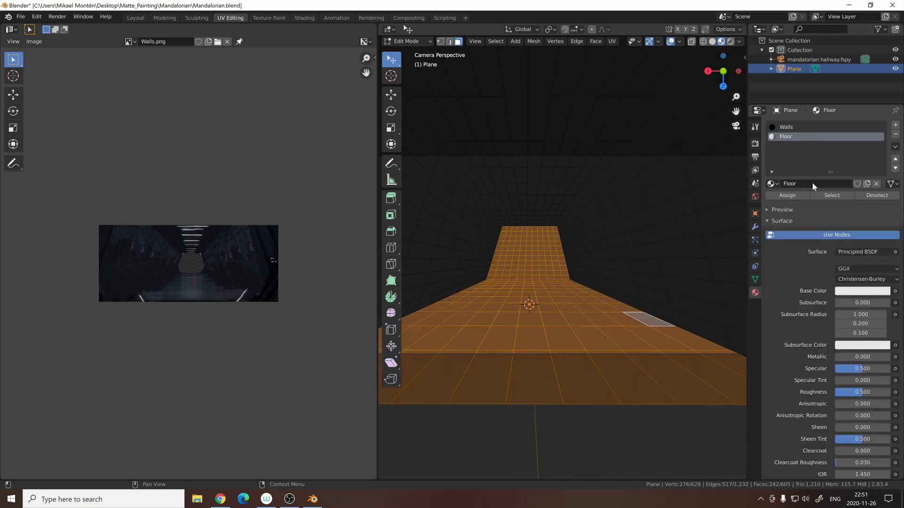
Separate the selected floor and end wall faces into their own object and remove its Walls material slot
key(p)
click(613, 288)
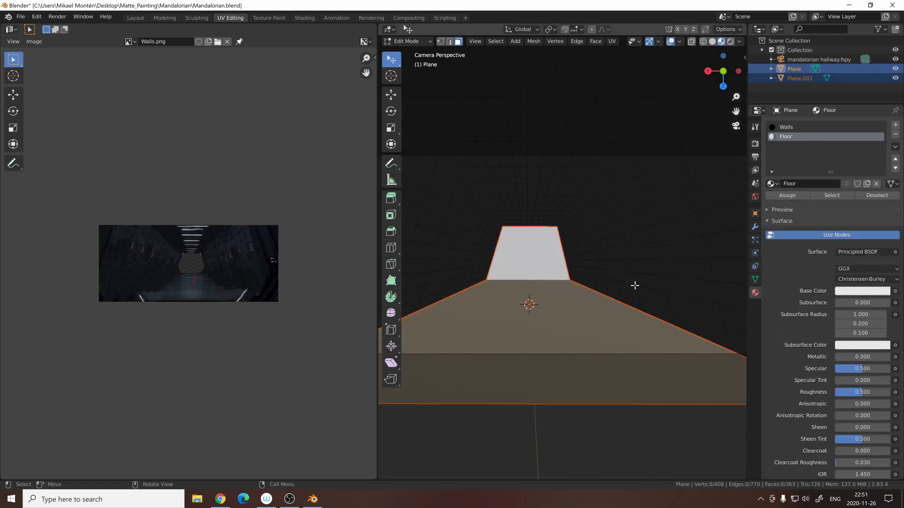
key(Tab)
click(832, 125)
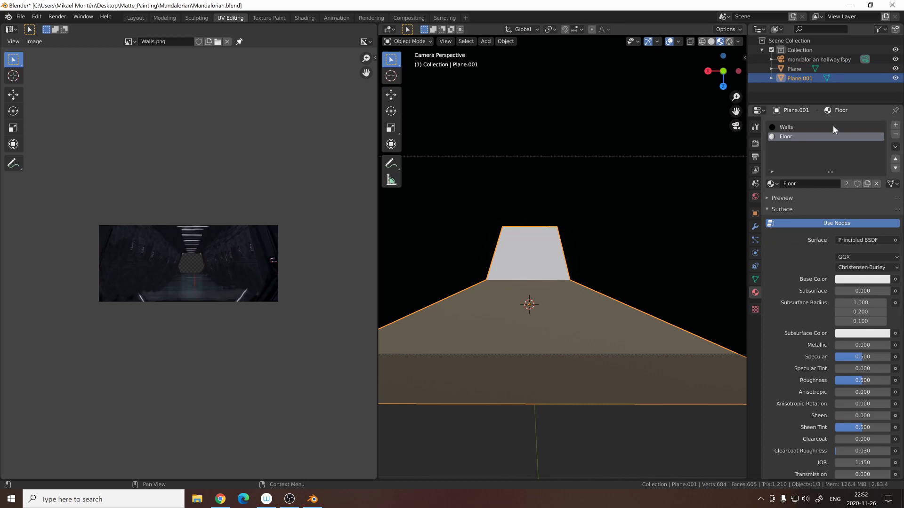
click(896, 134)
Rename the separated floor object's UV map to Floor and load Floor.png in the UV editor
scroll(481, 186, down, 3)
click(755, 279)
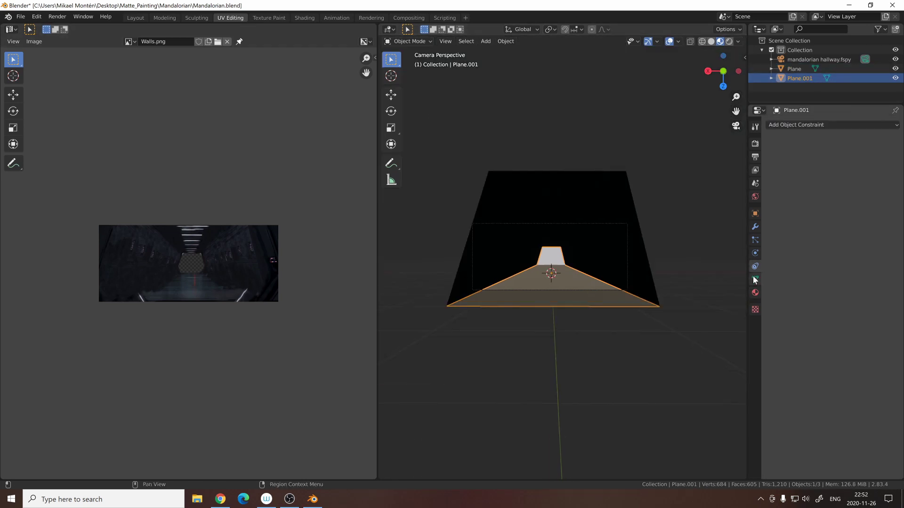
key(Tab)
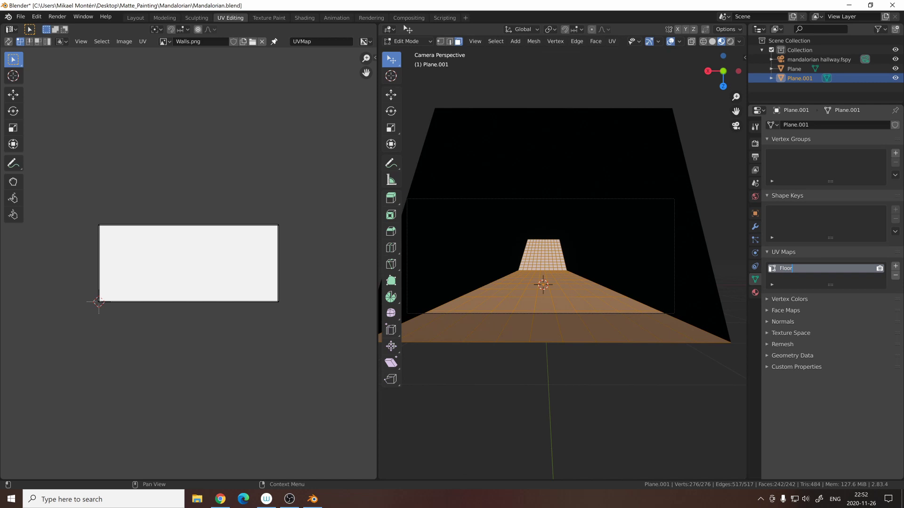
text(Floor)
key(Return)
click(252, 42)
click(365, 242)
click(594, 395)
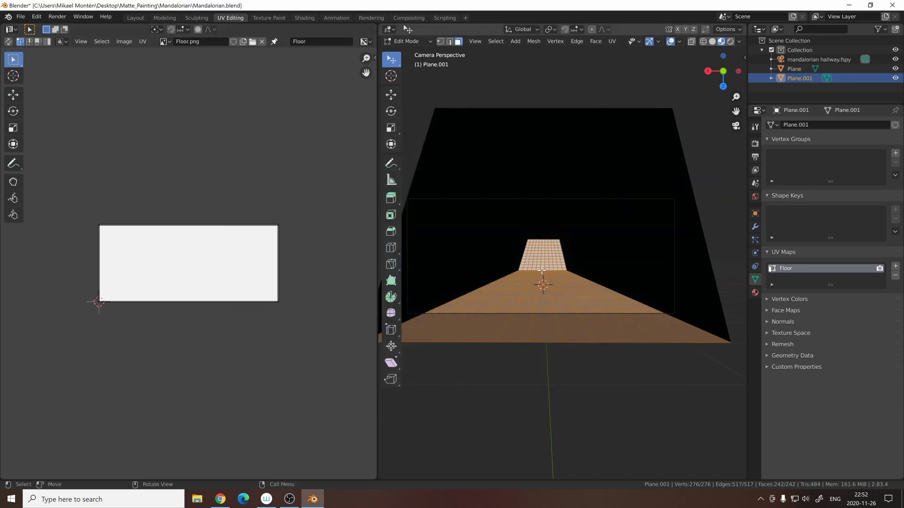
UV-map the floor and end wall faces with Project From View through the camera
scroll(541, 270, down, 2)
key(u)
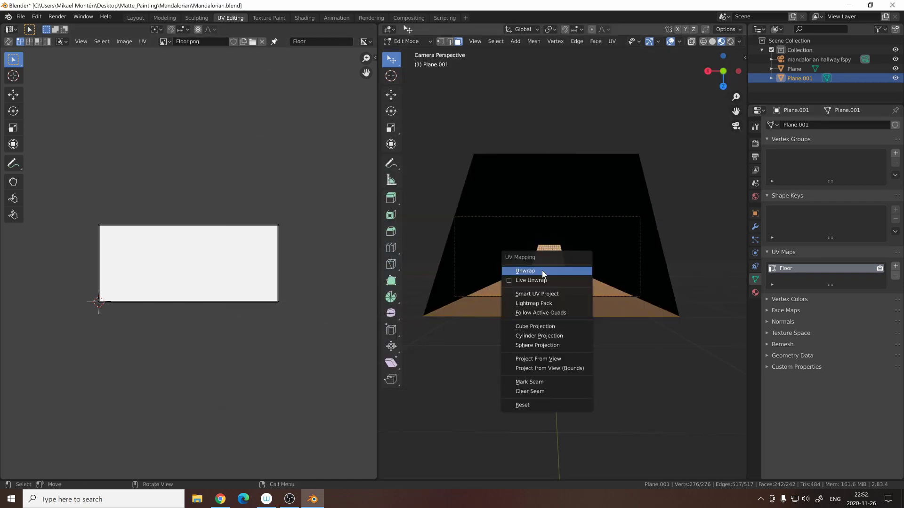
click(550, 359)
scroll(271, 329, up, 5)
scroll(271, 329, down, 5)
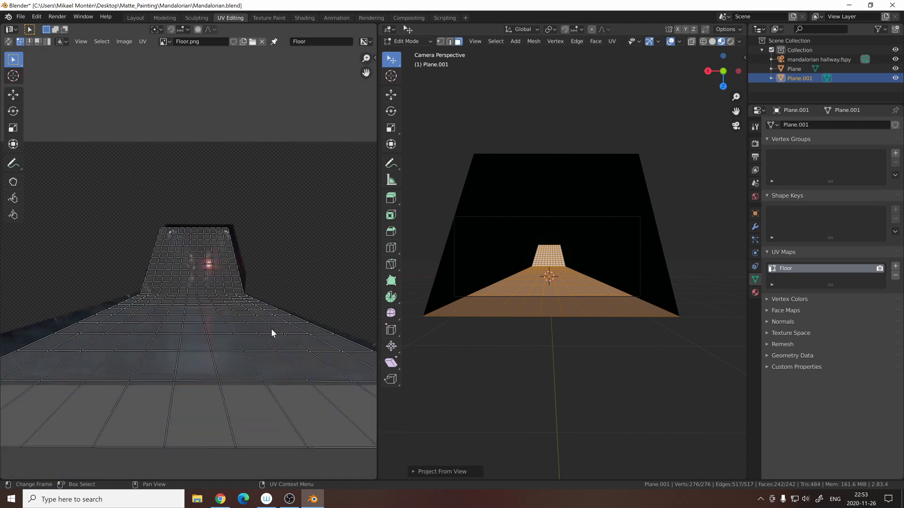
In the Shading workspace, wire a new Image Texture node with Floor.png straight into the Floor material's Surface output
click(136, 18)
click(304, 18)
key(shift+a)
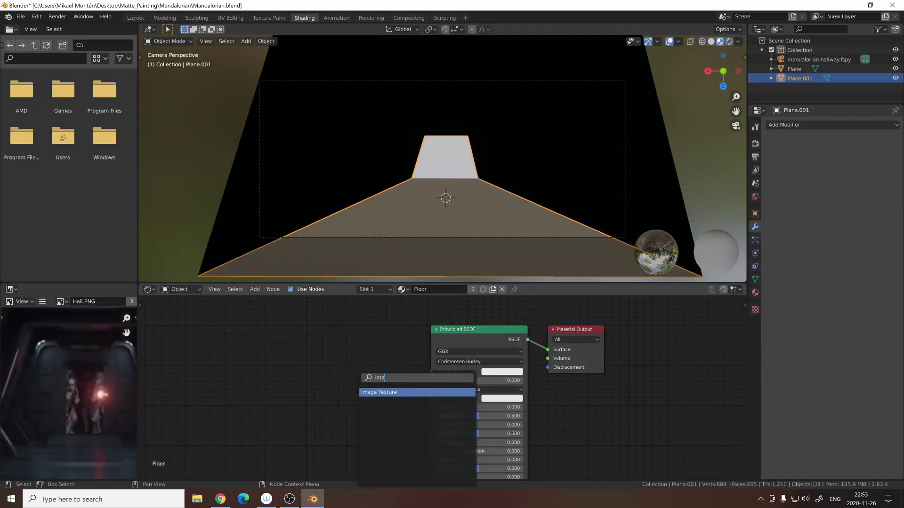
click(405, 372)
drag(401, 371, 547, 350)
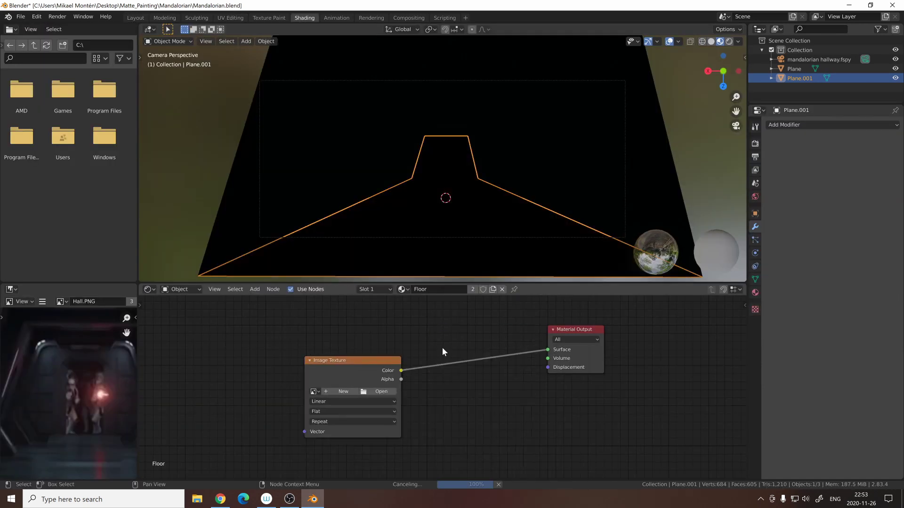
click(314, 392)
click(386, 313)
middle_drag(257, 353, 349, 354)
scroll(406, 210, down, 1)
Add a UV Map node set to Floor and connect it to the Floor.png texture's Vector input
key(shift+a)
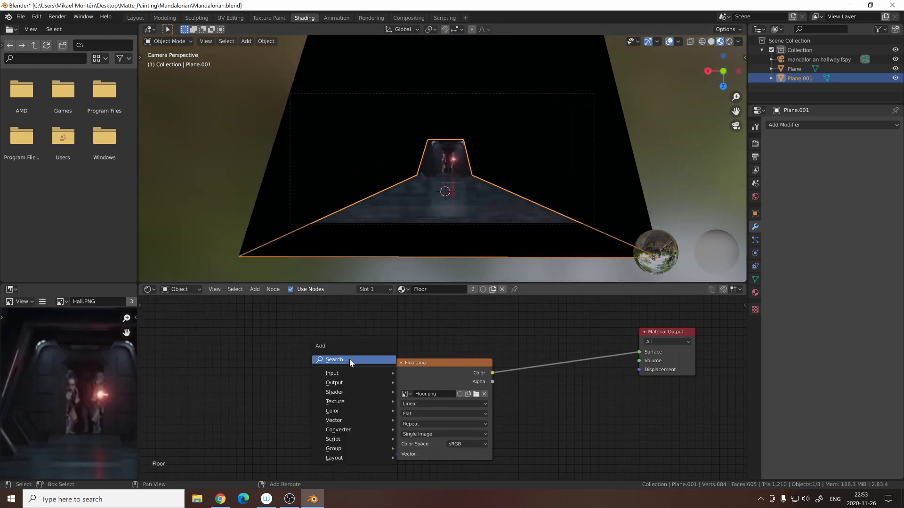
click(351, 362)
click(359, 384)
click(339, 398)
click(329, 389)
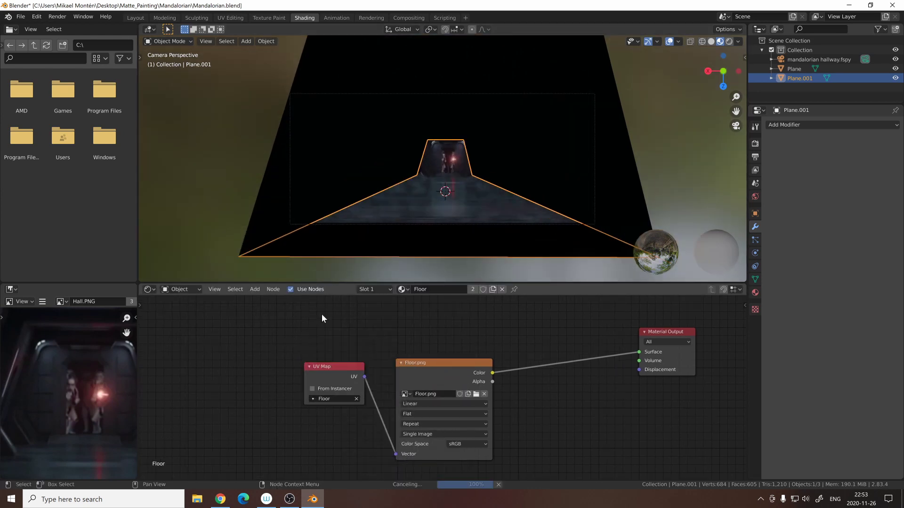
scroll(482, 154, up, 3)
scroll(464, 173, down, 2)
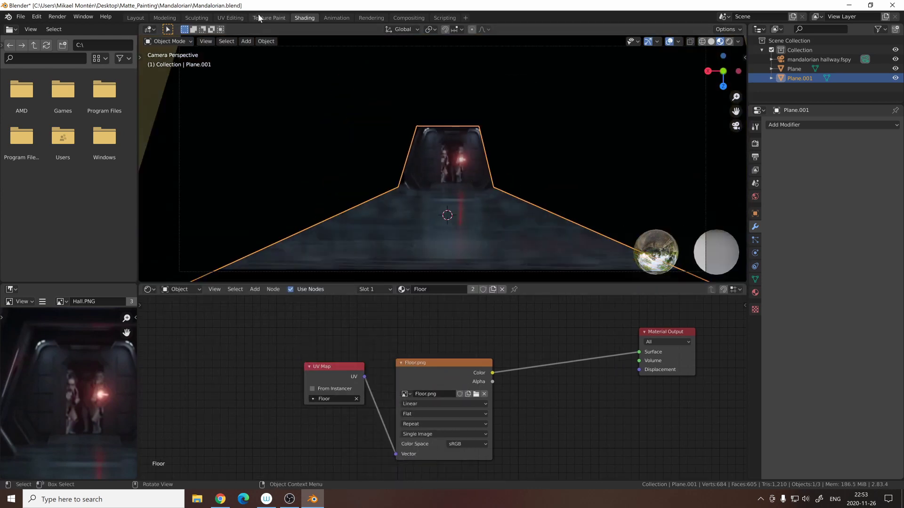
Try to move the end wall's UVs onto the doorway in Floor.png and scale down their lower row
click(230, 18)
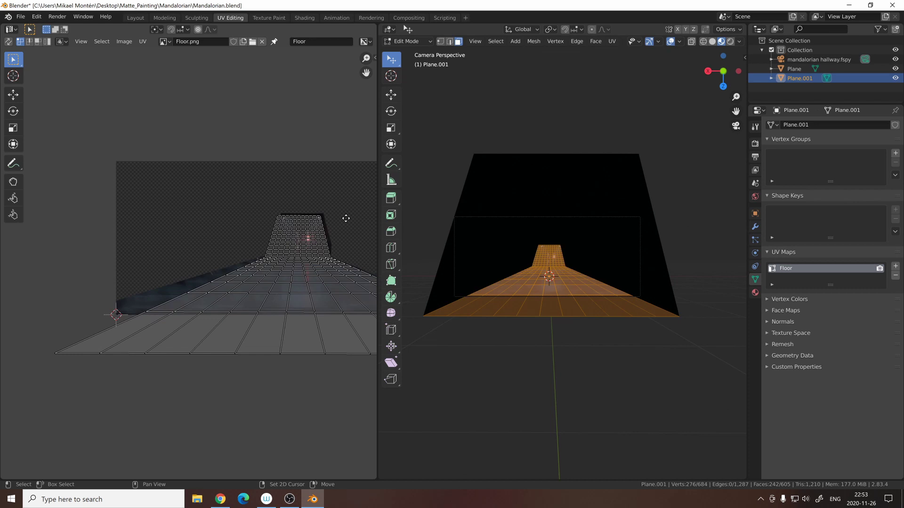
drag(157, 169, 307, 224)
key(g)
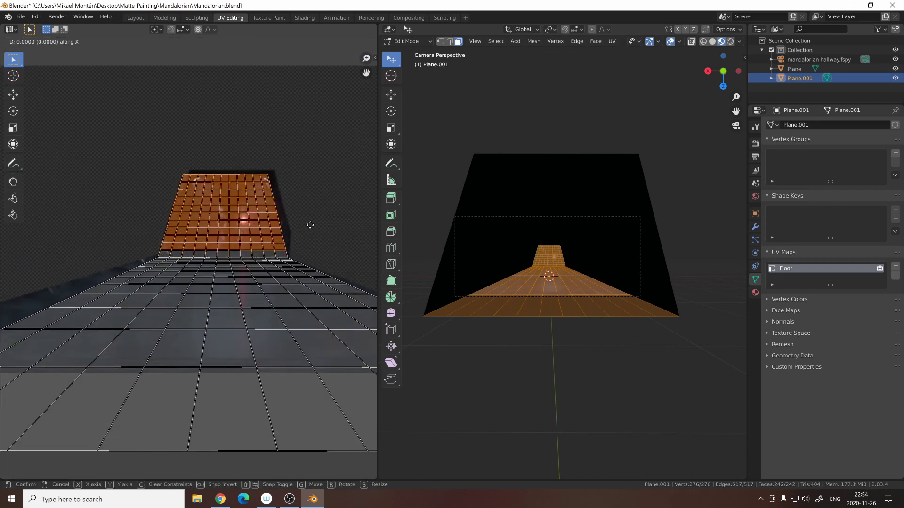
click(262, 230)
key(g)
click(163, 237)
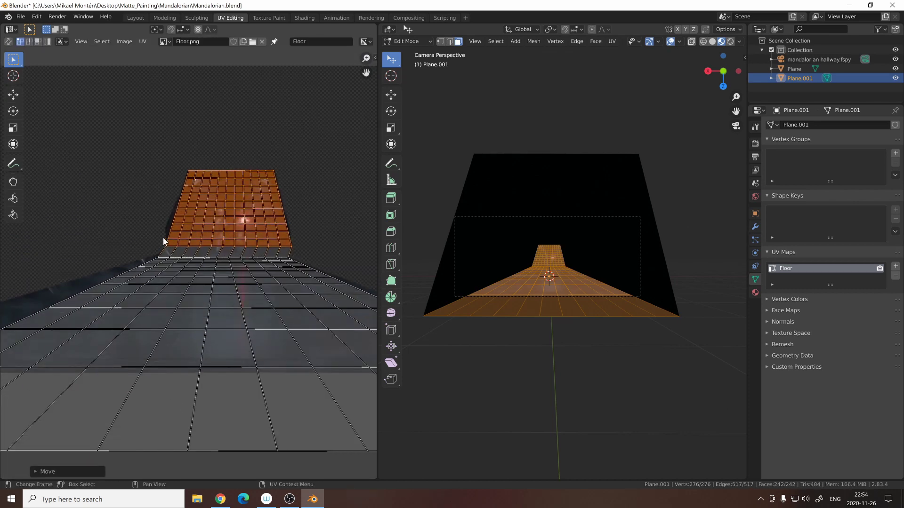
click(314, 240)
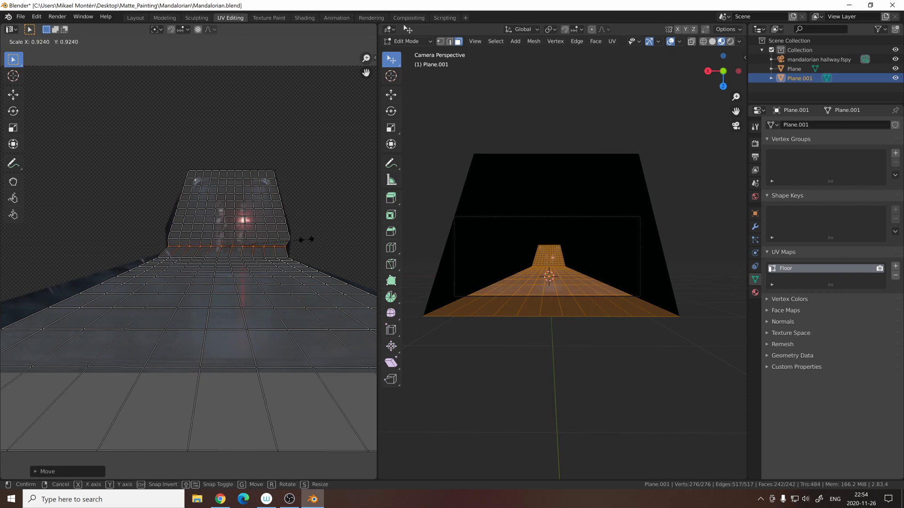
Rename the UV map of the walls and ceiling object to walls and load Walls.png in the UV editor
click(794, 69)
text(wa)
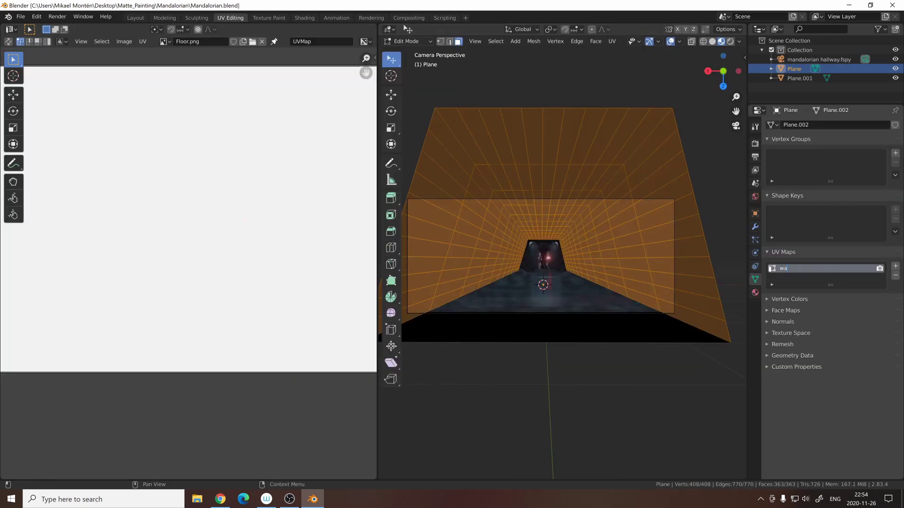
text(lls)
key(Return)
click(253, 41)
click(364, 335)
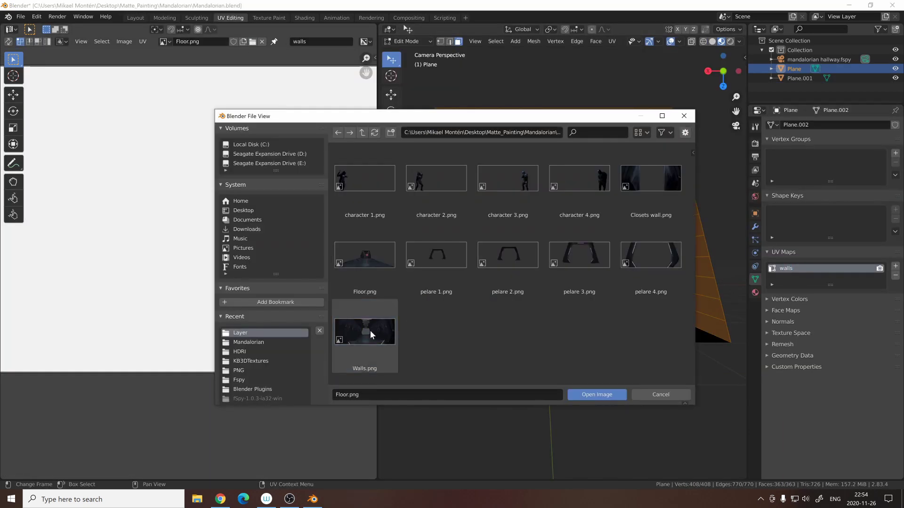
click(596, 395)
Project the wall and ceiling UVs from the camera view and shift them all slightly along X over Walls.png
key(u)
click(511, 288)
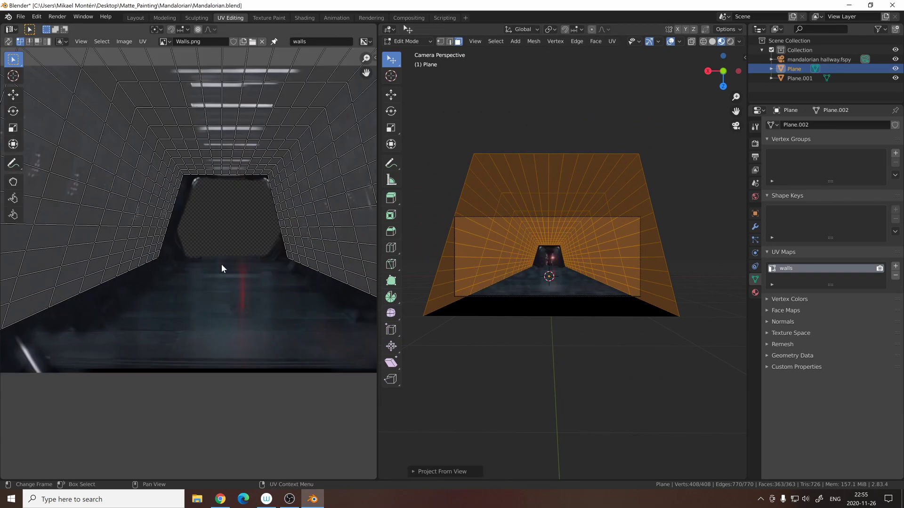
scroll(221, 264, down, 3)
key(a)
key(g)
key(x)
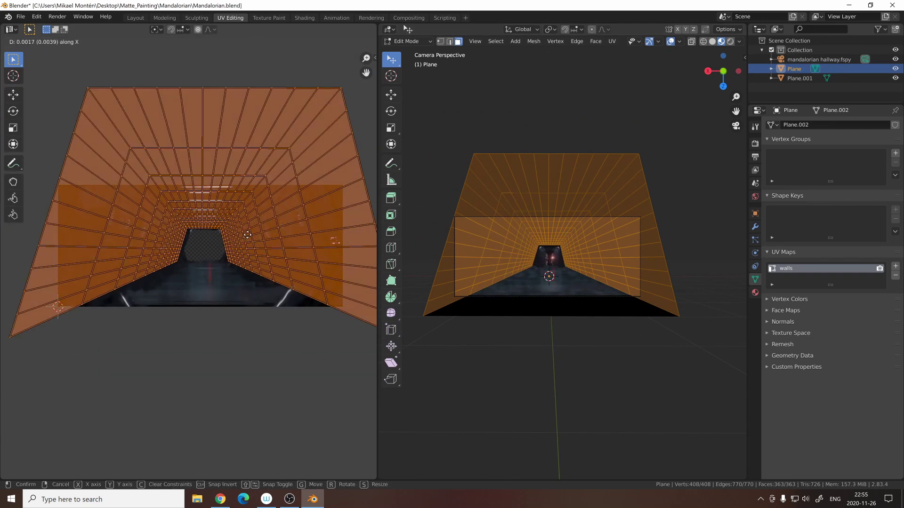
click(205, 248)
key(alt+a)
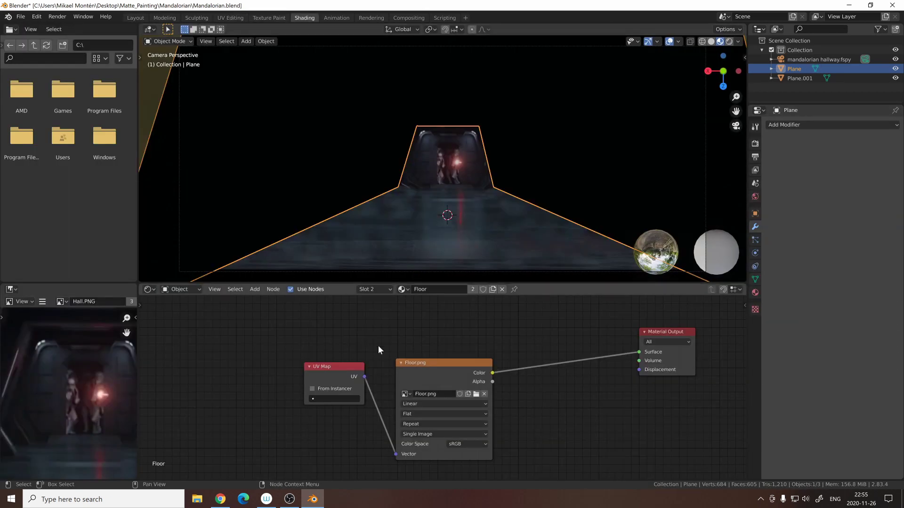
Switch the walls and ceiling object to the Walls material and set its UV Map node to walls
middle_drag(275, 151, 451, 195)
click(315, 209)
click(451, 196)
click(375, 289)
click(457, 332)
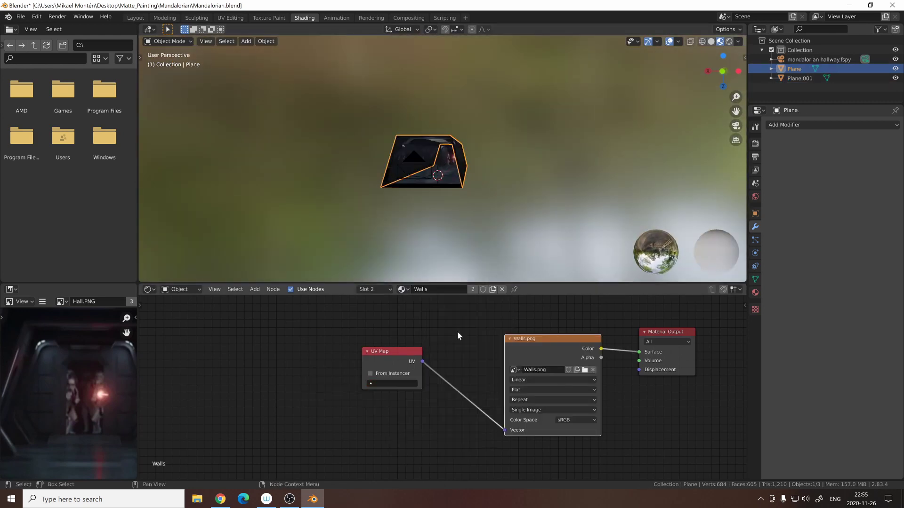
scroll(479, 233, up, 3)
key(KP_0)
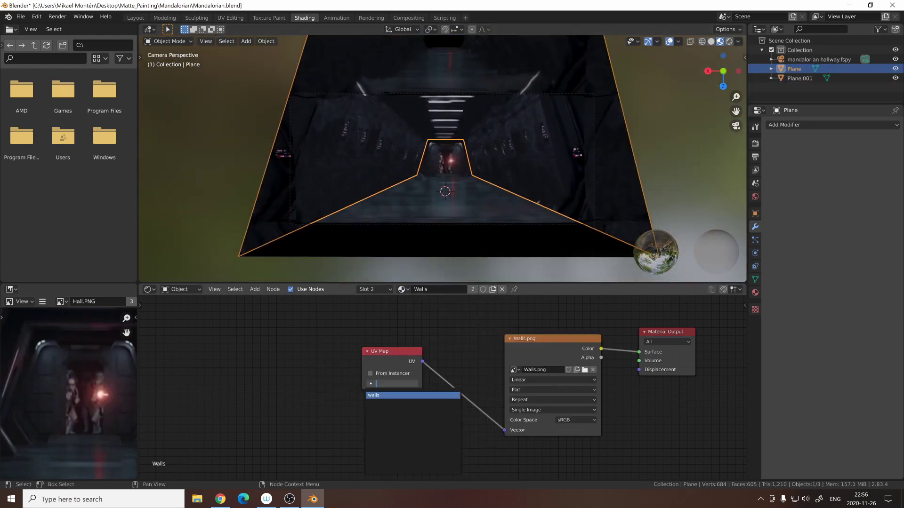
key(Return)
scroll(473, 143, up, 3)
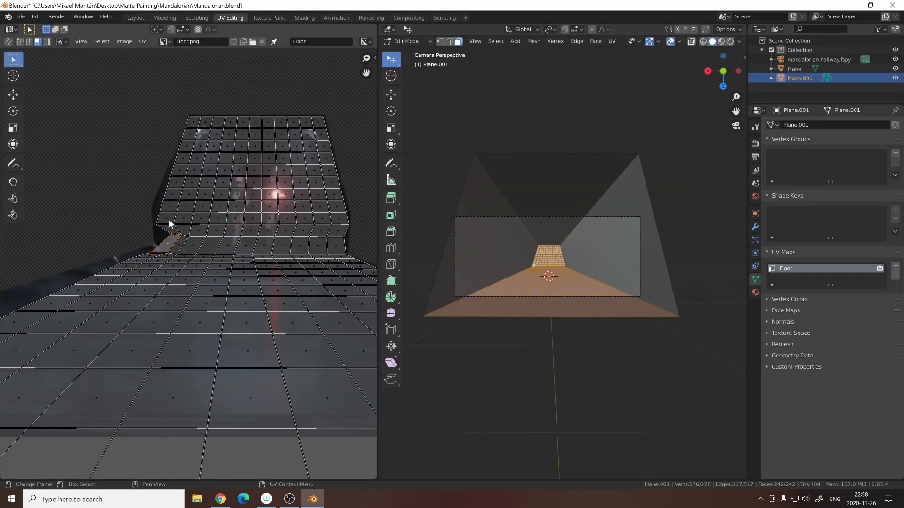
Reproject the floor and end wall UVs from the camera view and move the end wall's UVs onto the doorway in Floor.png
key(u)
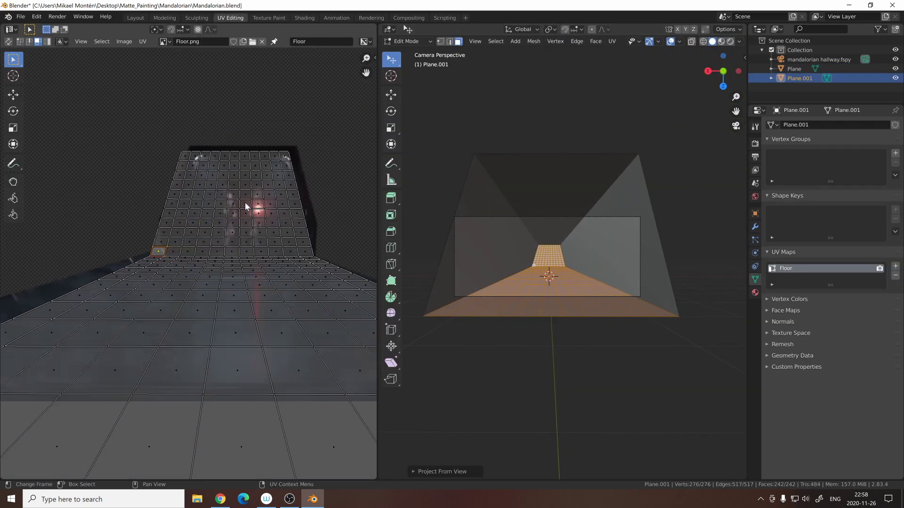
drag(135, 161, 323, 236)
key(g)
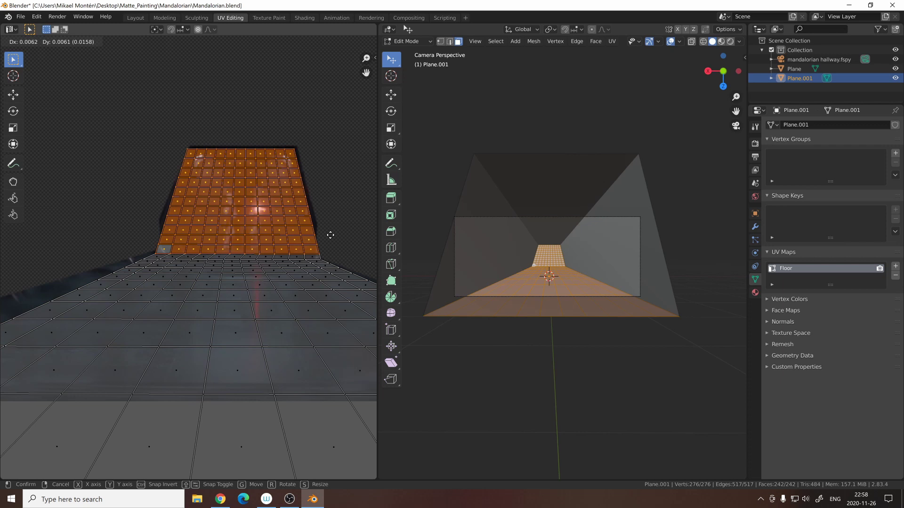
click(330, 235)
Adjust the end wall's outer UV vertices near both lower corners to follow the doorway outline in Floor.png
scroll(149, 221, up, 4)
click(134, 219)
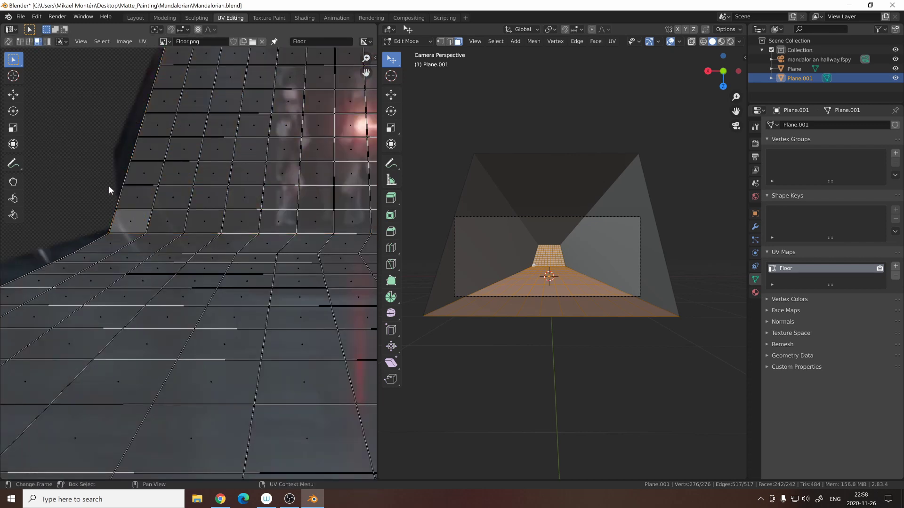
key(1)
middle_drag(125, 226, 205, 217)
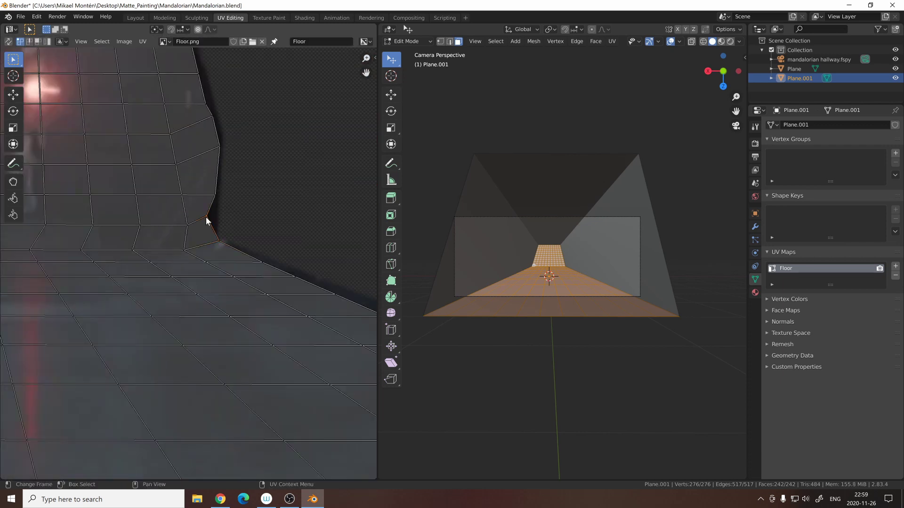
scroll(222, 231, down, 5)
Return to the Layout workspace, deselect everything and save the file
click(136, 17)
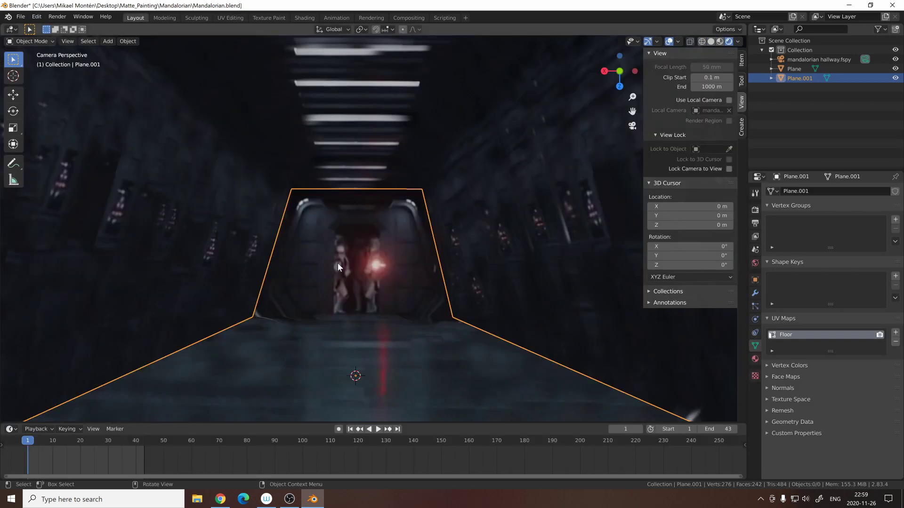
key(alt+a)
key(ctrl+s)
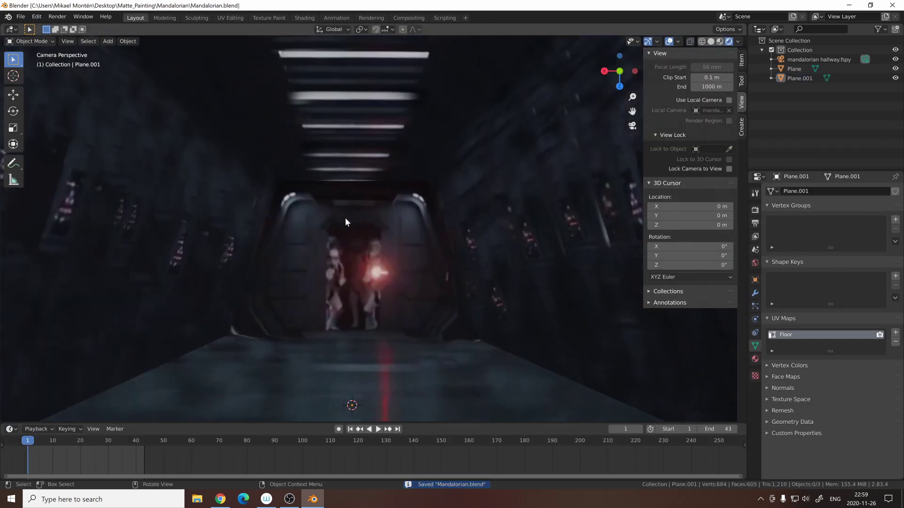
scroll(345, 235, down, 3)
click(368, 278)
key(g)
key(y)
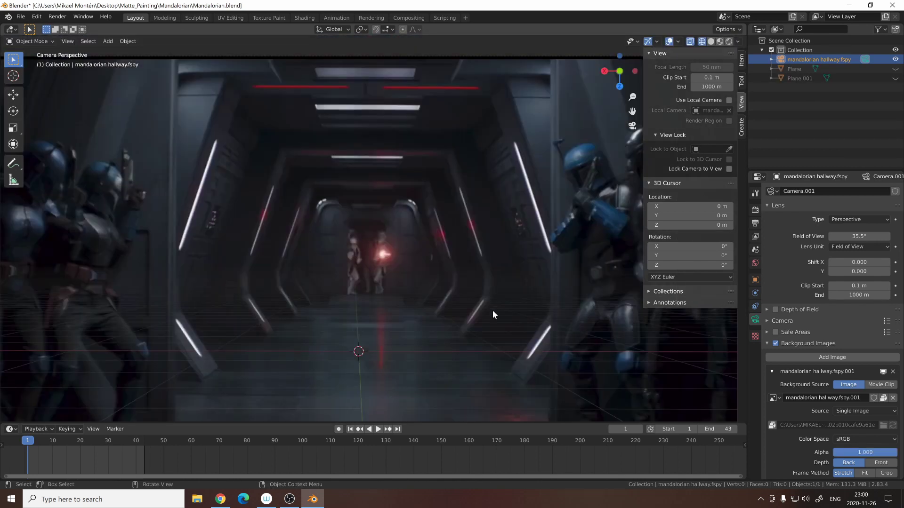
Add a cube to the corridor scene and move it about 12.1 m along Y
key(shift+a)
mouse_move(437, 309)
click(524, 310)
scroll(456, 312, down, 2)
key(g)
key(y)
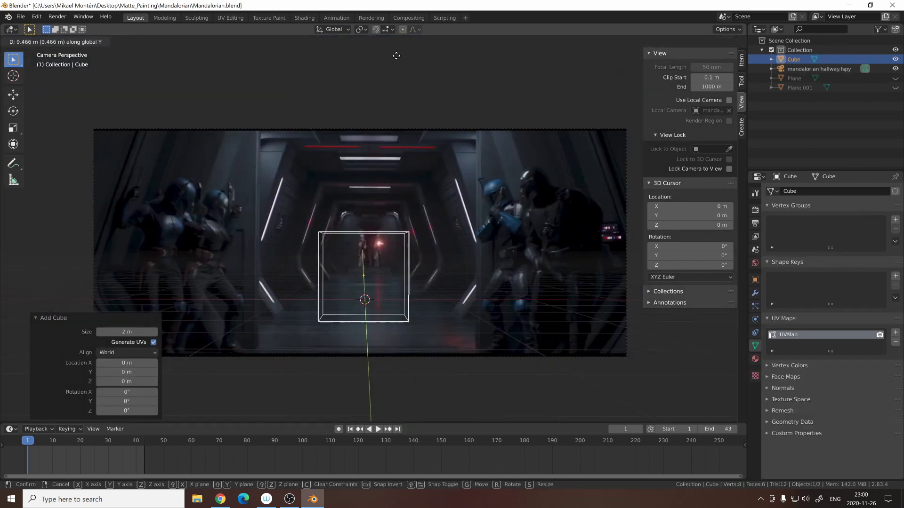
click(407, 182)
Fine-tune the cube's depth along Y and move it about 3 m along X to the nearest arch's left pillar
scroll(450, 292, up, 2)
key(g)
key(y)
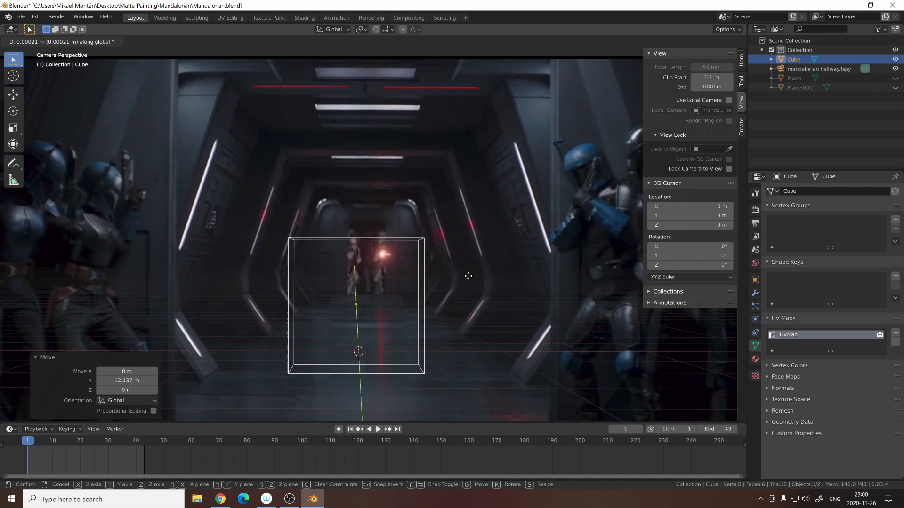
click(460, 232)
key(g)
key(x)
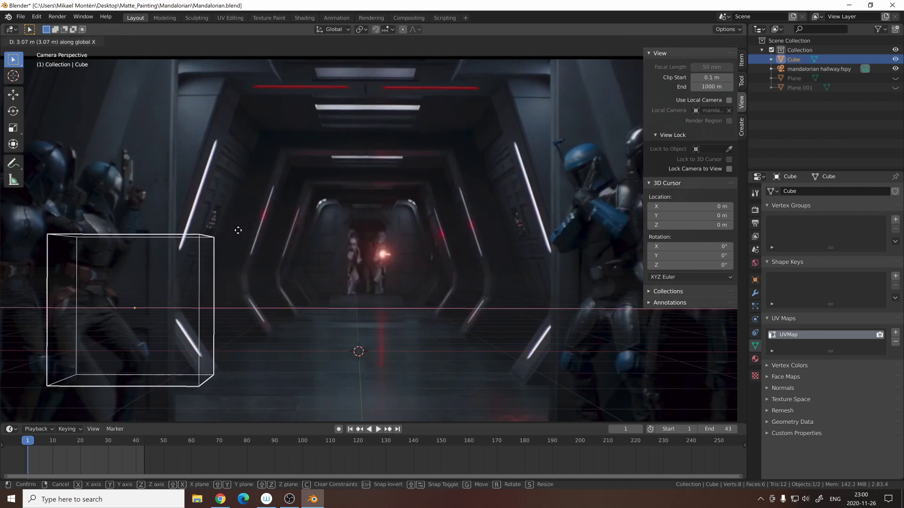
key(y)
click(182, 254)
Shape the cube into the pillar's slanted base by shifting its upper inner edge along X, and move the mesh about 0.11 m along Y
key(Tab)
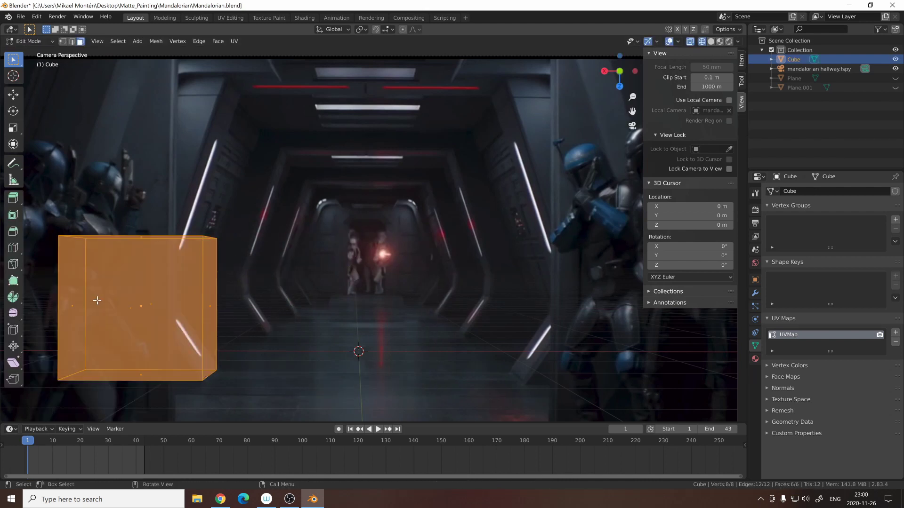
click(188, 236)
key(g)
key(x)
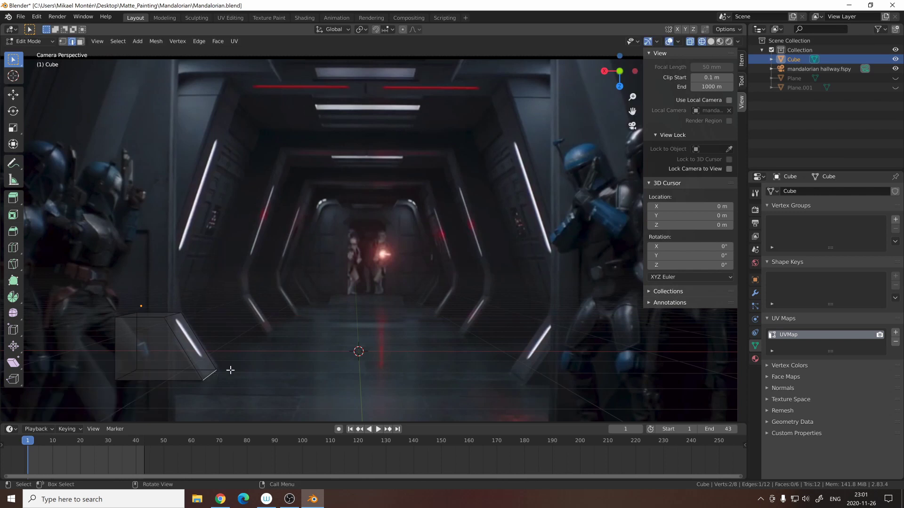
click(230, 369)
key(a)
key(g)
key(y)
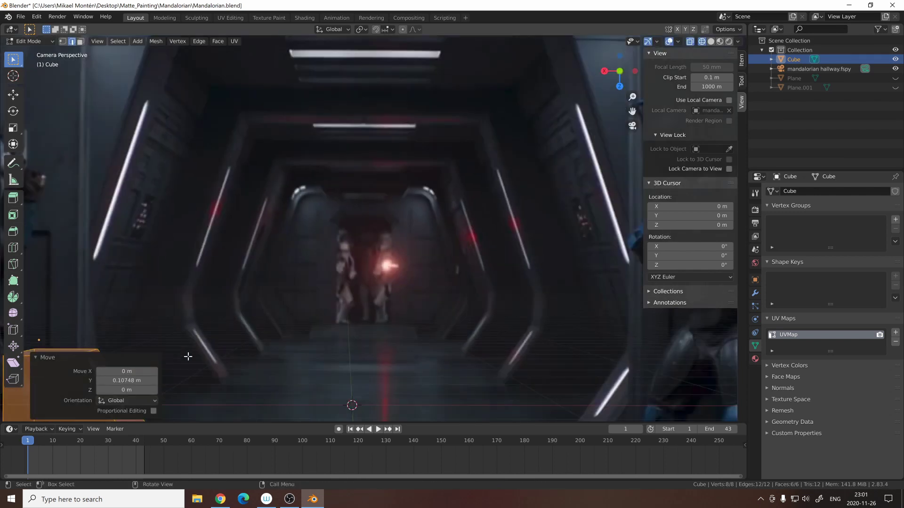
Extrude the base's top face upward in two sections to form the left pillar and shift its top inner edge along X
scroll(342, 262, up, 3)
key(e)
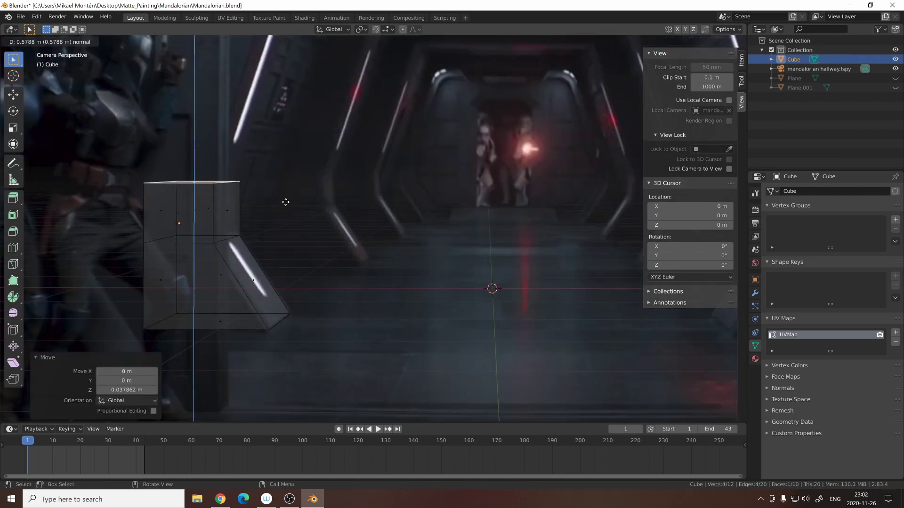
scroll(284, 202, down, 2)
click(266, 58)
click(195, 71)
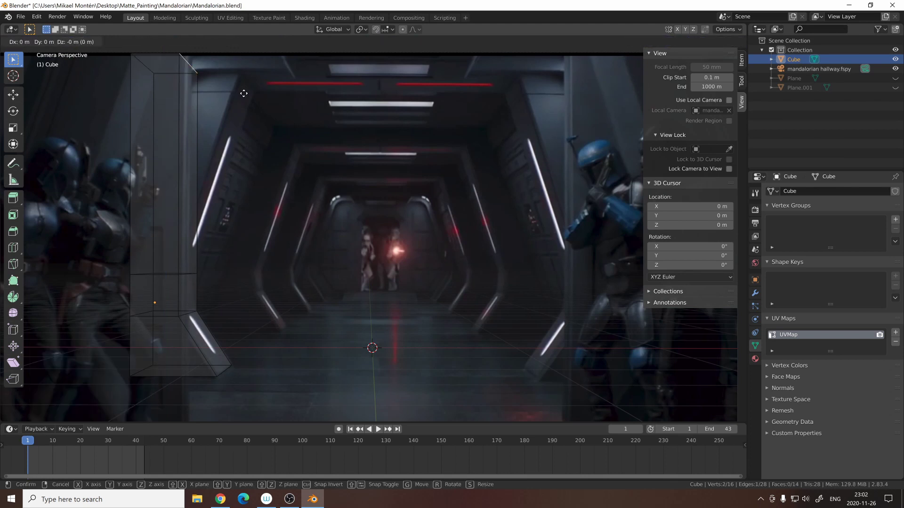
key(g)
key(x)
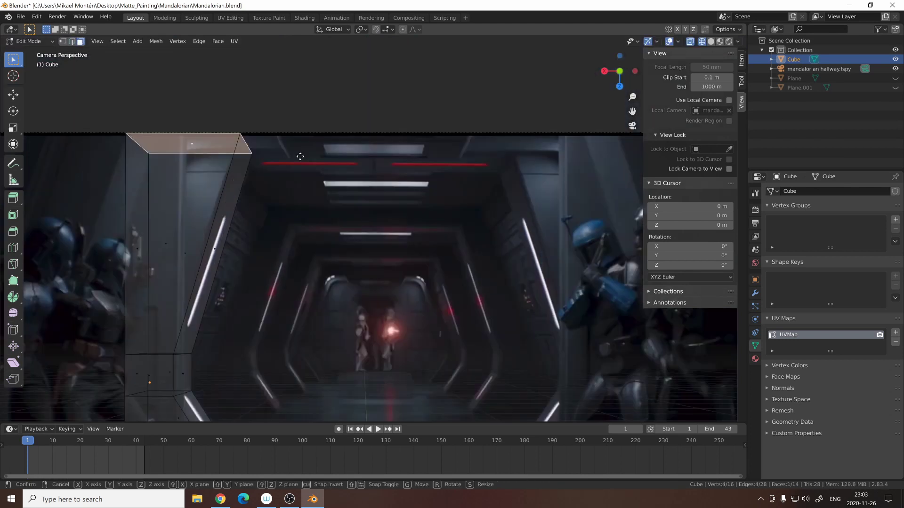
Move the pillar's top face about 0.24 m along Z and extrude its top inner edge along X
key(g)
key(z)
click(290, 183)
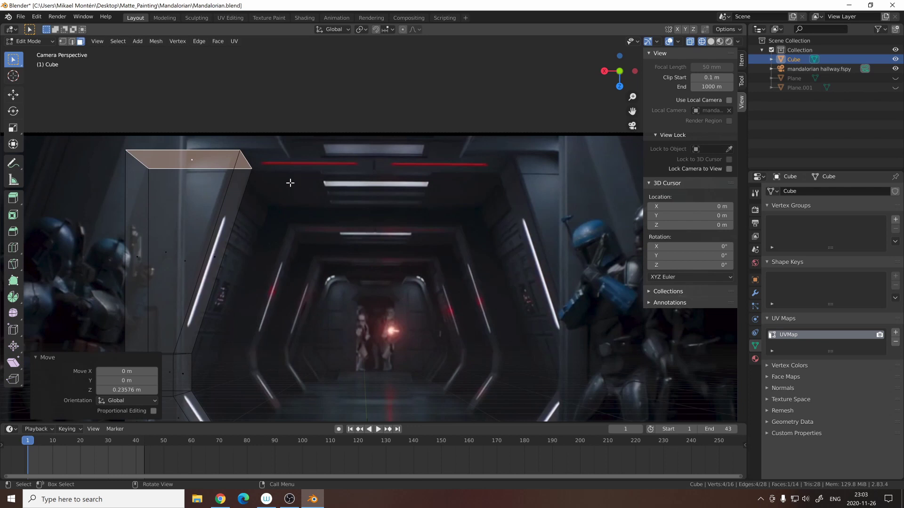
click(246, 157)
key(e)
key(x)
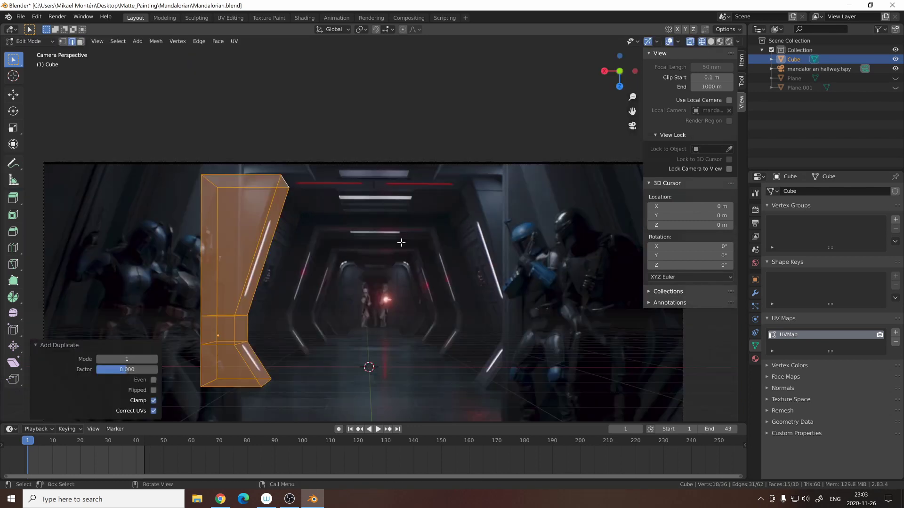
Duplicate the pillar along X, rotate the copy 180° about Z and move it onto the arch's right pillar
key(shift+d)
key(x)
key(Return)
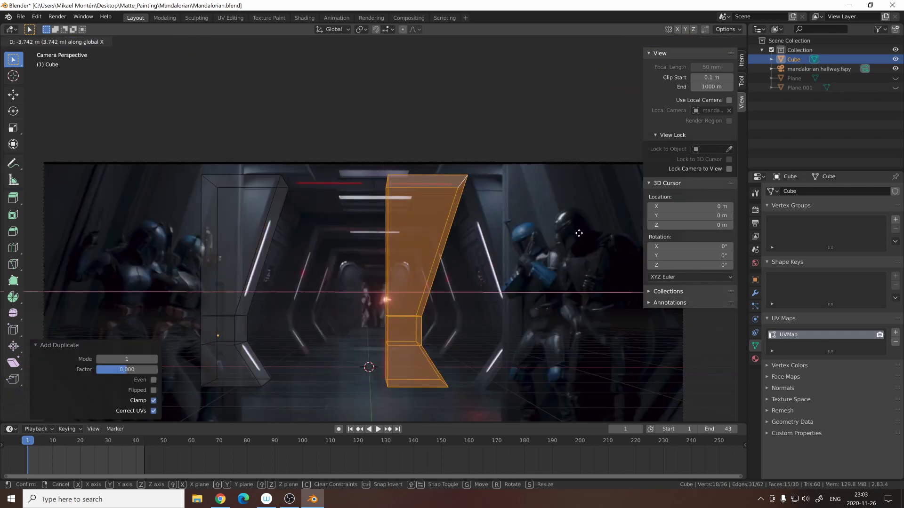
text(rz180)
key(Return)
key(g)
key(x)
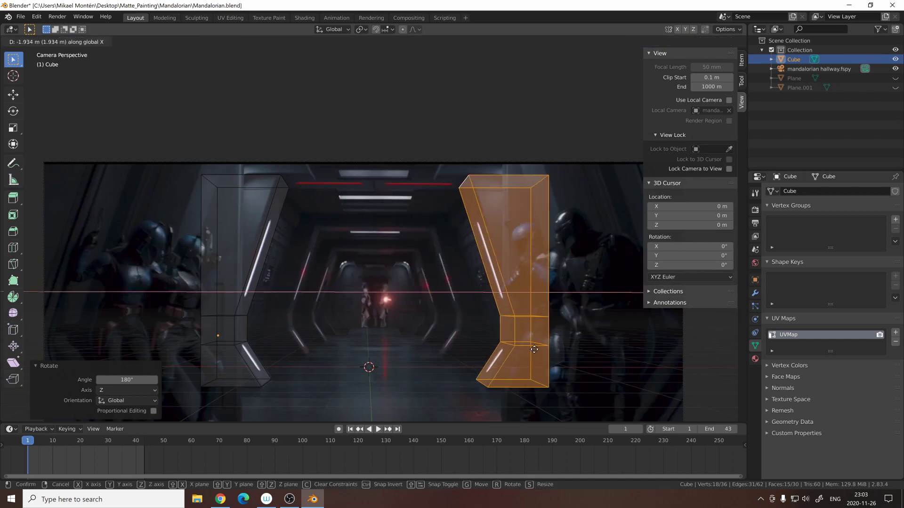
click(536, 350)
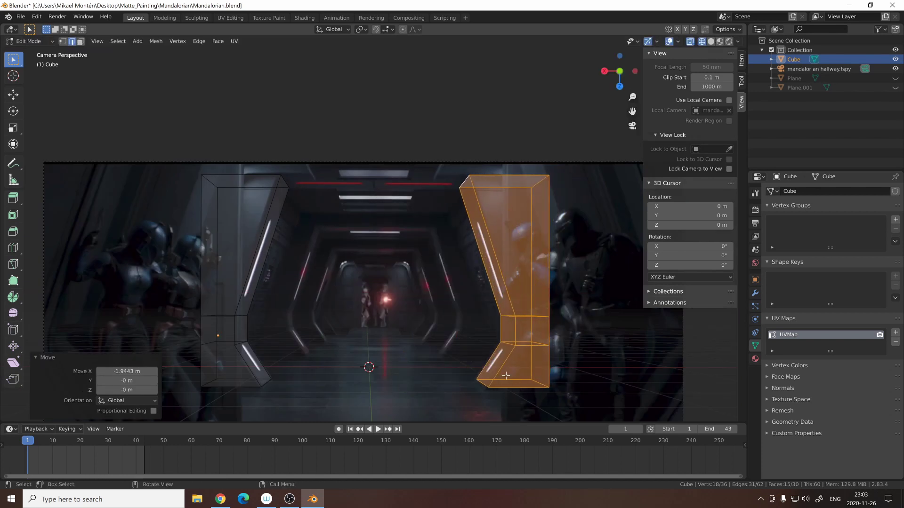
Shift the right pillar's top inner edge about 0.09 m and its middle inner edge along X to match the background image
scroll(488, 313, up, 4)
click(471, 144)
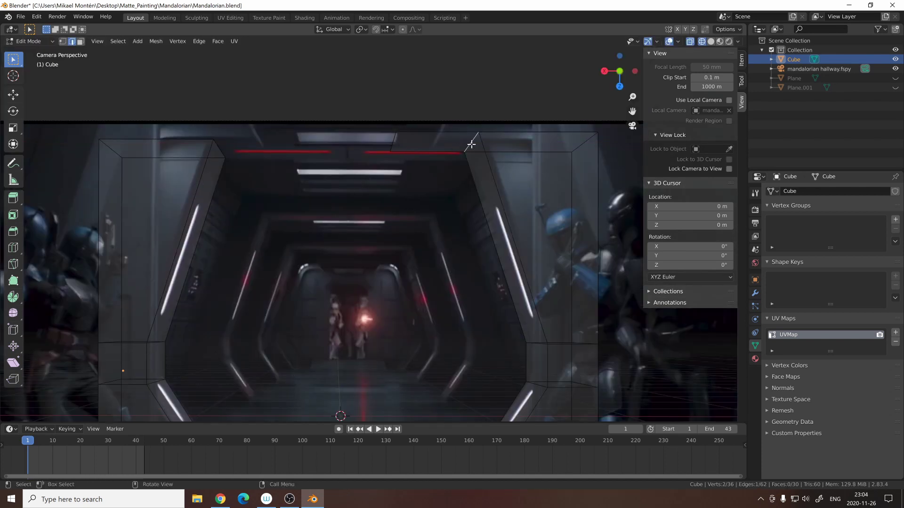
drag(470, 144, 479, 146)
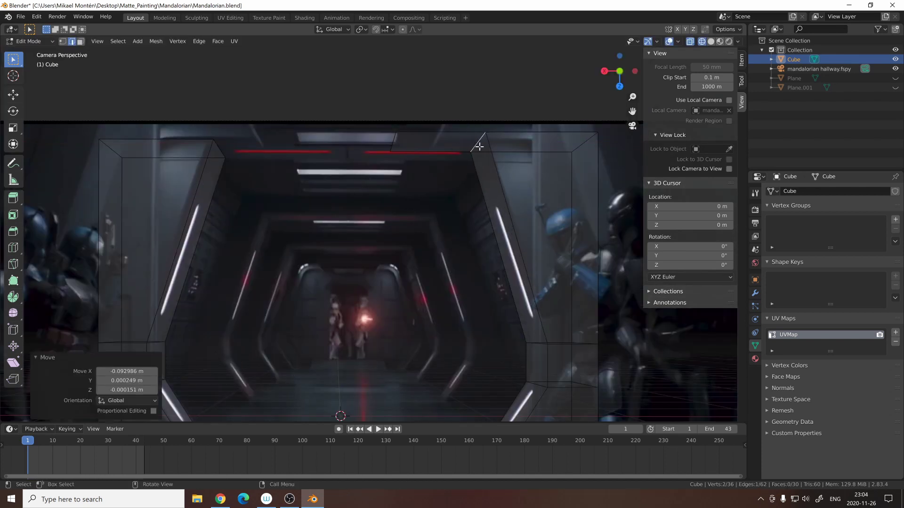
click(537, 364)
key(g)
key(x)
click(499, 358)
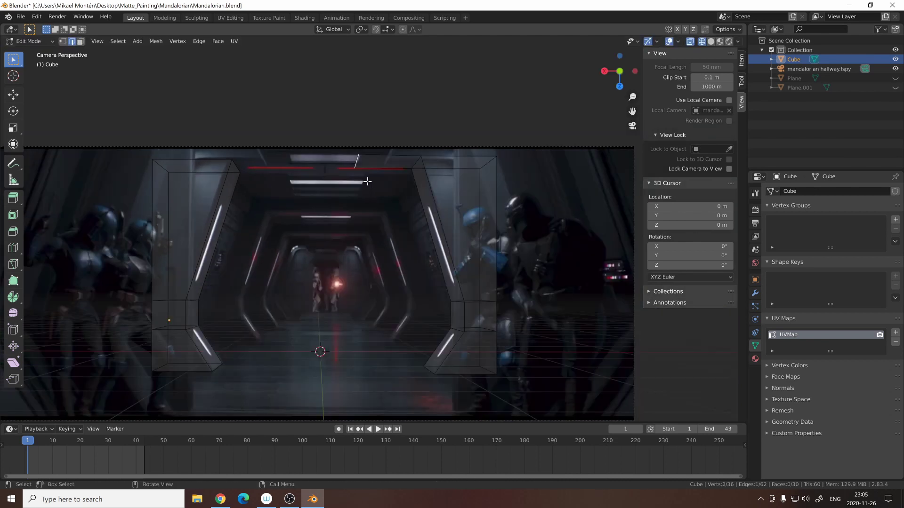
Extrude the arch's three top faces upward about 1.4 m and adjust their height along Z above the image
scroll(349, 199, down, 2)
scroll(210, 154, up, 1)
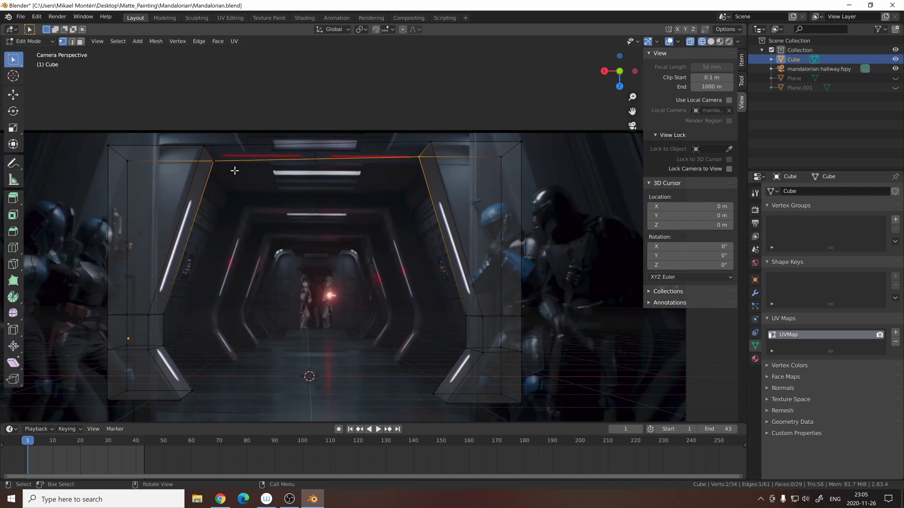
key(3)
middle_drag(407, 168, 447, 119)
key(e)
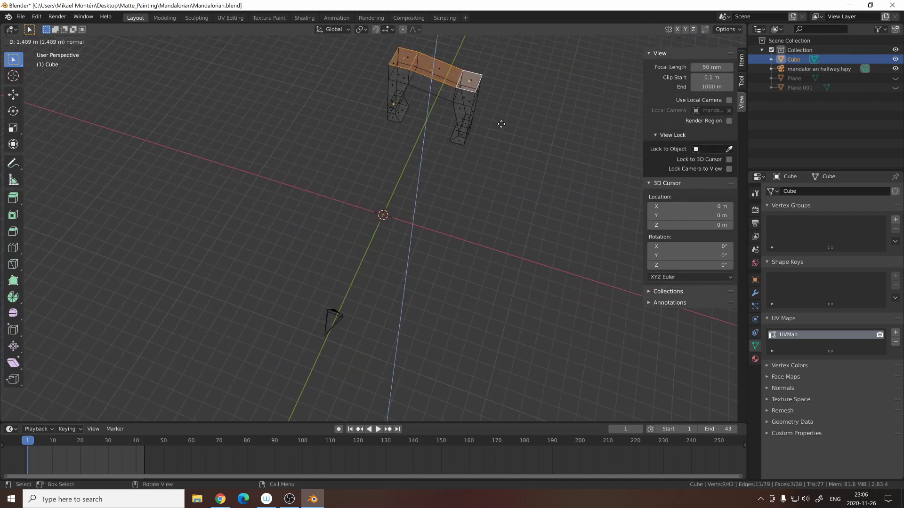
click(471, 80)
key(KP_0)
scroll(396, 156, up, 3)
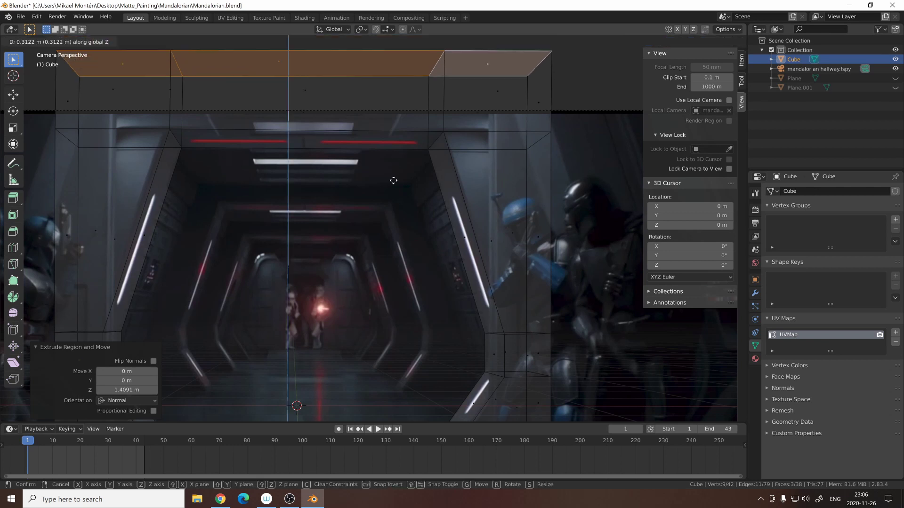
key(alt+a)
scroll(387, 221, down, 3)
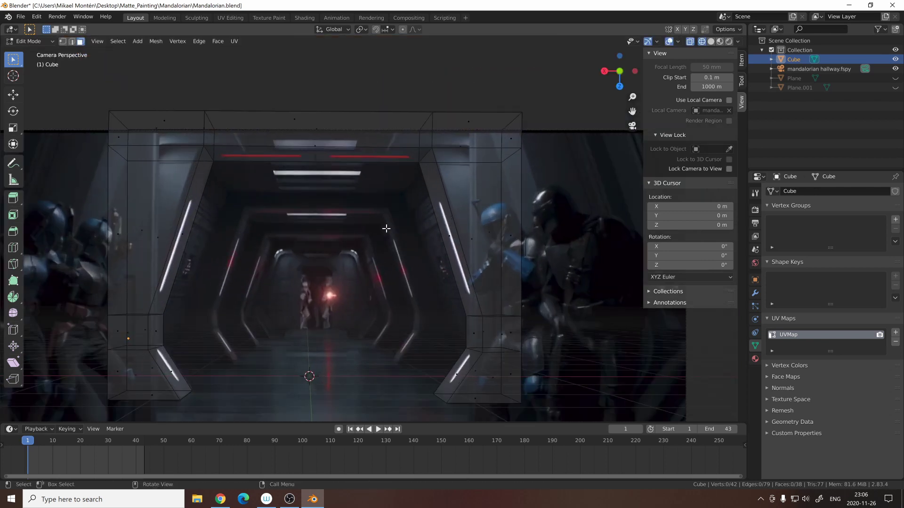
Duplicate the whole arch and move the copy about 12.66 m along Y onto the second arch in the image
key(Tab)
key(shift+d)
key(y)
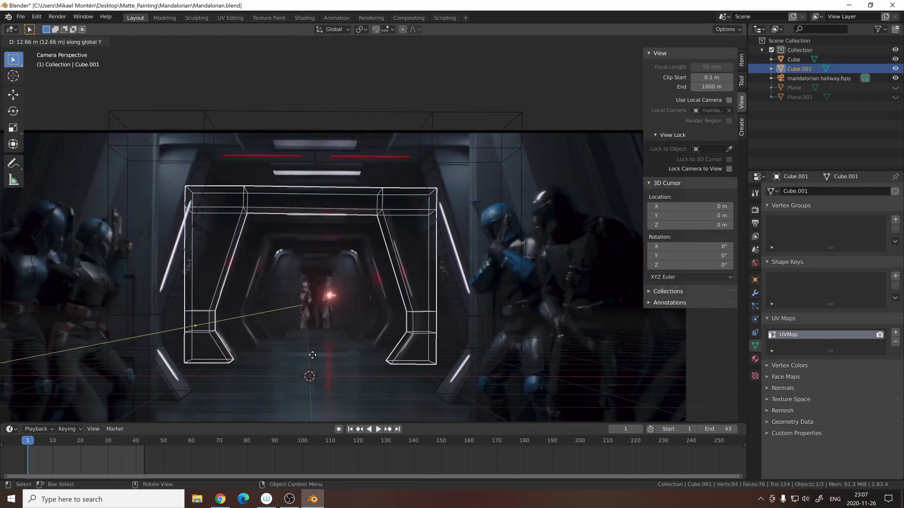
click(312, 355)
Select the second arch's right pillar and shift it along X to match the background image
key(Tab)
scroll(313, 355, up, 3)
drag(313, 80, 434, 367)
key(g)
key(x)
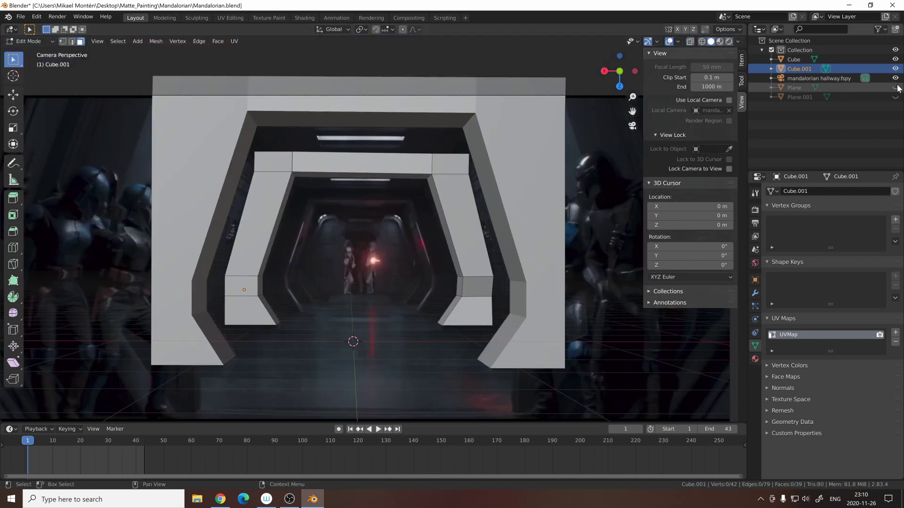
Unhide both corridor planes and scale the two arches together to 0.29
drag(896, 88, 896, 97)
mouse_move(414, 245)
middle_down()
mouse_move(440, 238)
mouse_move(413, 255)
middle_up()
scroll(440, 238, down, 3)
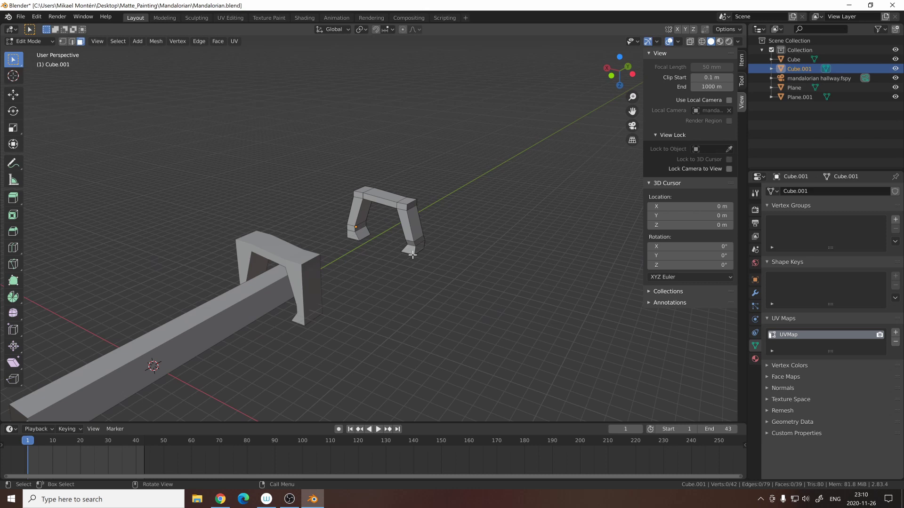
key(Tab)
key(s)
click(393, 268)
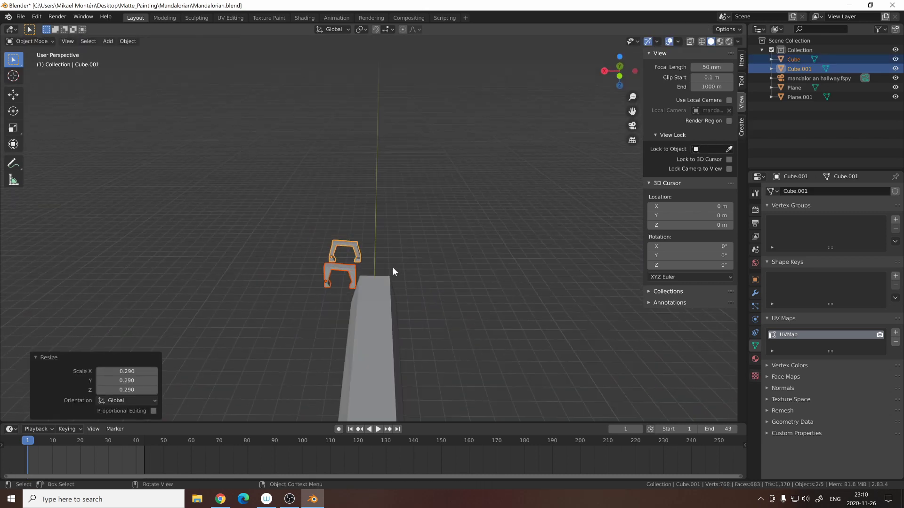
Move both arches about -0.29 m along Z
key(z)
click(431, 277)
key(KP_0)
middle_drag(431, 276, 469, 247)
In wireframe through the camera, shift both arches along negative X and scale them by 1.217
key(z)
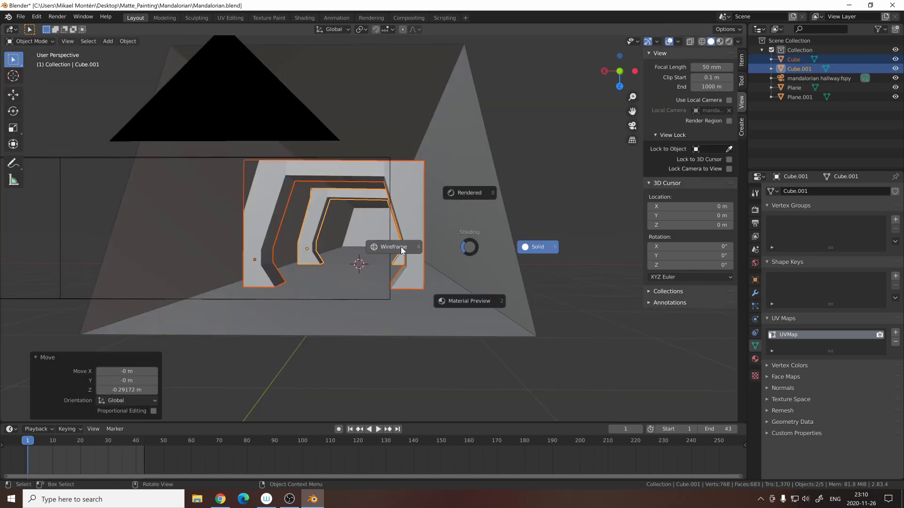
click(402, 250)
key(KP_0)
scroll(370, 217, up, 3)
key(g)
key(x)
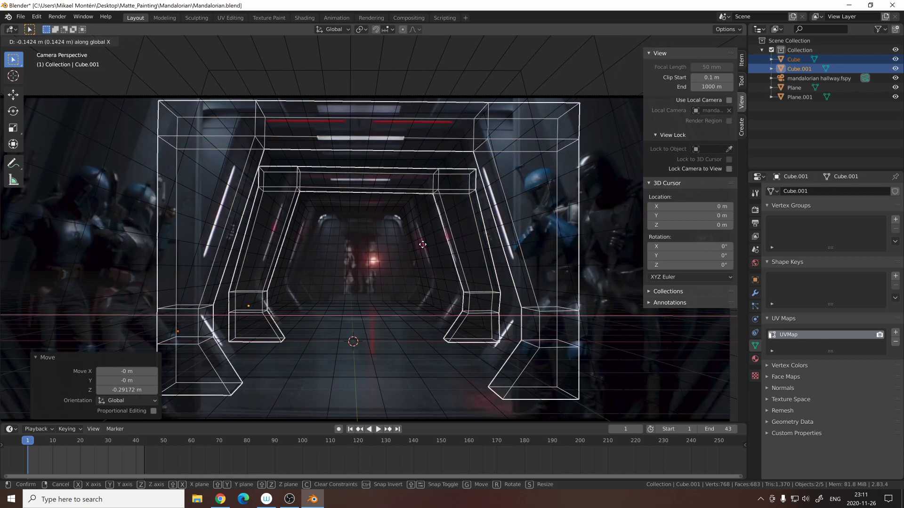
key(s)
click(444, 242)
Inspect both arches in solid shading and move them about 0.039 m along X
scroll(445, 242, down, 3)
key(KP_0)
scroll(448, 241, up, 3)
scroll(487, 238, down, 4)
key(z)
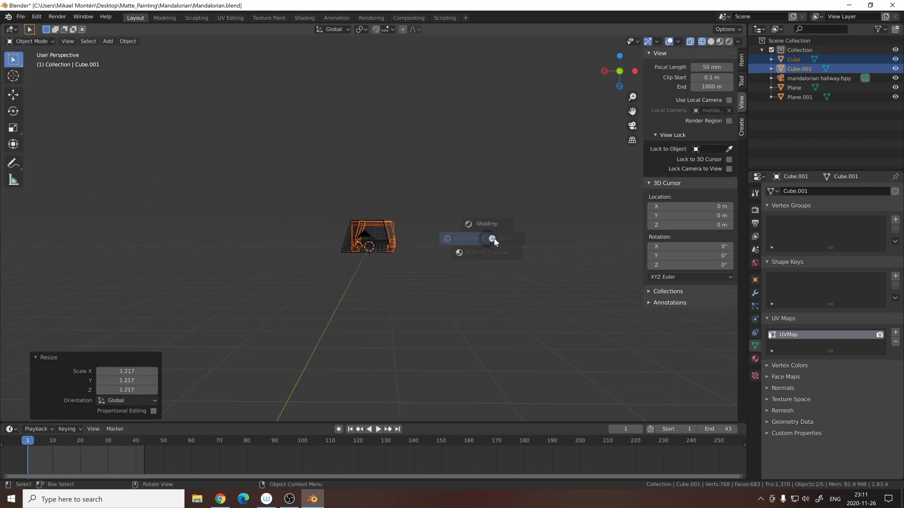
click(493, 239)
scroll(474, 234, up, 4)
key(g)
key(z)
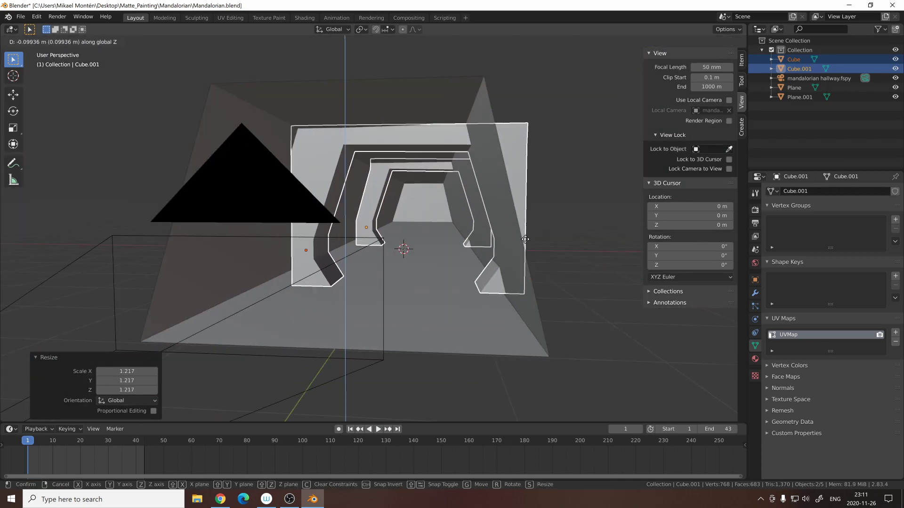
key(x)
key(KP_0)
click(401, 250)
Try moving both arches along Y in wireframe, cancel the move, and undo the last two changes
key(z)
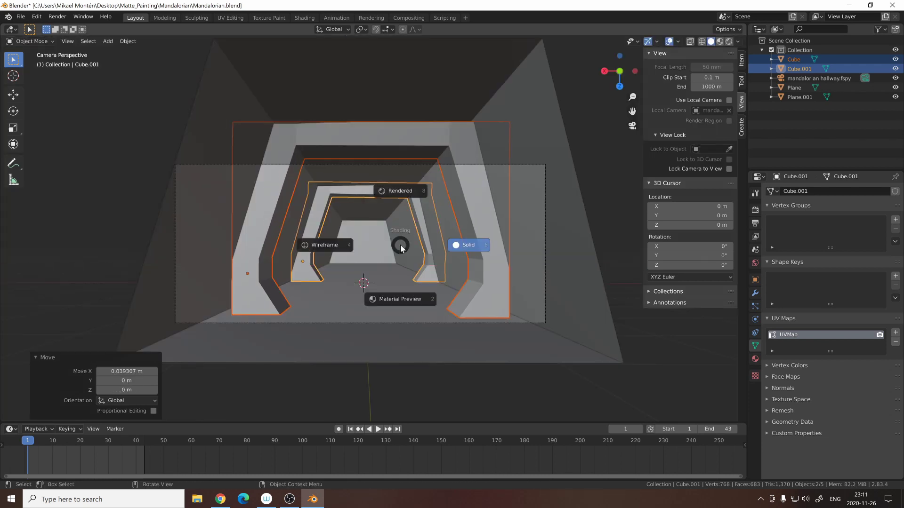
click(325, 245)
scroll(386, 348, up, 2)
key(g)
key(y)
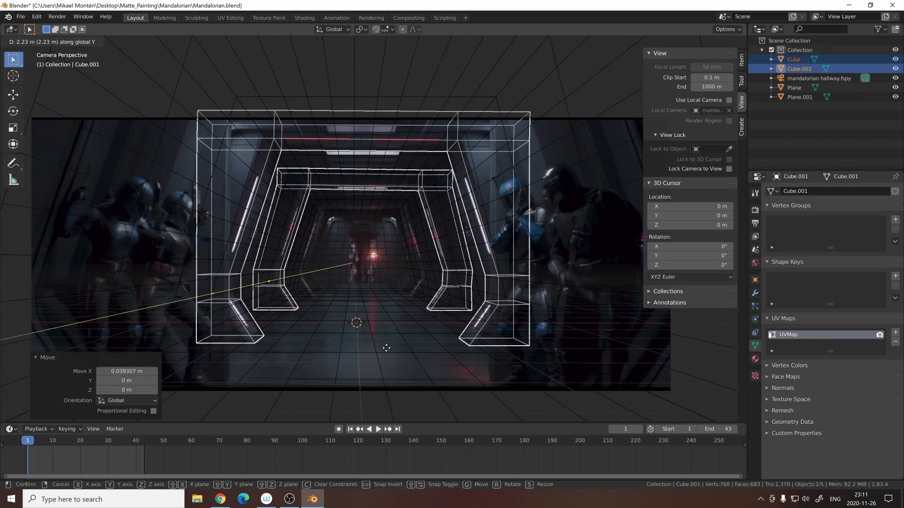
key(Escape)
key(ctrl+z)
key(ctrl+z)
scroll(389, 144, up, 2)
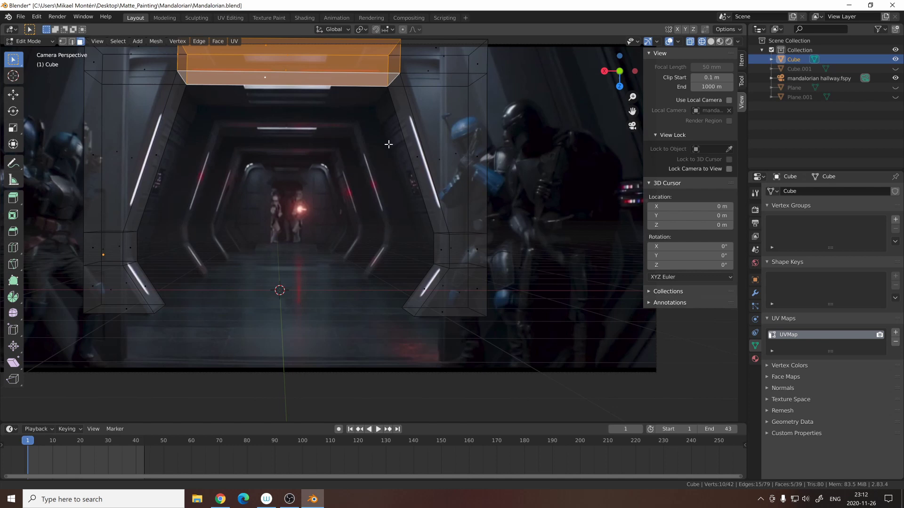
Try moving the front arch's whole top beam along Z, and box-select its lower pillar section
shift+middle_drag(389, 145, 394, 199)
key(ctrl+KP_Add)
key(g)
key(z)
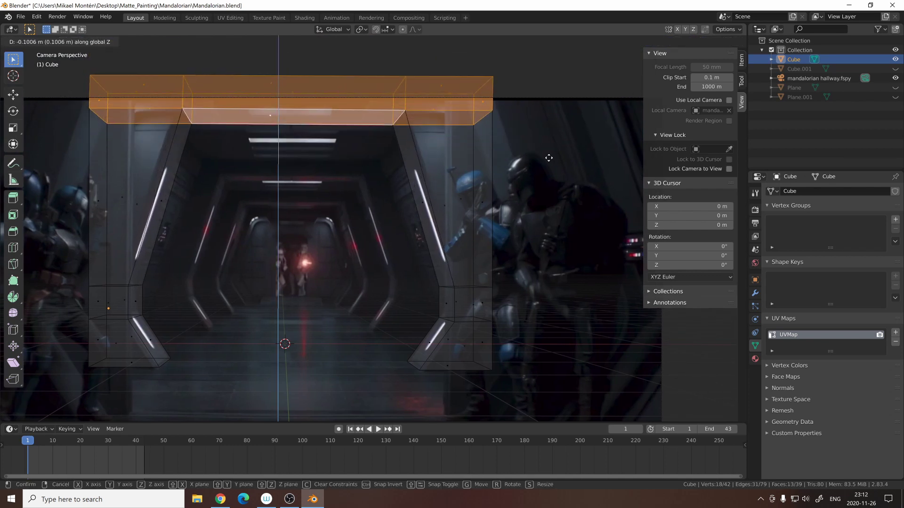
right_click(549, 158)
click(470, 304)
drag(77, 278, 288, 329)
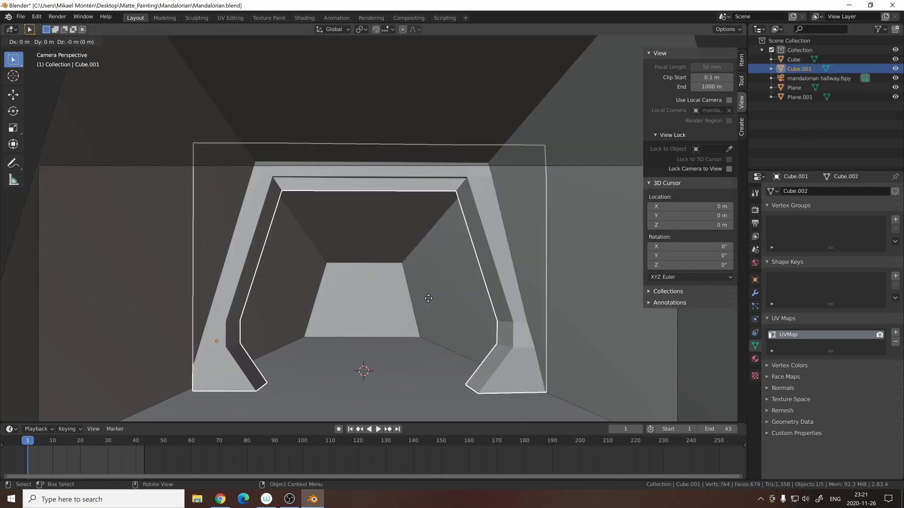
Duplicate the front arch about 6.1 m along Y down the corridor and show it in wireframe
key(y)
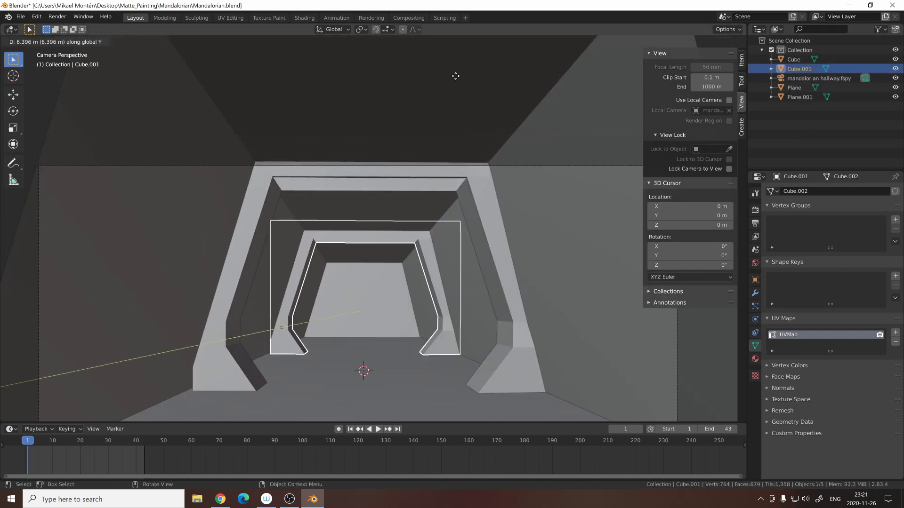
click(464, 280)
key(z)
click(405, 281)
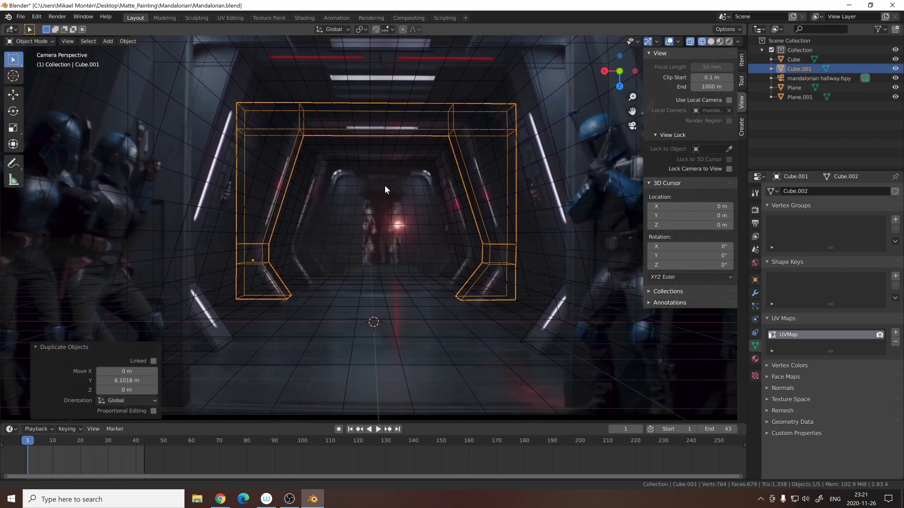
Move the second arch about -0.98 m along Y and select its right pillar in Edit Mode
key(Tab)
key(g)
key(y)
click(490, 213)
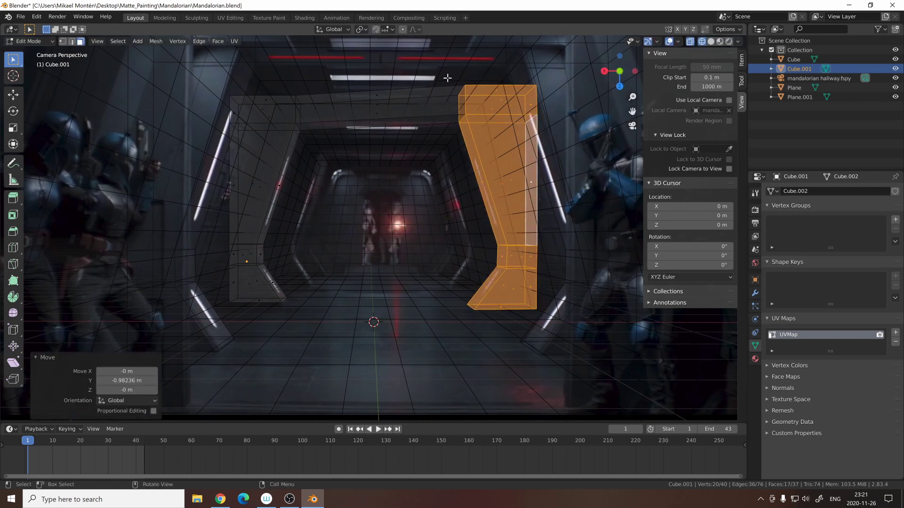
click(527, 113)
key(ctrl+l)
Duplicate the second arch about 4.39 m along Y to make a third arch
key(g)
key(y)
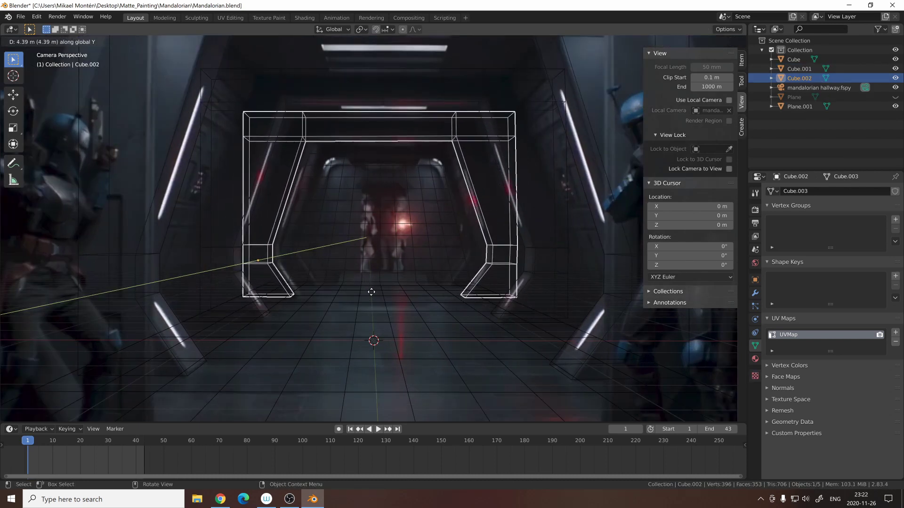
click(380, 257)
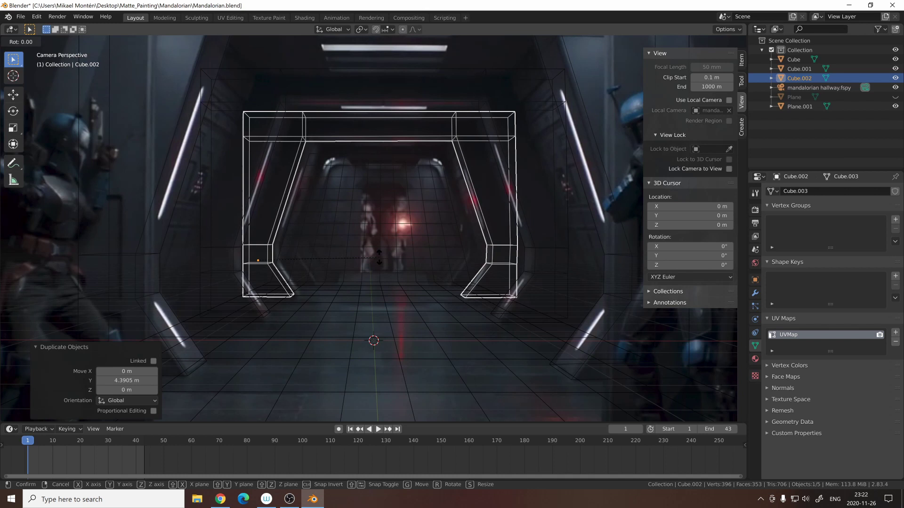
key(Tab)
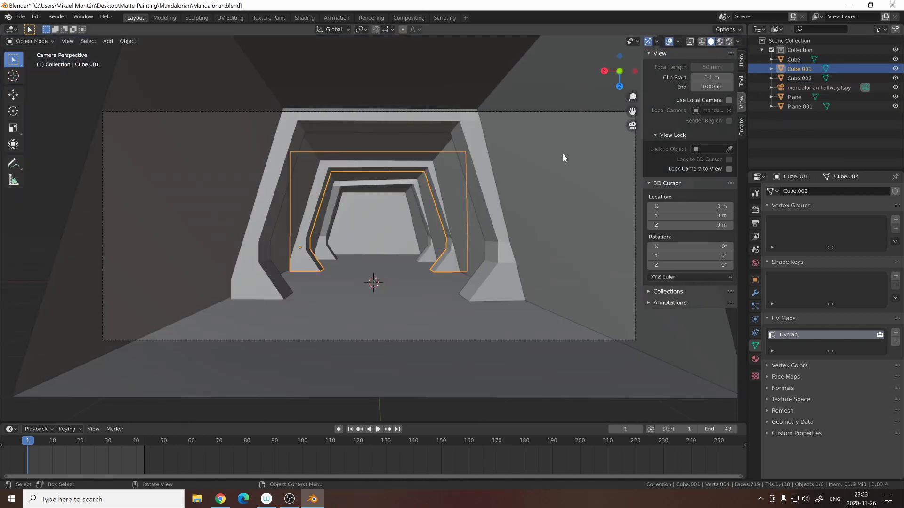
In wireframe, select the third arch's lower right leg and shift it along X to match the background, and return to solid shading
scroll(467, 213, up, 5)
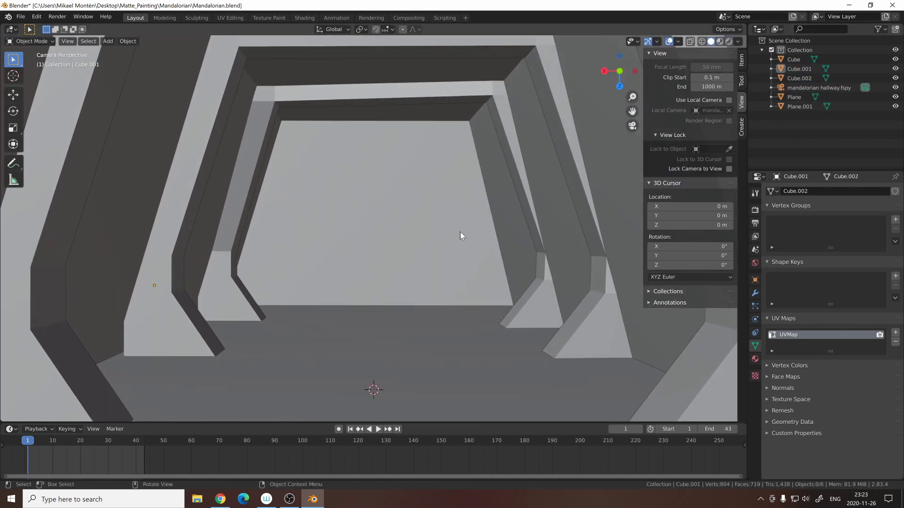
scroll(489, 247, up, 2)
key(shift+z)
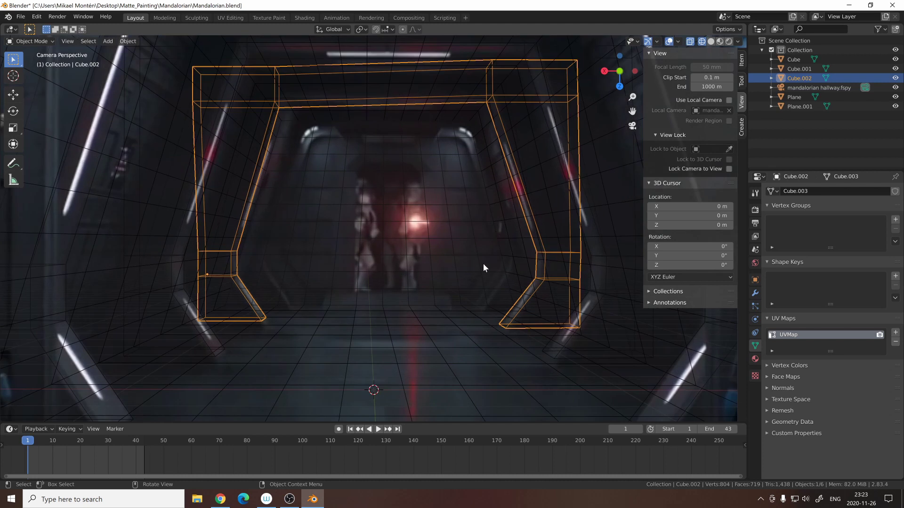
key(Tab)
drag(450, 230, 569, 337)
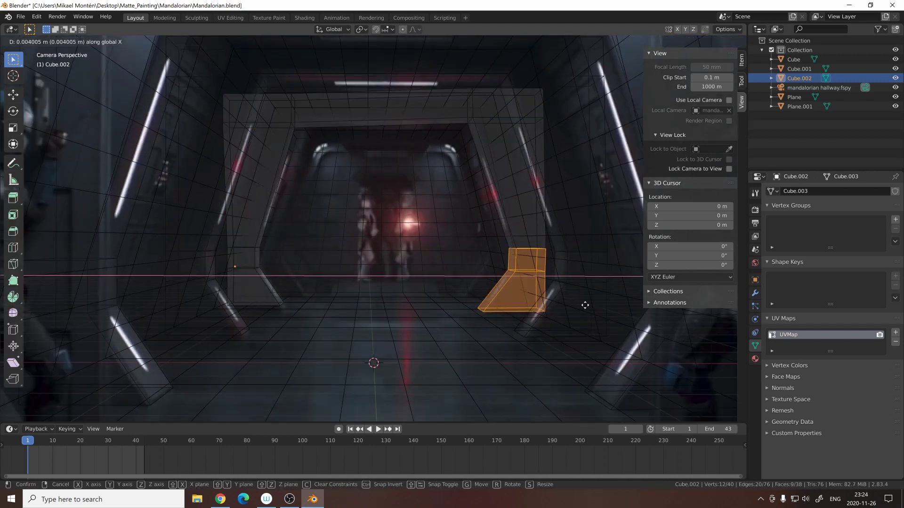
key(ctrl+l)
key(alt+a)
key(z)
click(498, 297)
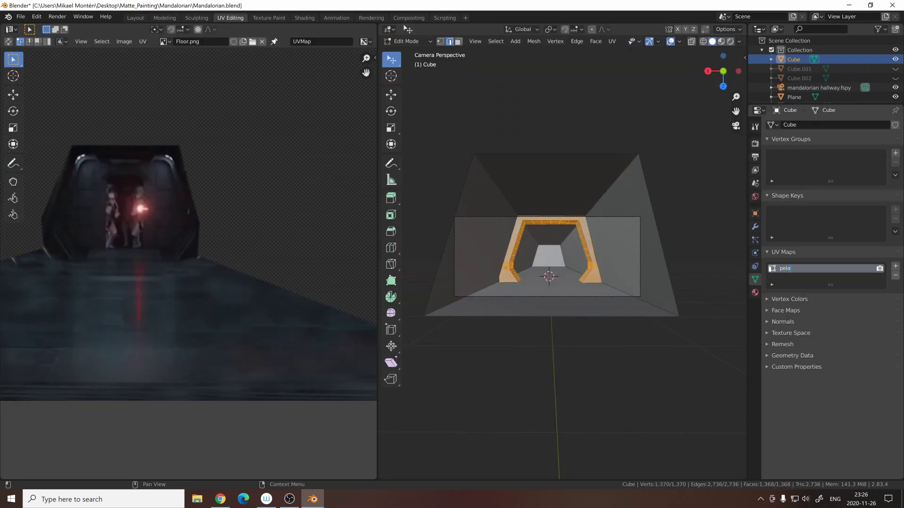
Open pelare 3.png in the UV editor for the front arch
click(252, 41)
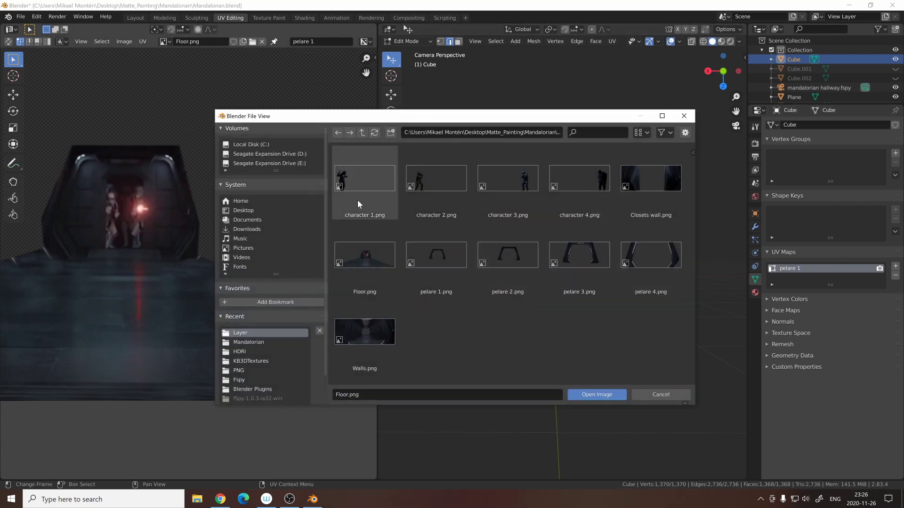
click(579, 256)
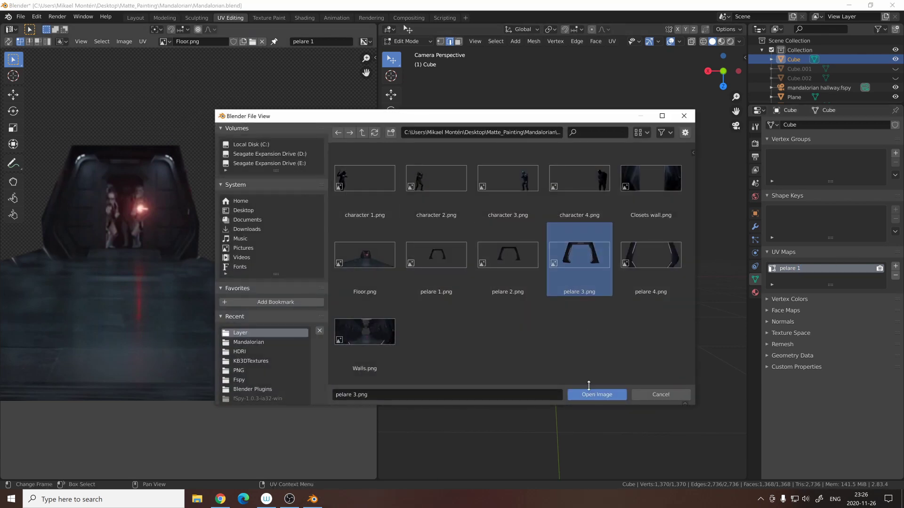
click(594, 395)
scroll(189, 250, down, 5)
scroll(564, 259, up, 2)
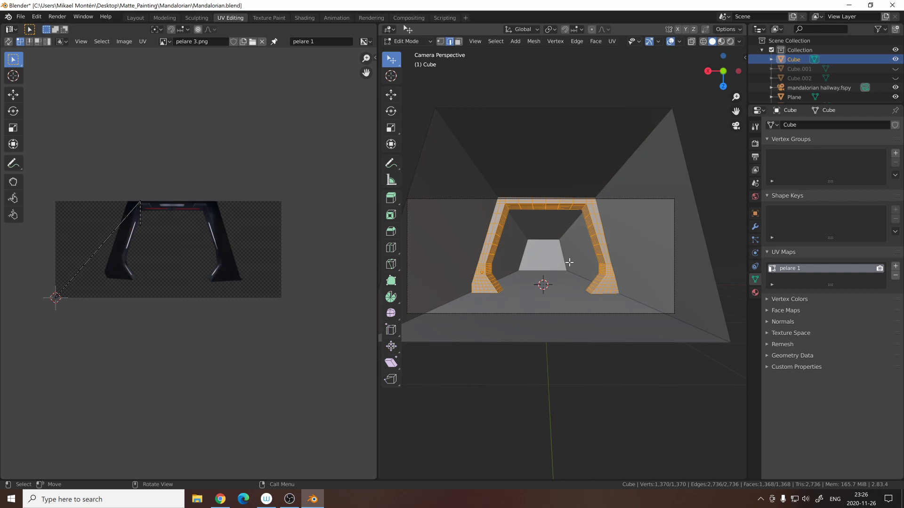
Project the front arch's UVs from the camera view and name its UV map pelare 3
key(u)
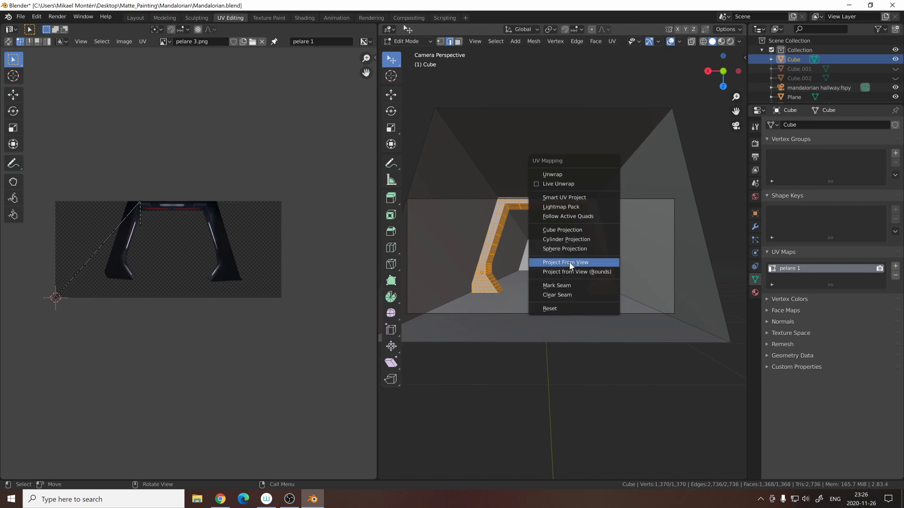
click(569, 262)
scroll(493, 221, up, 2)
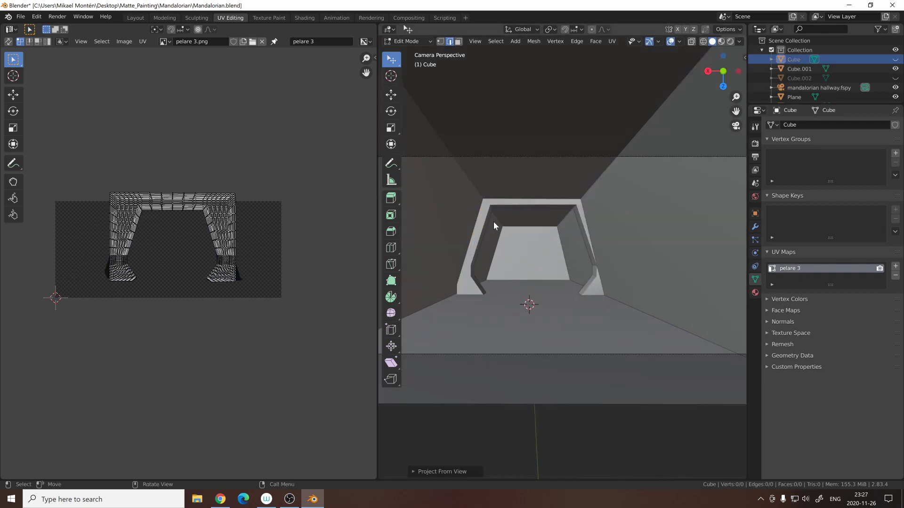
Enter Edit Mode on the second arch, open pelare 2.png in the UV editor, and name its UV map pelare 2
key(Tab)
click(507, 244)
key(Tab)
click(253, 41)
click(506, 248)
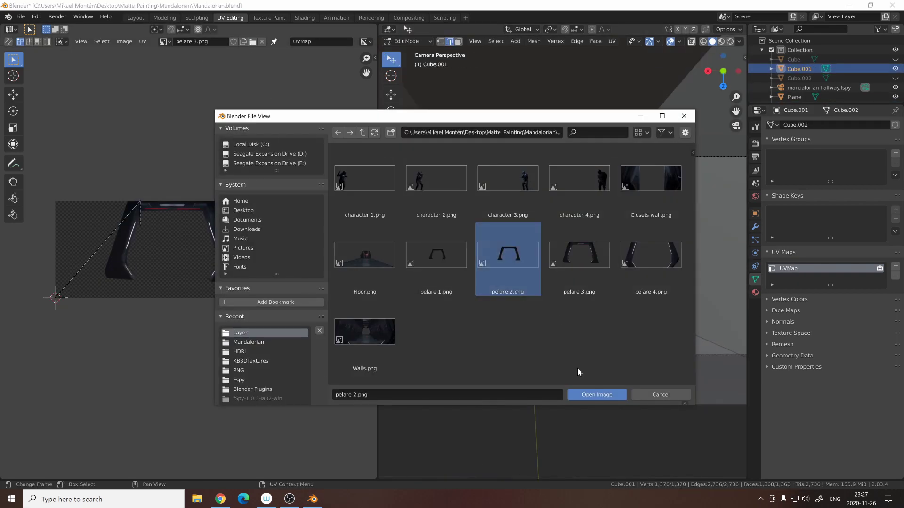
click(594, 394)
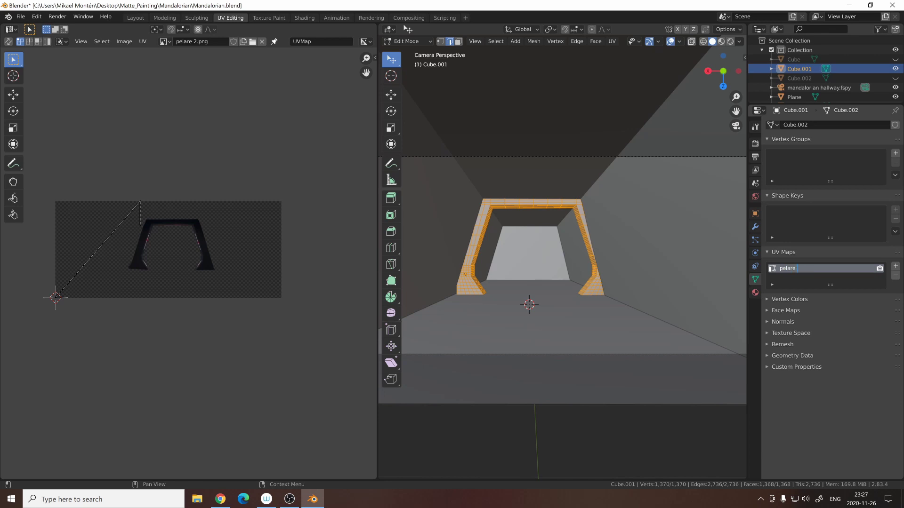
Project the second arch's UVs from the camera view onto pelare 2.png
scroll(589, 254, up, 2)
key(u)
click(565, 243)
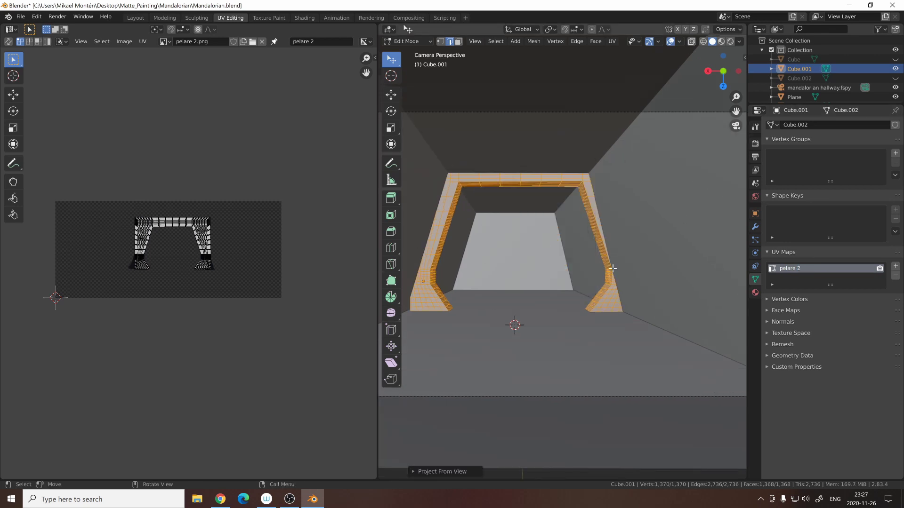
Hide the second arch, unhide the third arch for editing, and name its UV map pelare 1
click(895, 69)
click(895, 78)
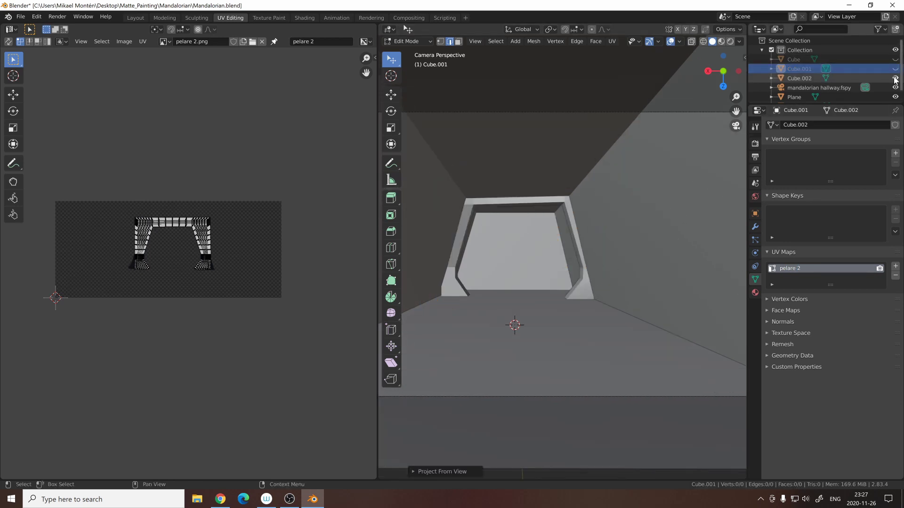
key(Tab)
click(515, 242)
key(Tab)
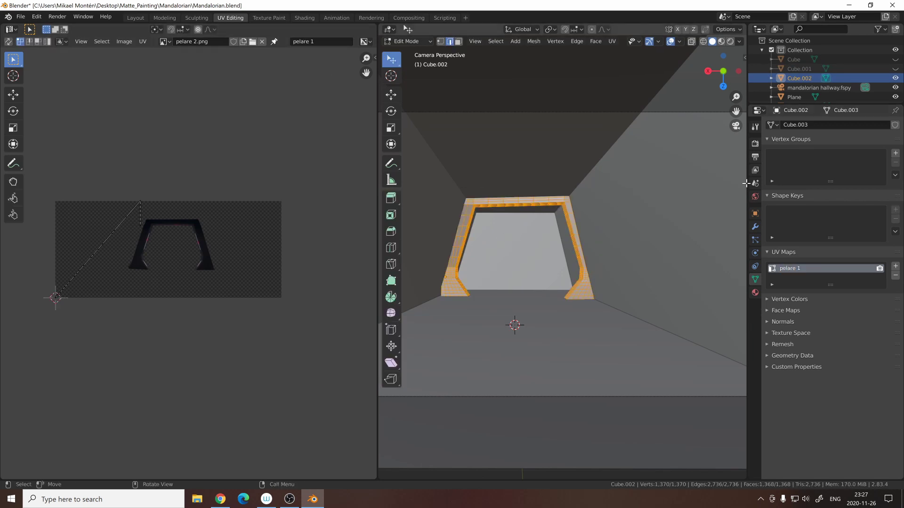
Open pelare 1.png and project the third arch's UVs from the camera view
click(253, 41)
click(440, 259)
click(599, 393)
key(u)
click(521, 250)
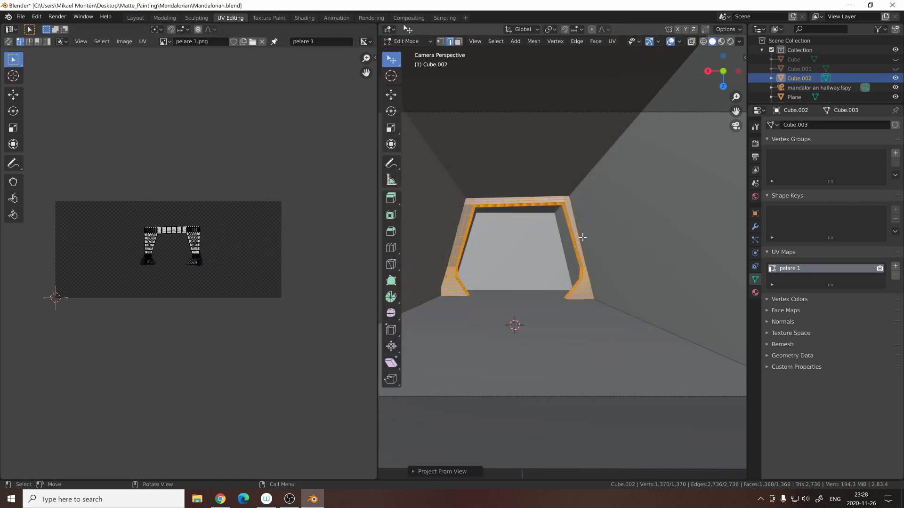
In the Layout workspace, duplicate the front arch about -2.8 m along Y toward the camera
click(135, 18)
middle_drag(390, 238, 467, 221)
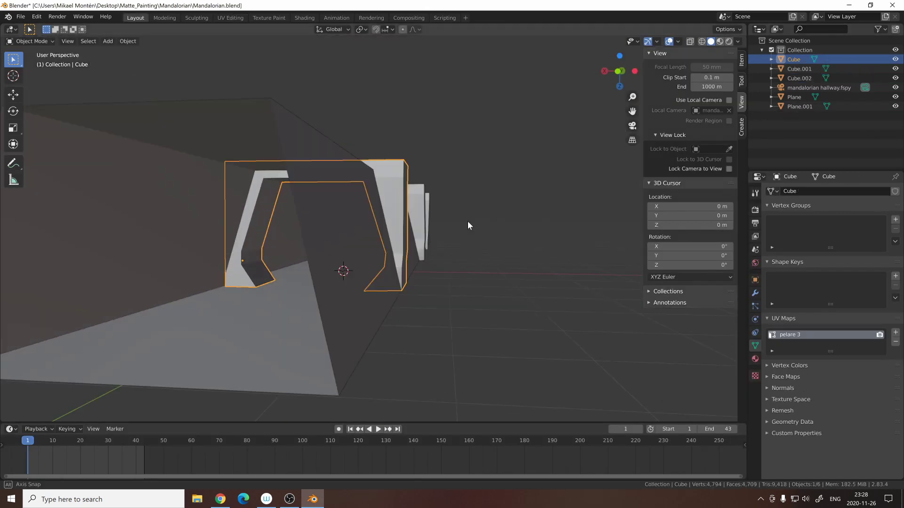
scroll(388, 265, down, 6)
key(shift+d)
click(324, 285)
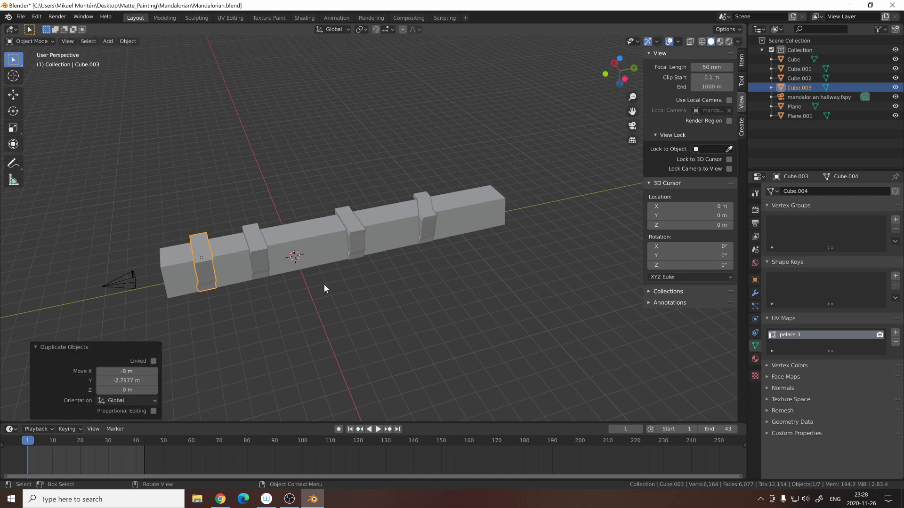
key(KP_0)
In the UV Editing workspace, replace the nearest arch's copied UV map with a new one named pelare 4
click(230, 17)
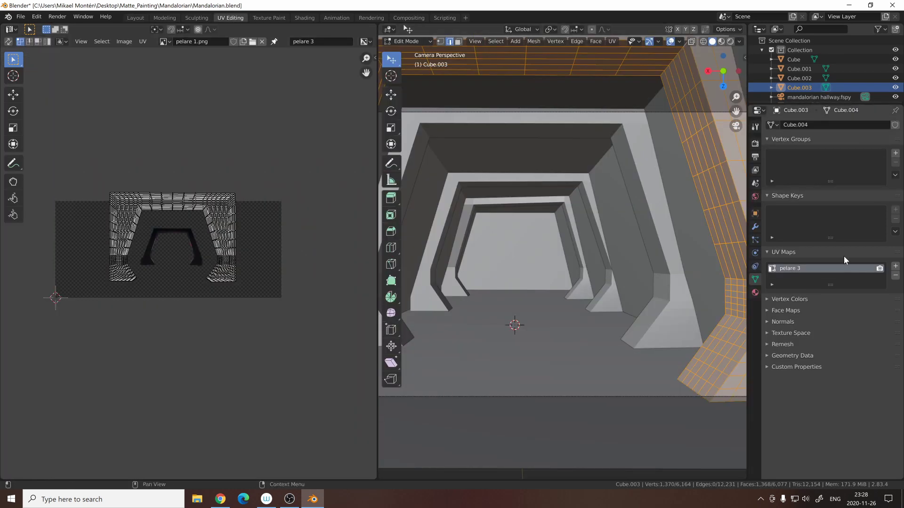
click(661, 231)
click(718, 196)
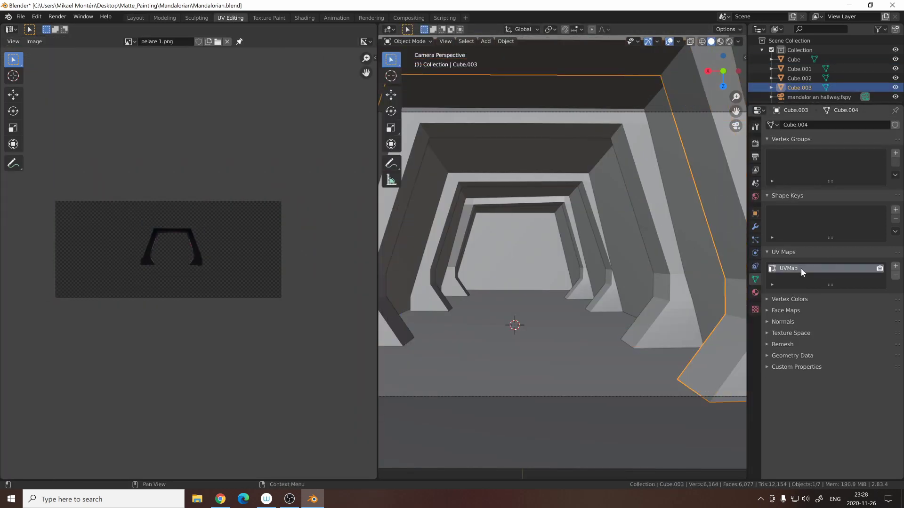
key(Tab)
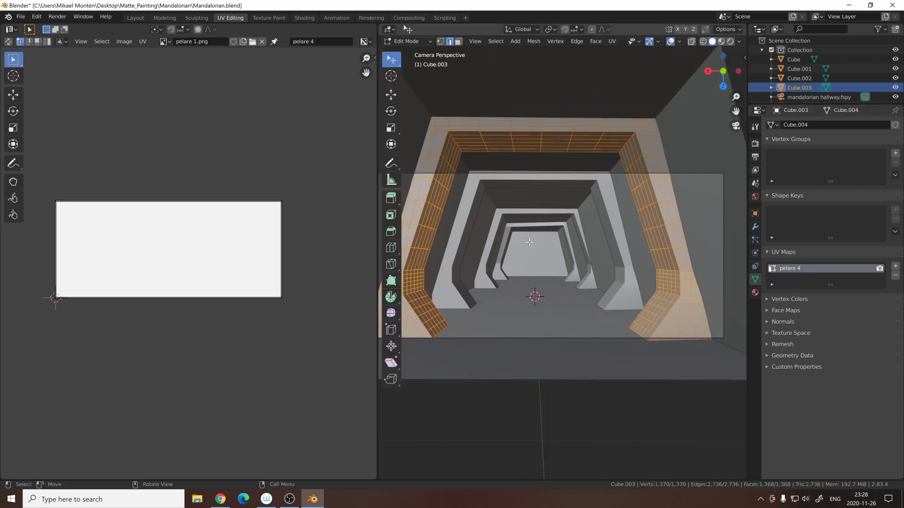
Open pelare 4.png and project the nearest arch's UVs from the camera view
key(alt+o)
click(651, 259)
click(596, 398)
key(u)
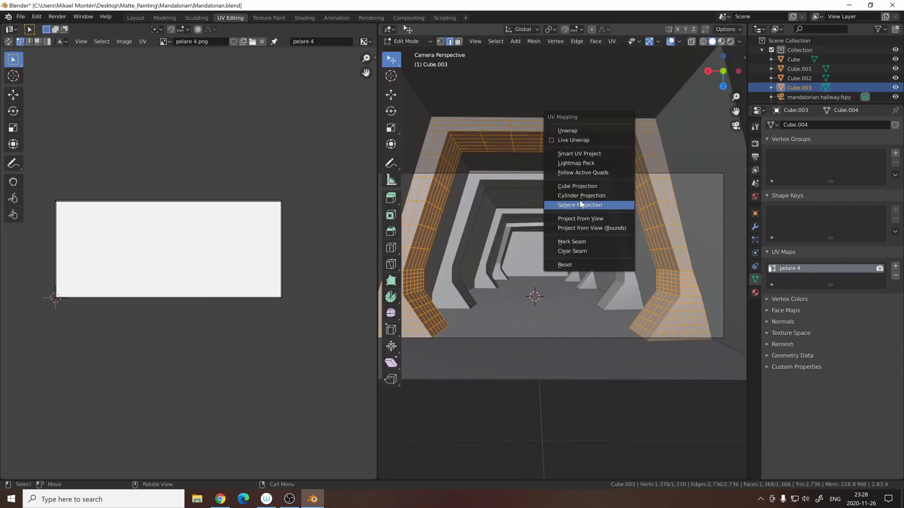
click(580, 231)
scroll(178, 278, up, 4)
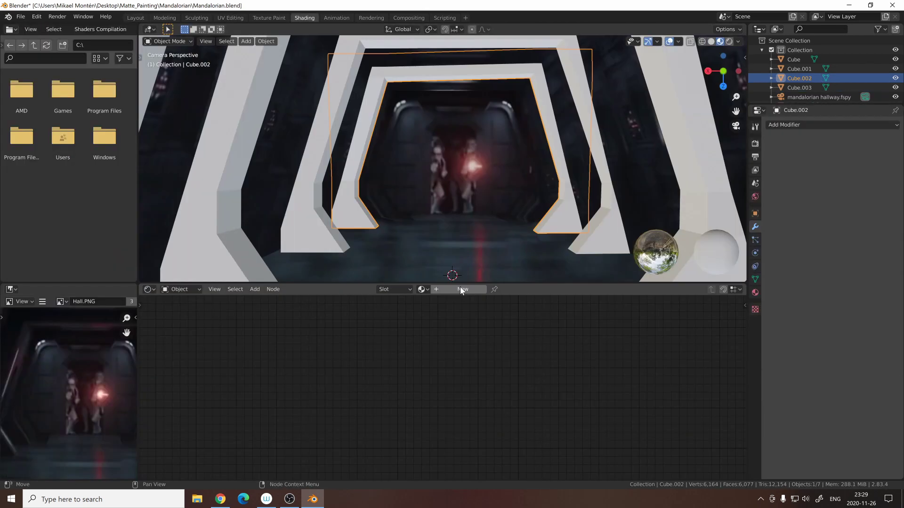
Create a material named pelare 1 for the farthest arch and replace its Principled BSDF with an Image Texture node
click(462, 289)
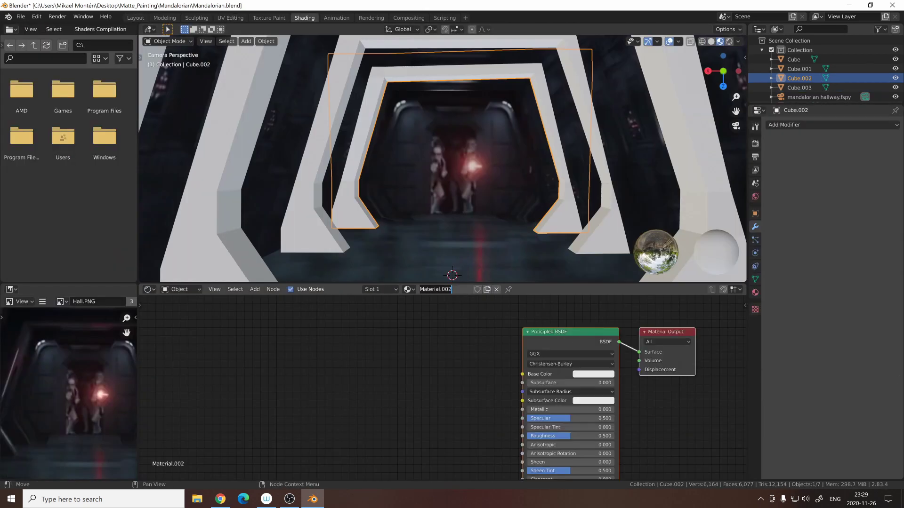
key(x)
key(shift+a)
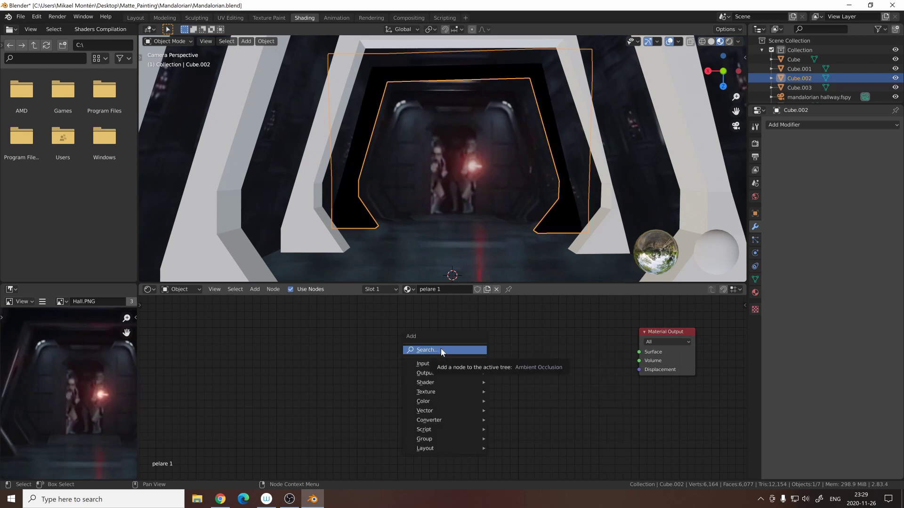
click(430, 325)
key(Return)
click(509, 332)
Add a UV Map node linked to the texture's vector input, link the color to the material surface, and choose pelare 1.png
key(shift+a)
click(463, 349)
text(uv)
key(Return)
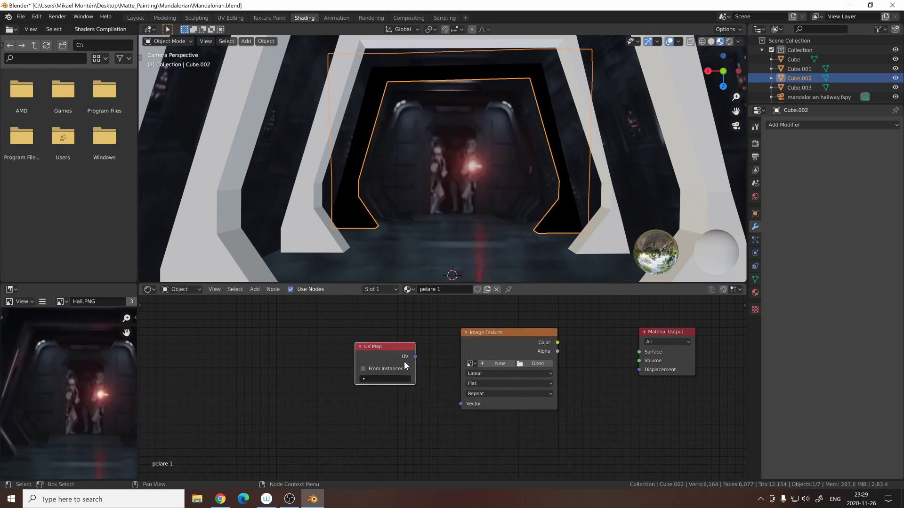
drag(623, 345, 639, 353)
click(470, 364)
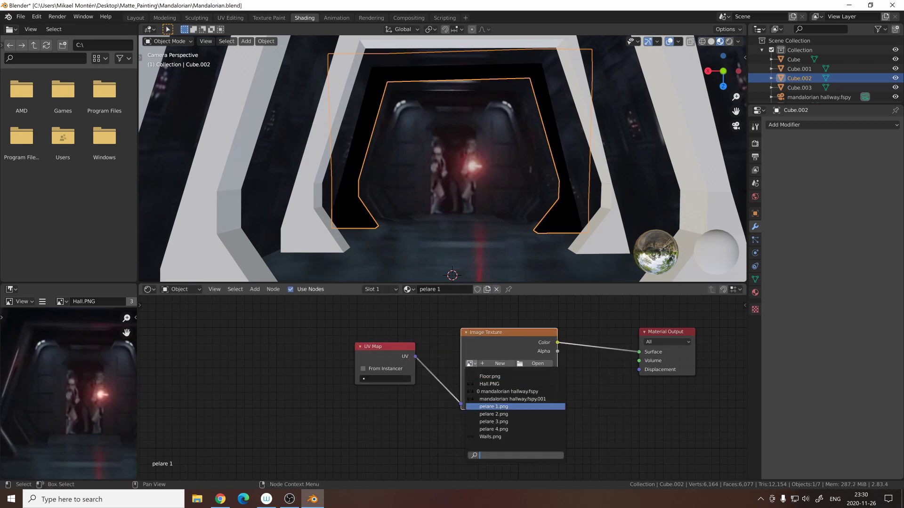
click(494, 407)
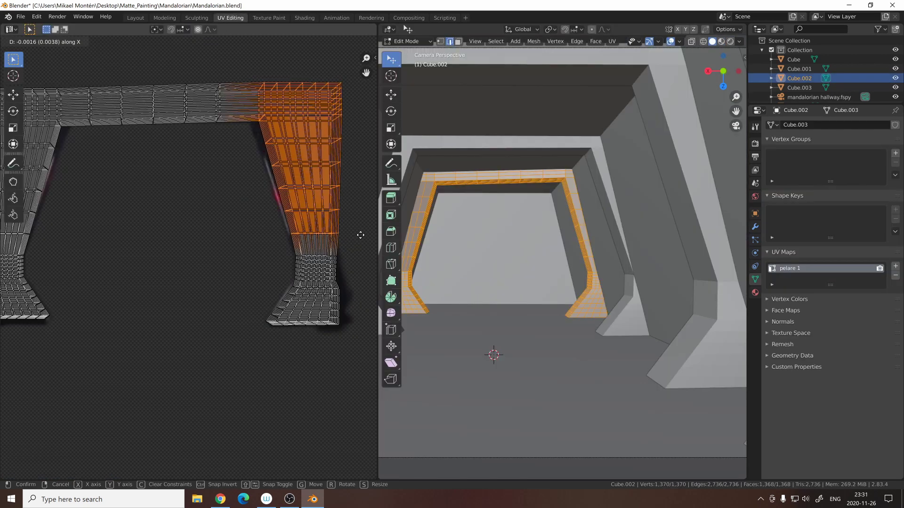
In the UV Editing workspace, shift the farthest arch's right column UVs section by section to fit the pelare 1 image
click(360, 235)
drag(243, 76, 349, 154)
key(g)
click(345, 158)
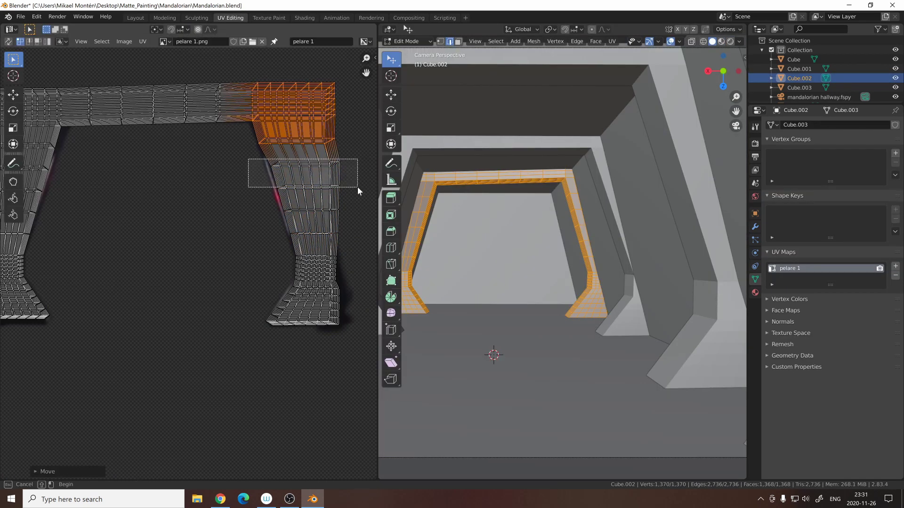
drag(357, 187, 357, 188)
key(g)
click(356, 196)
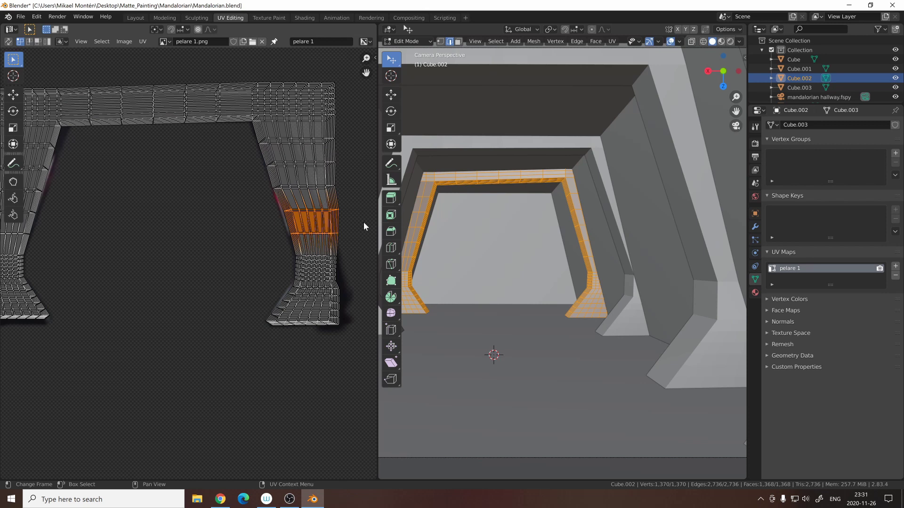
key(g)
click(366, 226)
Select the UV row across the left column of the farthest arch and move it to fit the pelare 1 image
middle_drag(191, 219, 318, 261)
drag(92, 103, 242, 250)
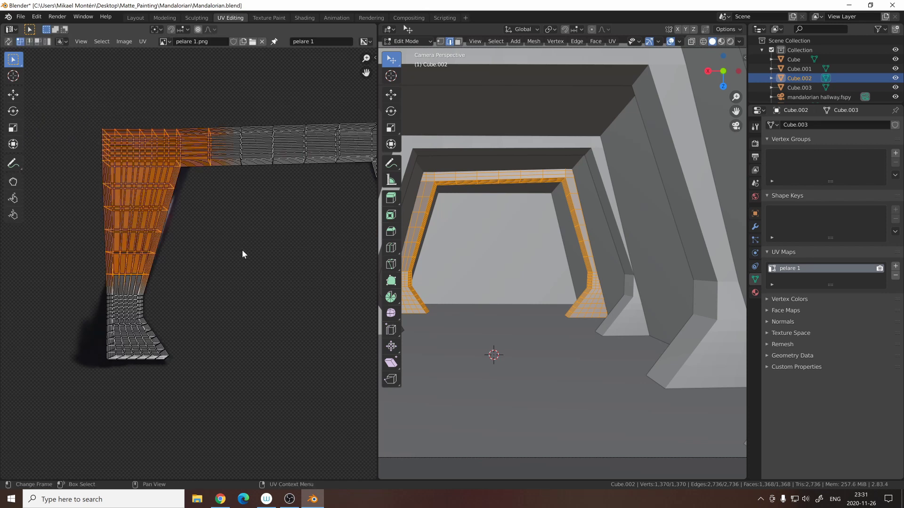
key(g)
right_click(242, 250)
alt+click(132, 275)
key(g)
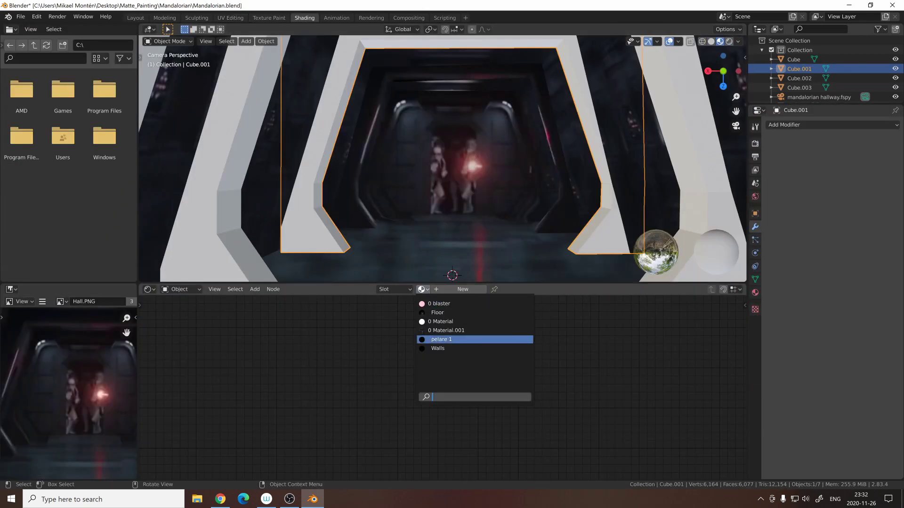
In the Shading workspace, give the next two arches their own pillar material copies, pelare 2 and pelare 3, with matching UV maps and images
click(441, 339)
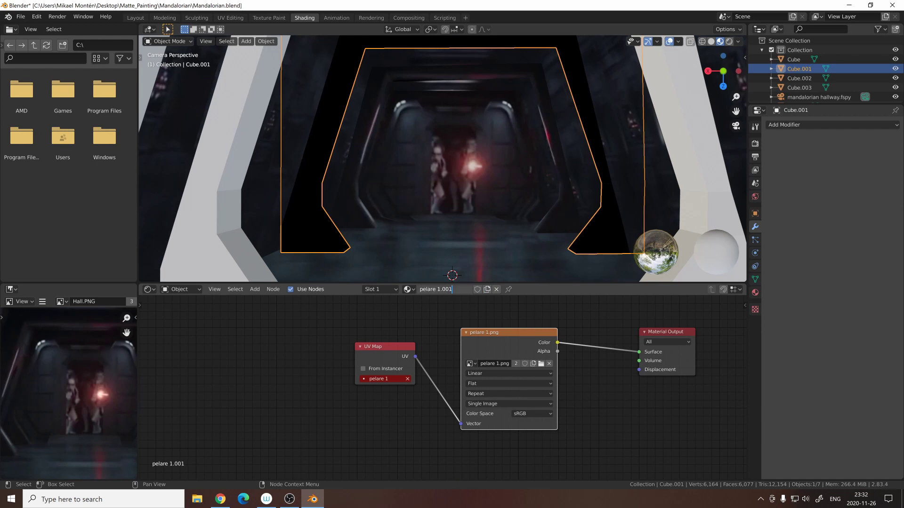
click(532, 414)
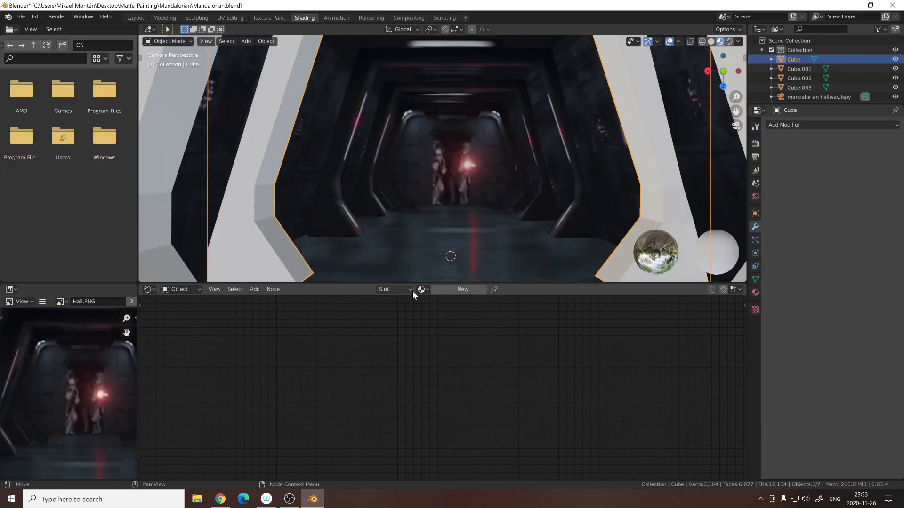
click(422, 289)
click(456, 347)
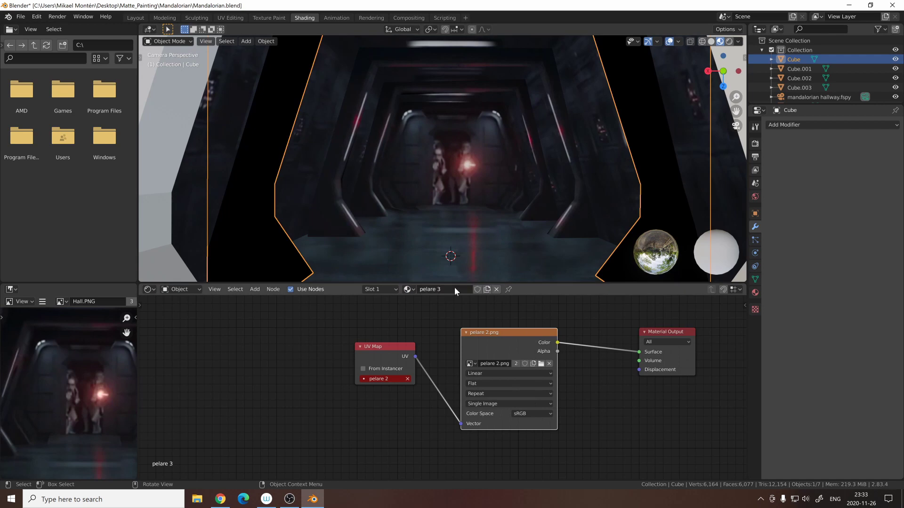
click(405, 391)
click(470, 363)
click(499, 405)
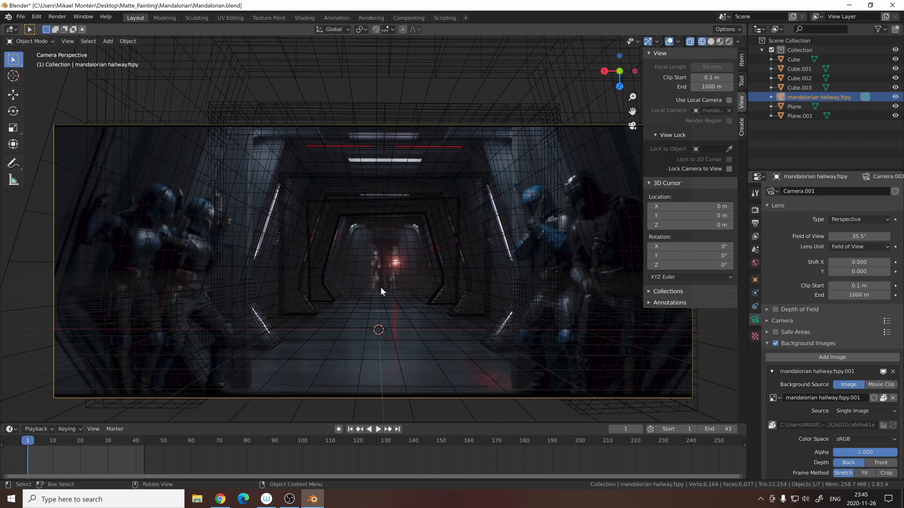
key(shift+a)
click(452, 294)
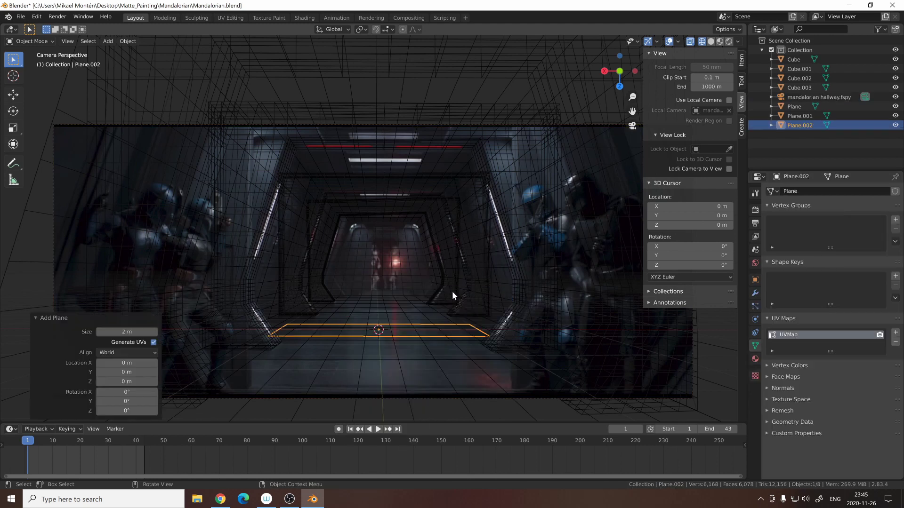
key(Delete)
Add a 2 m cube at the world origin and move it about 4.46 m along Y
key(shift+a)
click(453, 294)
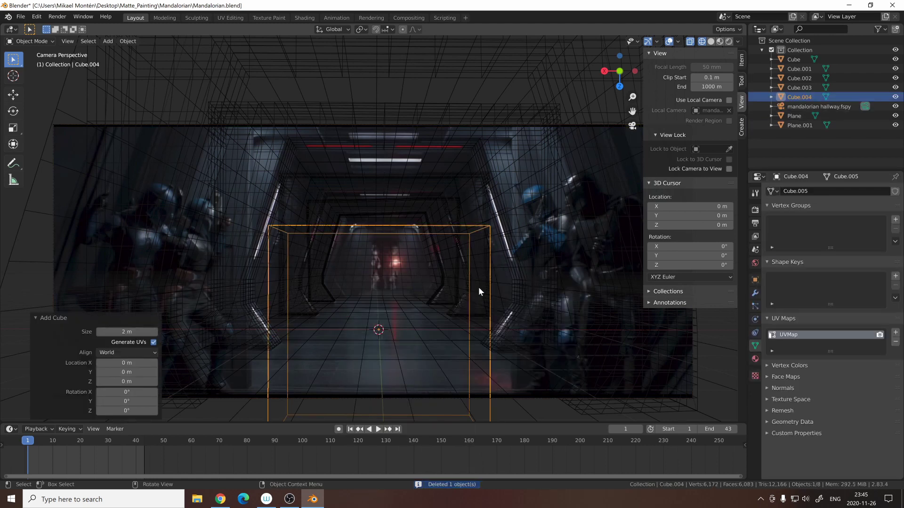
key(g)
key(y)
click(460, 392)
Move the cube about 0.73 m along X and fine-tune its Y position to line up with the near doorway's left edge
key(g)
key(x)
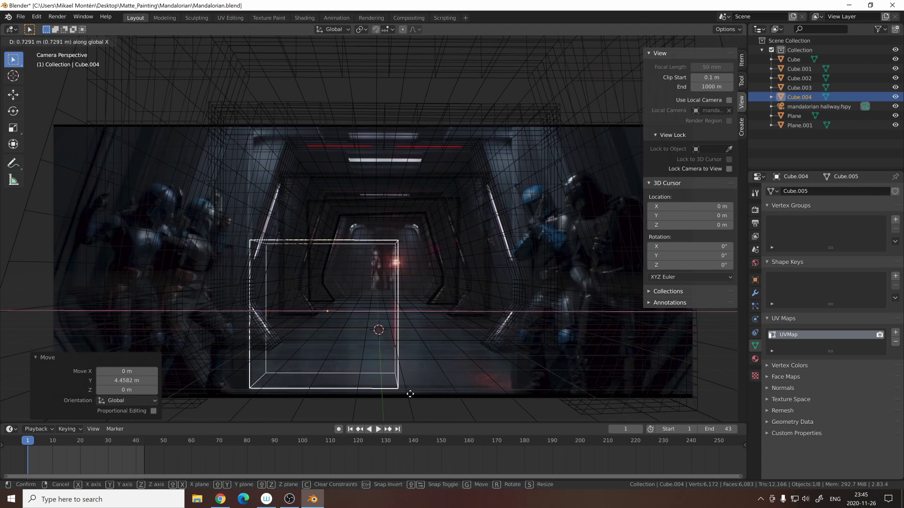
click(410, 394)
scroll(394, 335, up, 3)
key(g)
key(y)
click(411, 262)
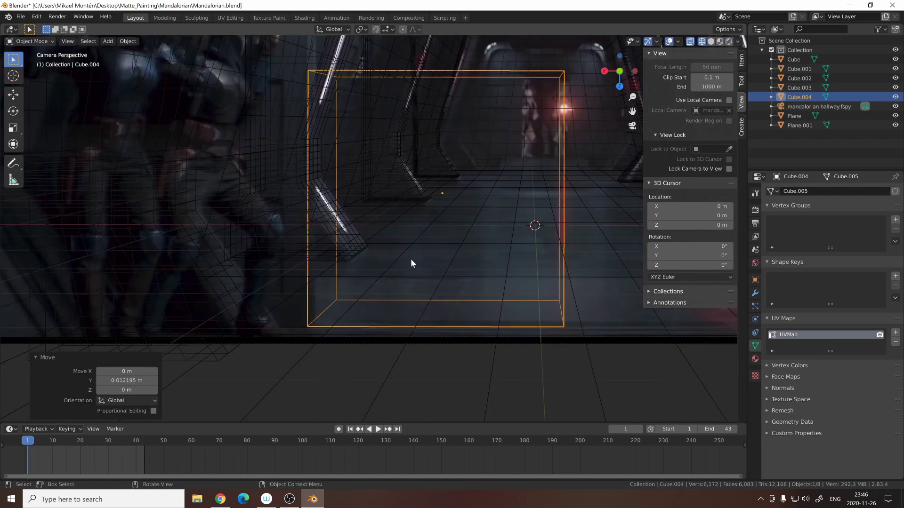
key(g)
key(y)
click(417, 241)
Hide the other meshes and delete the cube's faces except the narrow one along the doorway's left edge
key(Tab)
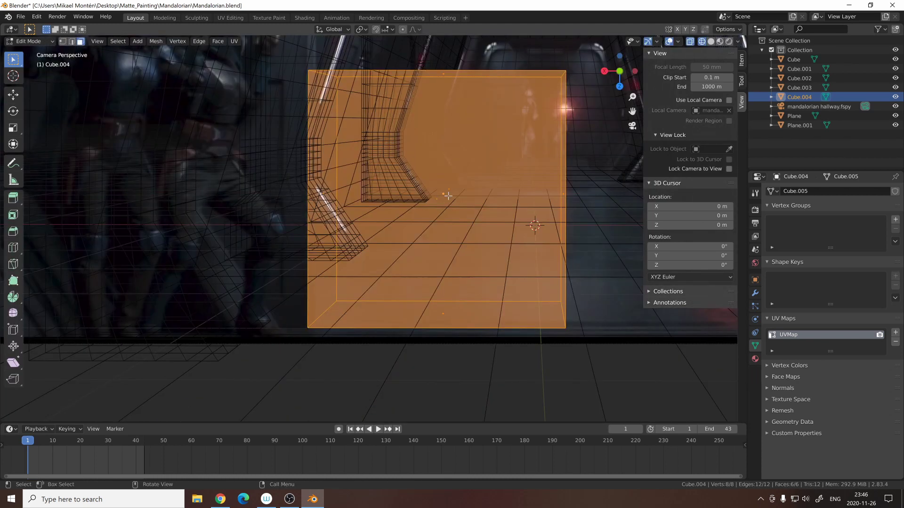
scroll(416, 240, down, 2)
shift+middle_drag(359, 191, 278, 235)
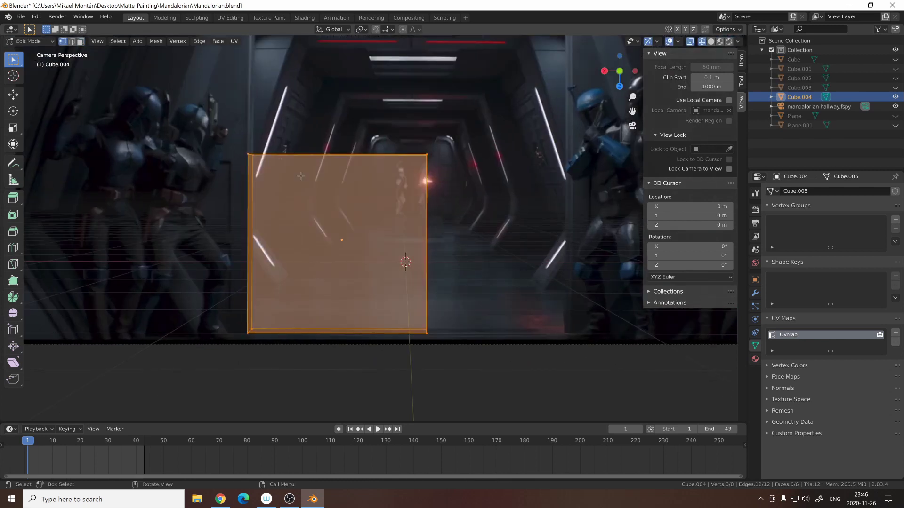
key(x)
click(438, 225)
key(Tab)
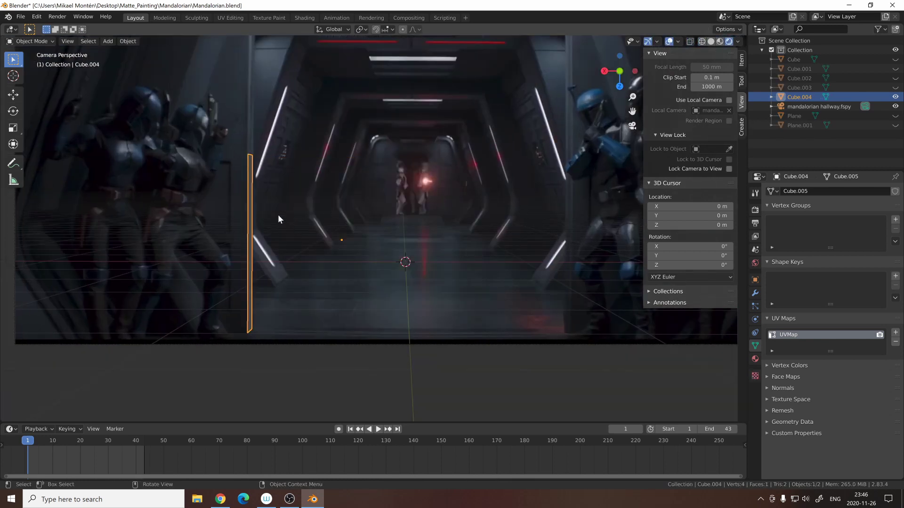
Move the top edge of the remaining face about -1.74 m along Z, above the doorway
key(Tab)
key(g)
key(z)
key(Return)
scroll(376, 191, down, 2)
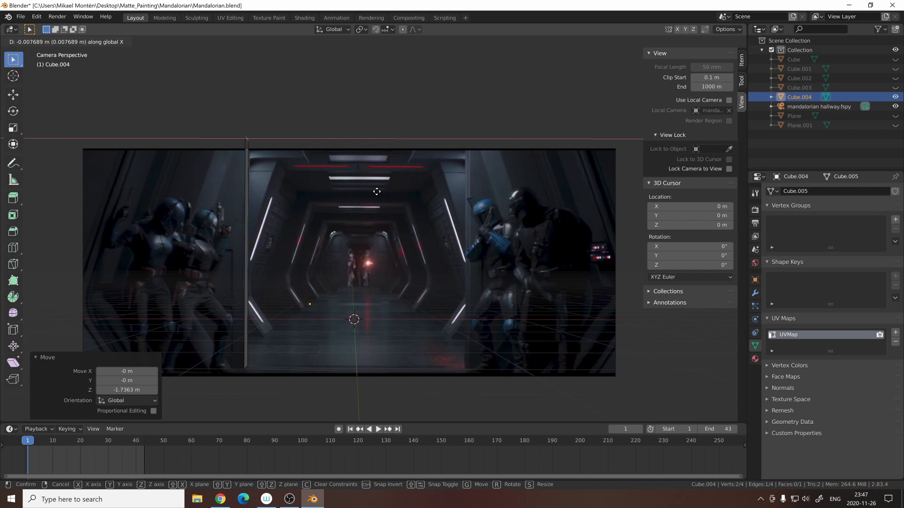
Nudge the top edge along X, extrude it about -3.56 m across the doorway, and extrude the right end down to the floor
click(378, 192)
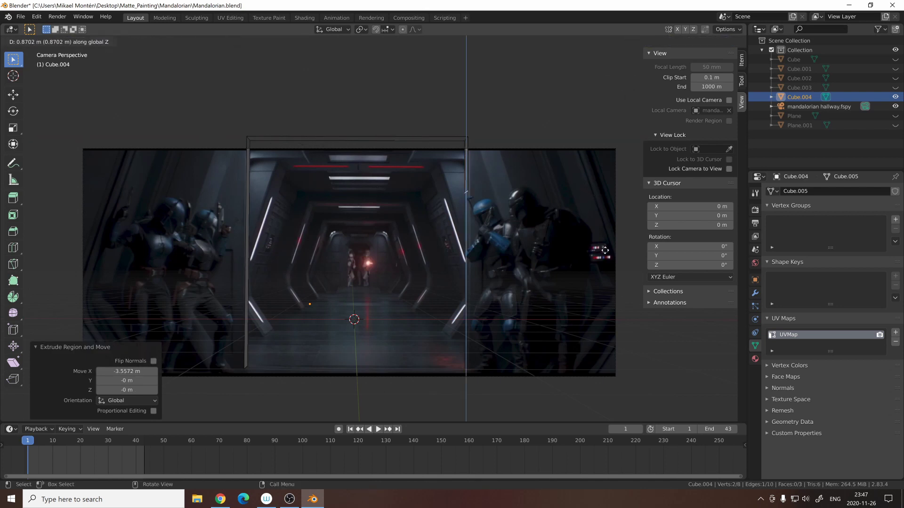
click(631, 415)
scroll(483, 122, up, 5)
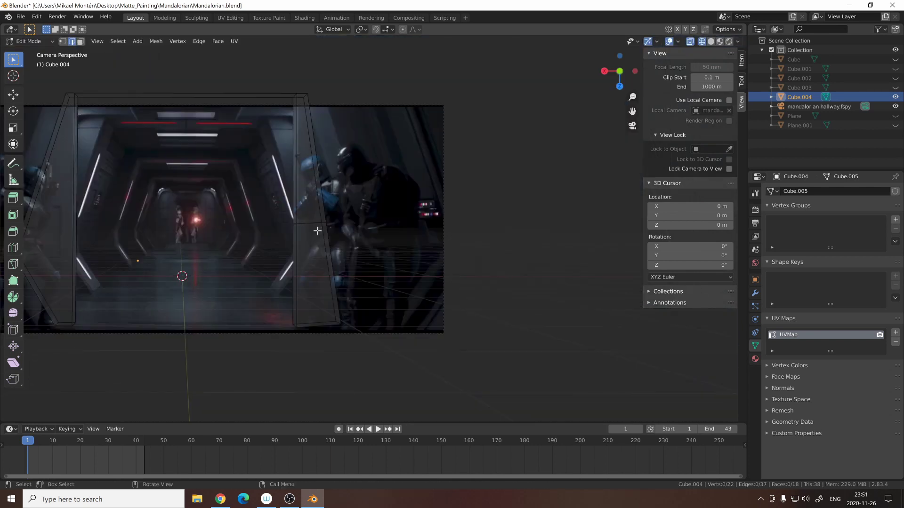
Move the middle of the right wall panel's outer edge outward along X to angle the panel
scroll(318, 230, up, 2)
click(316, 224)
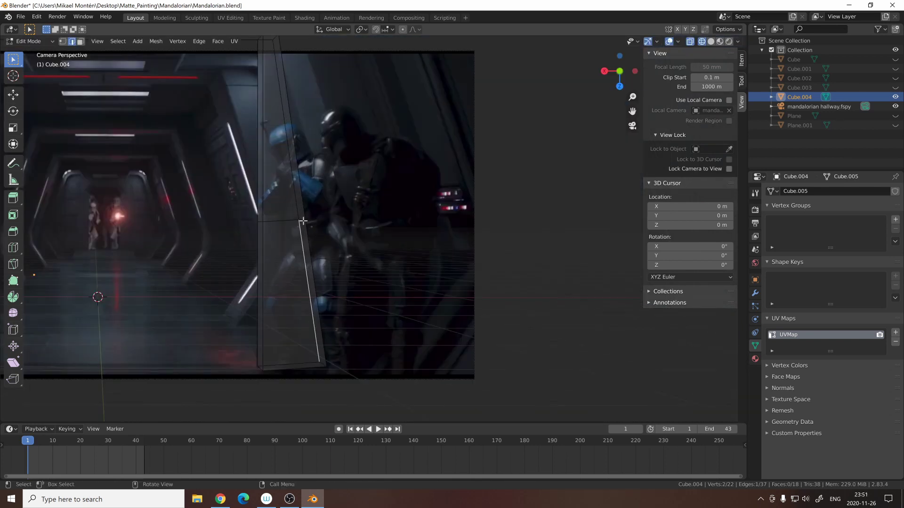
key(KP_0)
key(KP_0)
key(g)
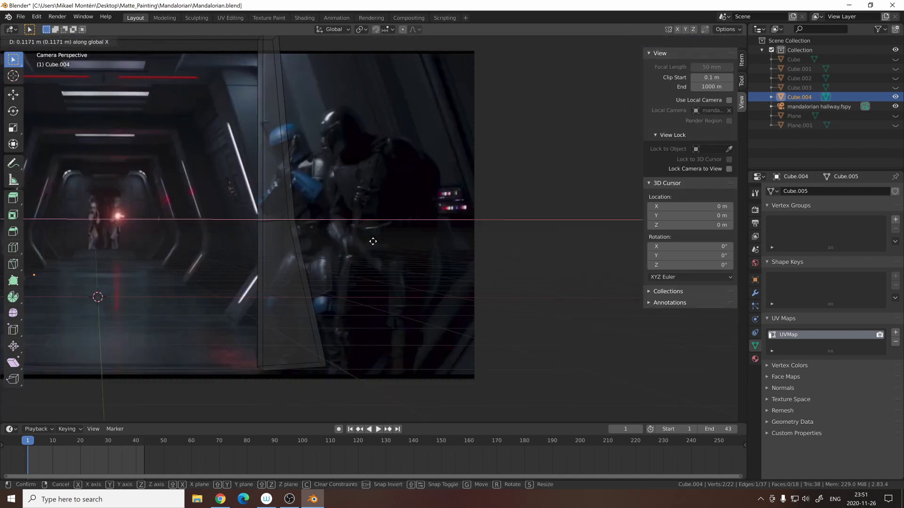
click(332, 222)
click(324, 367)
Extrude the frame's whole outer edge loop along Y toward the camera to form the near walls and ceiling
scroll(325, 367, down, 3)
alt+click(438, 264)
key(e)
key(y)
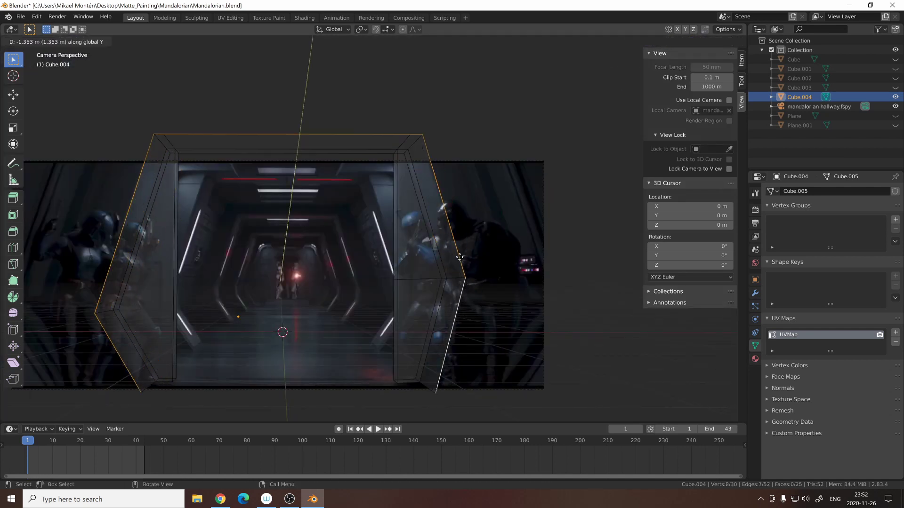
click(426, 281)
Move the left wall's middle crease edge outward, away from the doorway
scroll(425, 281, down, 2)
click(187, 206)
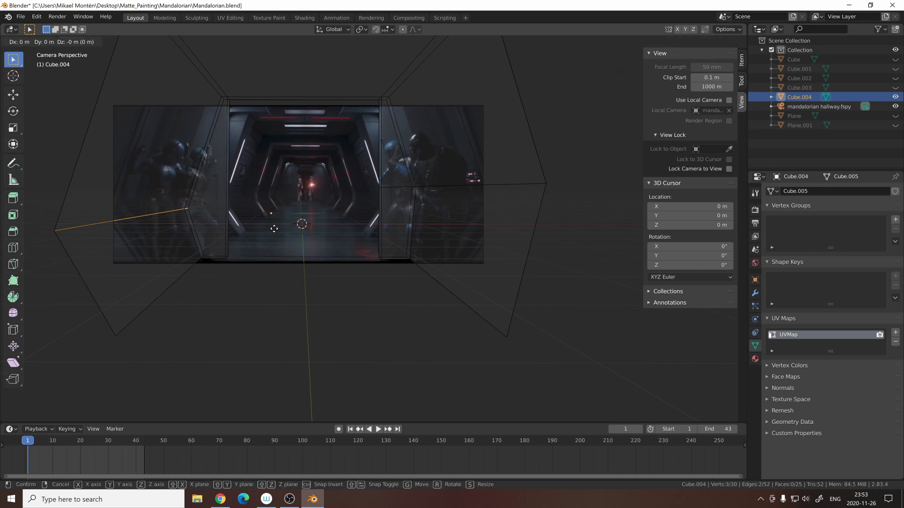
click(260, 223)
Lower the right wall's middle crease edges along Z
click(425, 186)
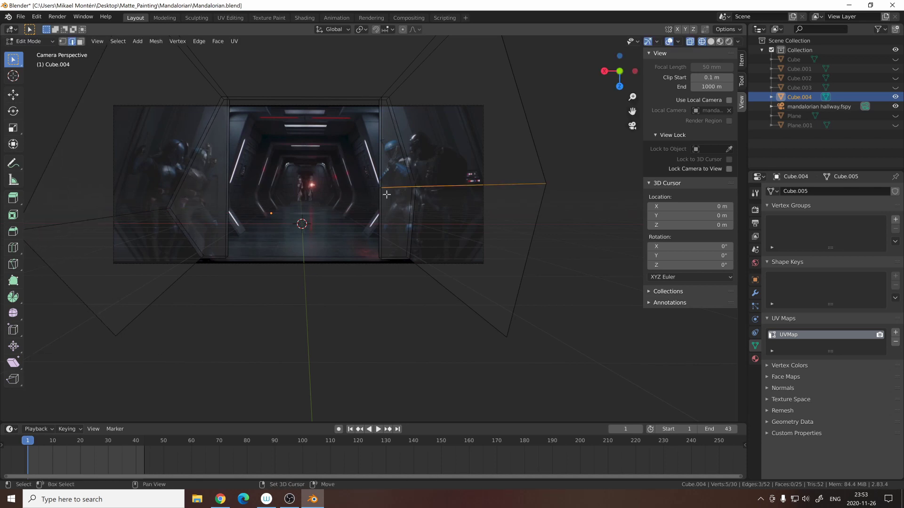
middle_drag(386, 194, 464, 236)
key(g)
key(z)
click(468, 257)
Move the right wall's middle crease edge outward along X and return to the camera view
click(475, 247)
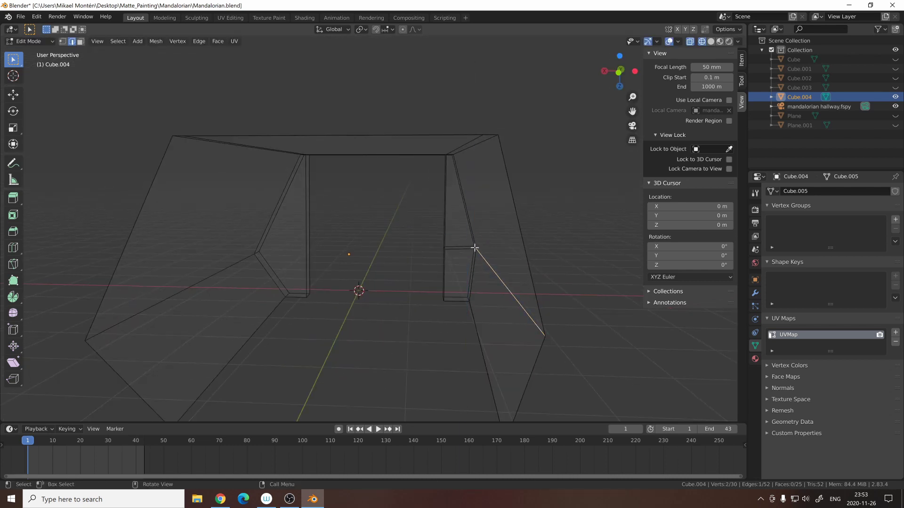
mouse_move(486, 271)
middle_down()
mouse_move(404, 260)
mouse_move(450, 281)
mouse_move(493, 277)
middle_up()
key(g)
key(x)
click(464, 286)
key(KP_0)
click(352, 300)
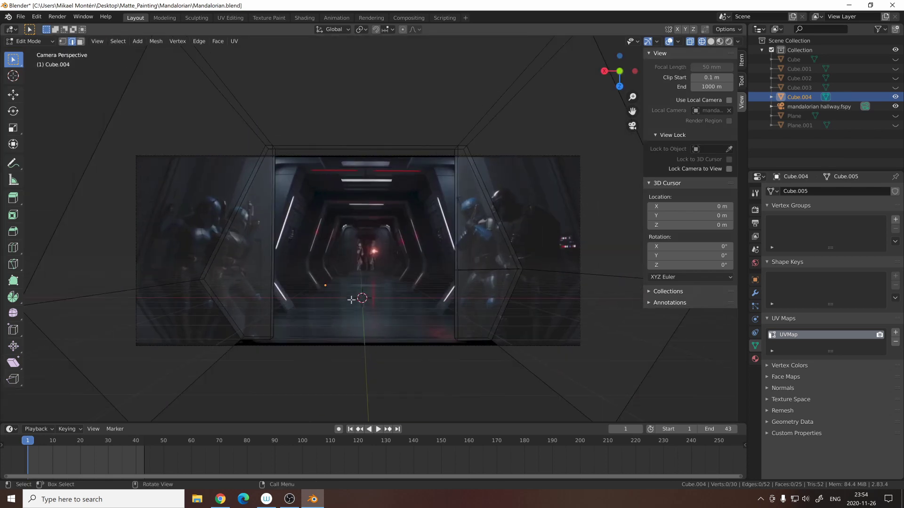
In the UV Editing workspace, give the near wall mesh a UV map named CLOSEST VÄGG
key(a)
click(304, 17)
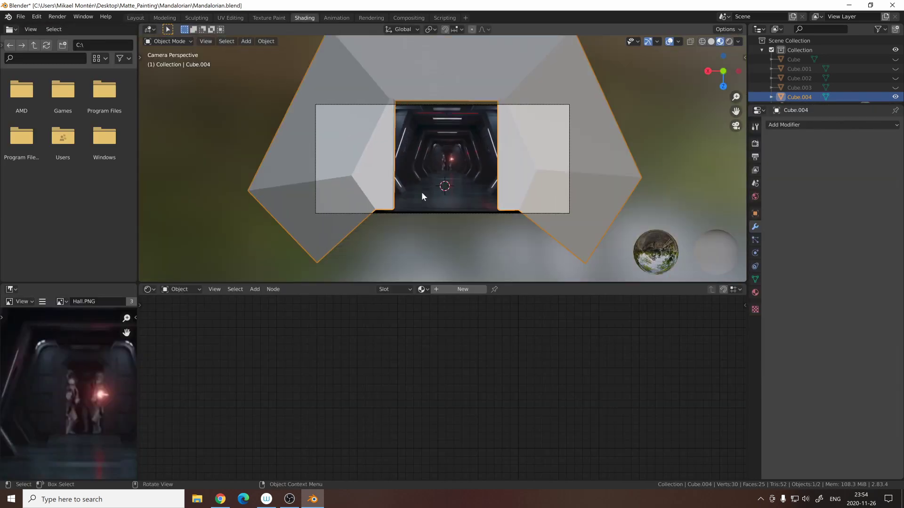
click(230, 17)
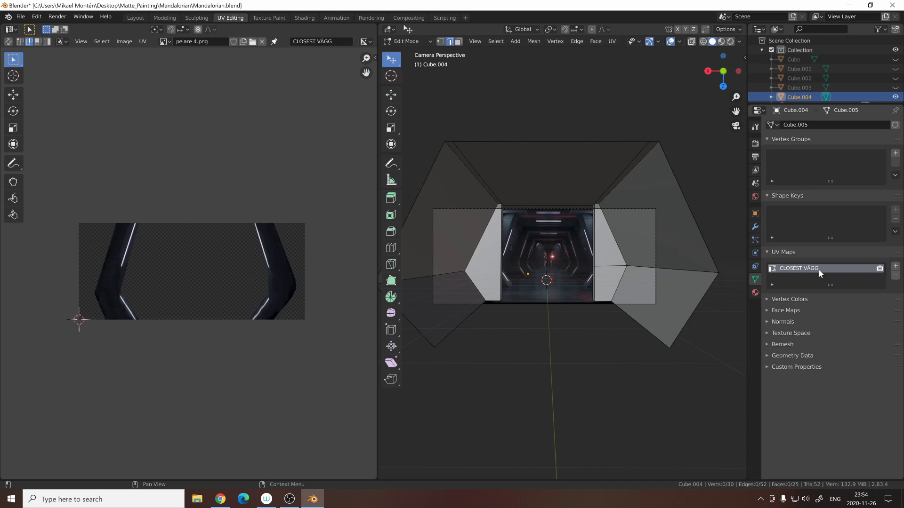
Open Closets wall.png and project all of the near wall mesh's UVs from the camera view
key(a)
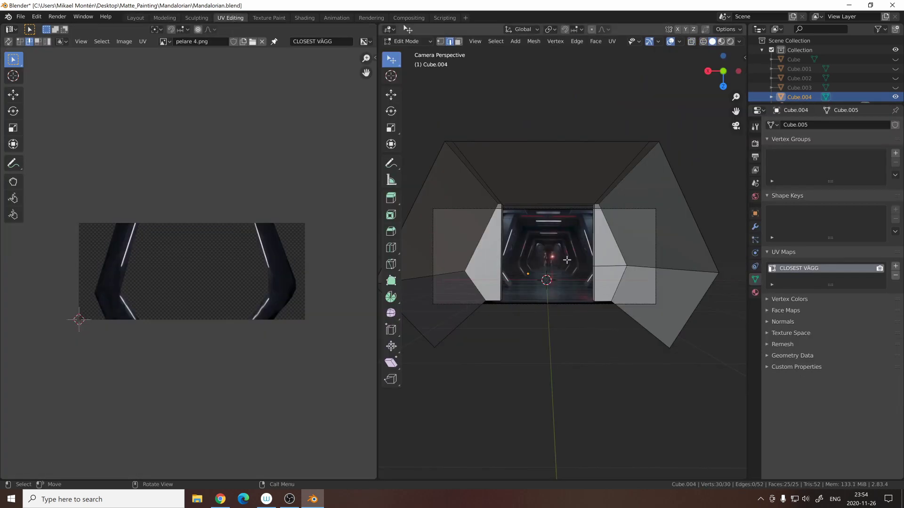
key(alt+o)
click(651, 182)
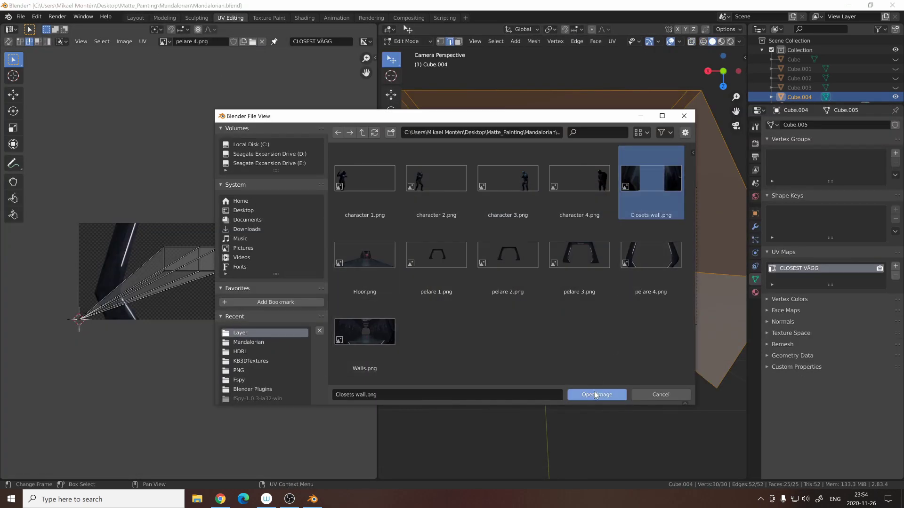
click(596, 395)
key(u)
click(541, 270)
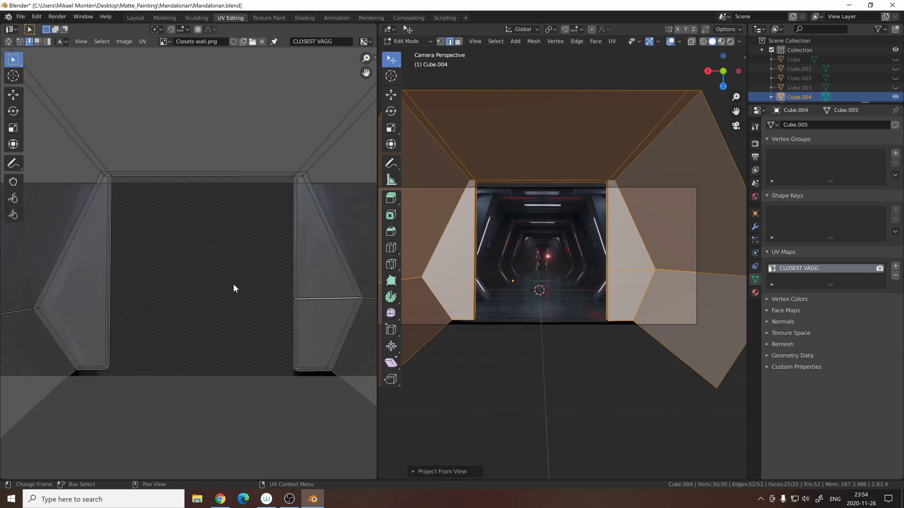
Select all of the near wall's UVs and scale them slightly wider along X over the Closets wall image
click(136, 18)
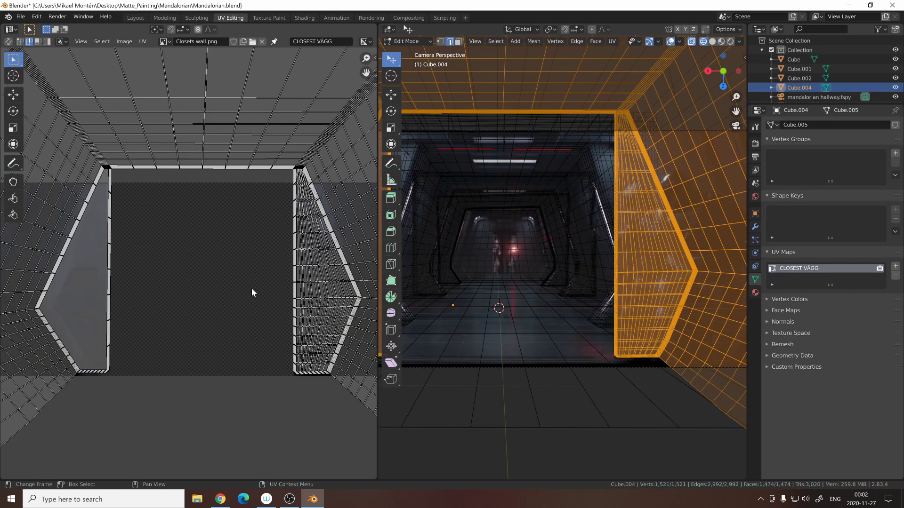
scroll(275, 242, up, 3)
key(a)
key(s)
key(x)
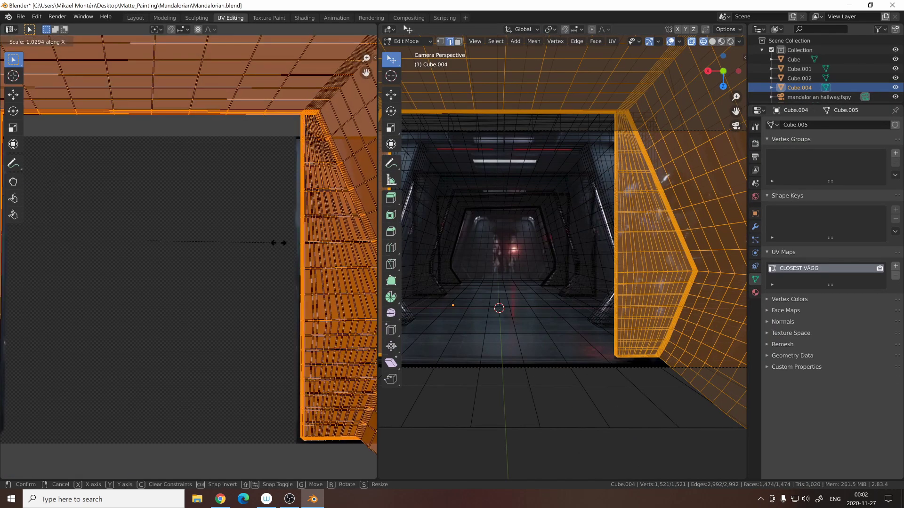
click(275, 242)
Move the near wall's UVs slightly along Y to align them with the image
scroll(183, 248, down, 2)
scroll(138, 263, up, 2)
key(g)
key(y)
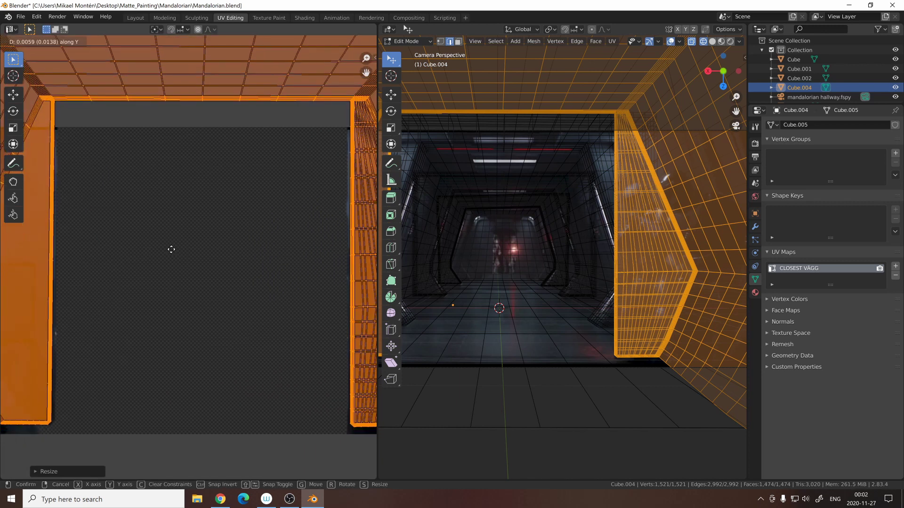
click(171, 250)
Fine-tune the near wall's UVs by rescaling along X and shifting them to match the opening's edges in the image
key(s)
key(x)
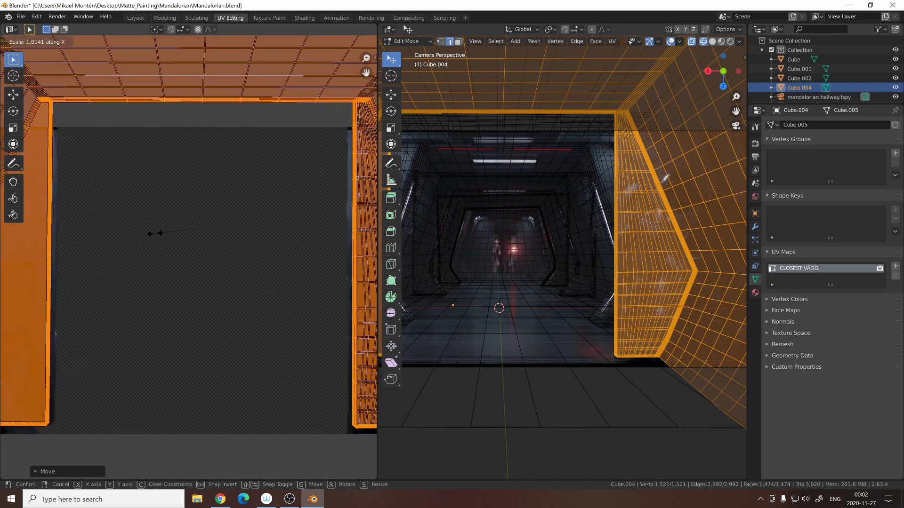
click(226, 276)
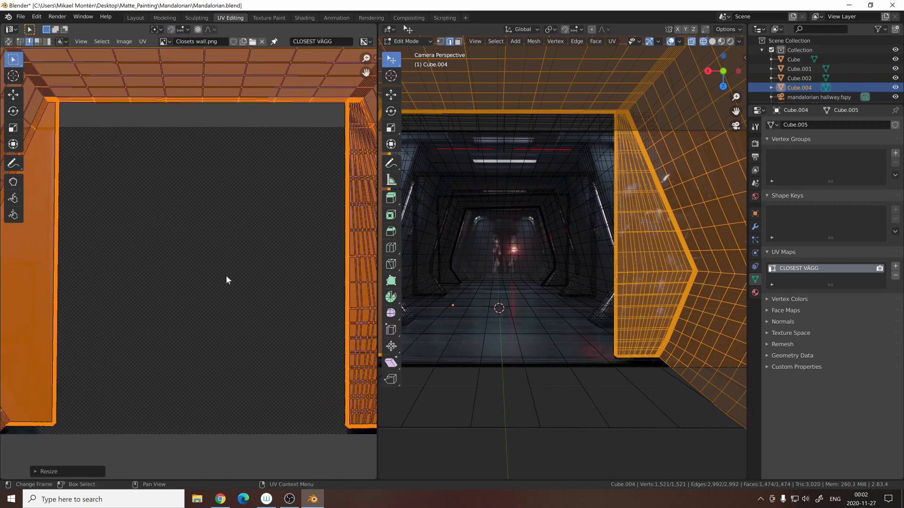
key(g)
click(310, 365)
key(s)
key(x)
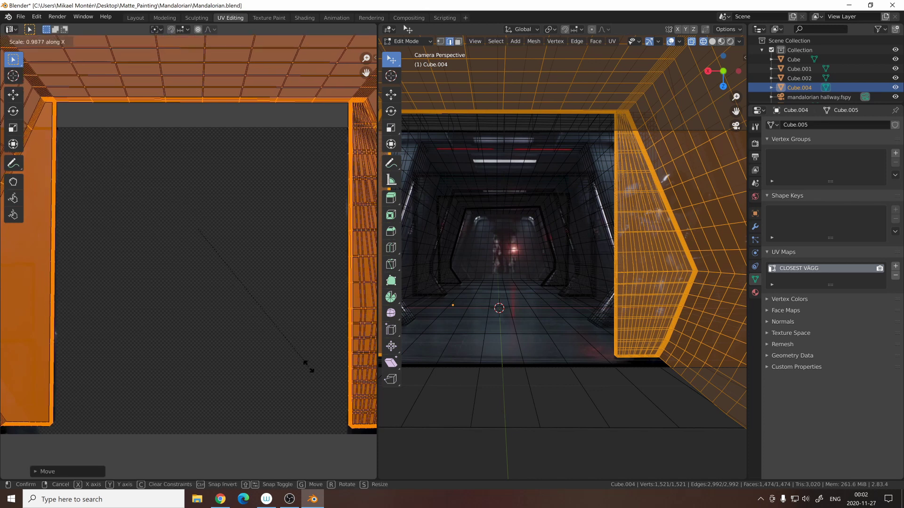
click(309, 367)
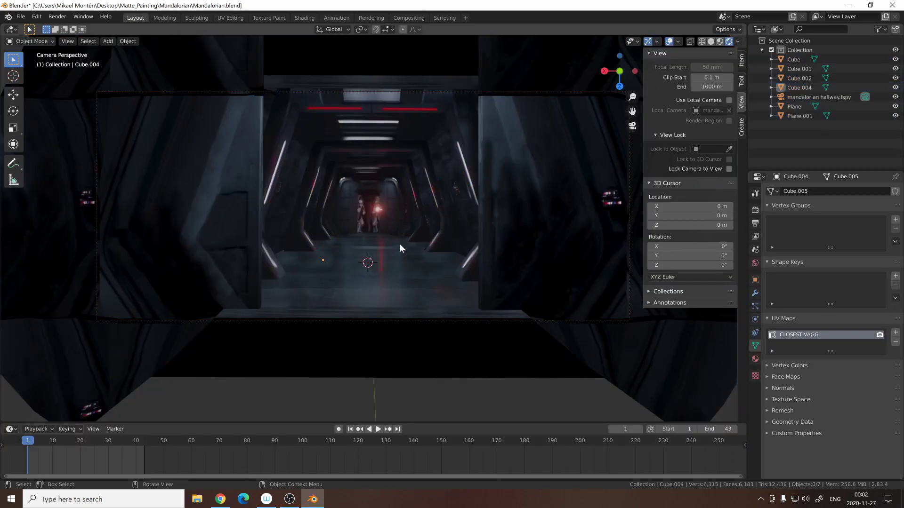
Import character 1.png as an image plane
click(20, 16)
mouse_move(47, 138)
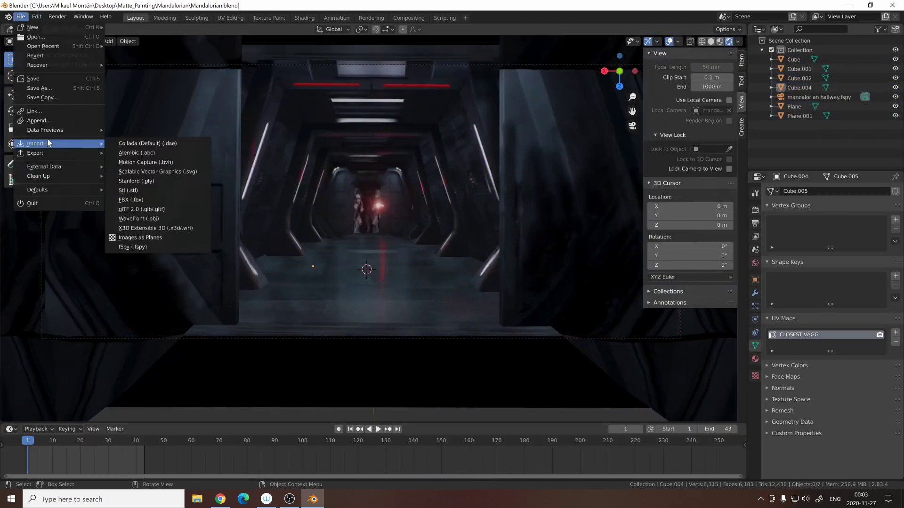
click(167, 236)
double_click(463, 191)
double_click(383, 183)
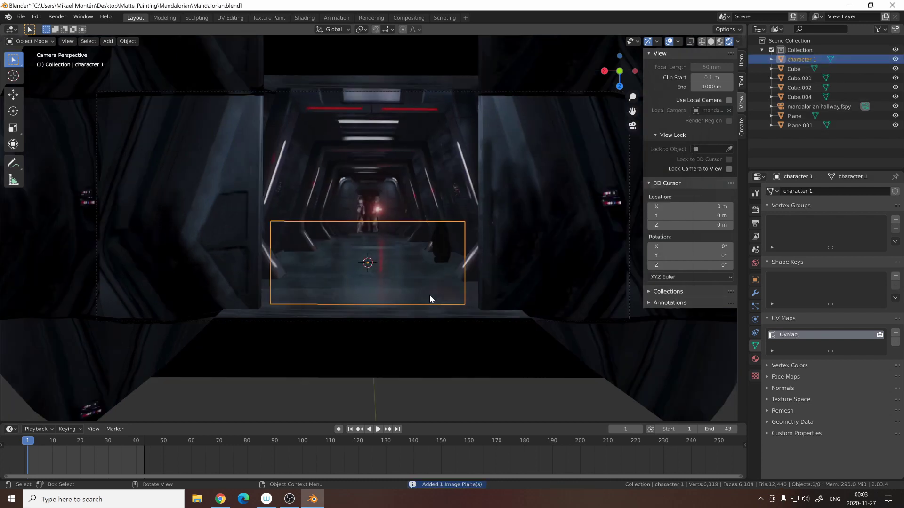
Rotate the character 1 plane 180° about Y and turn it about Z to face the camera
key(r)
key(y)
key(1)
key(8)
key(0)
key(Return)
key(r)
key(z)
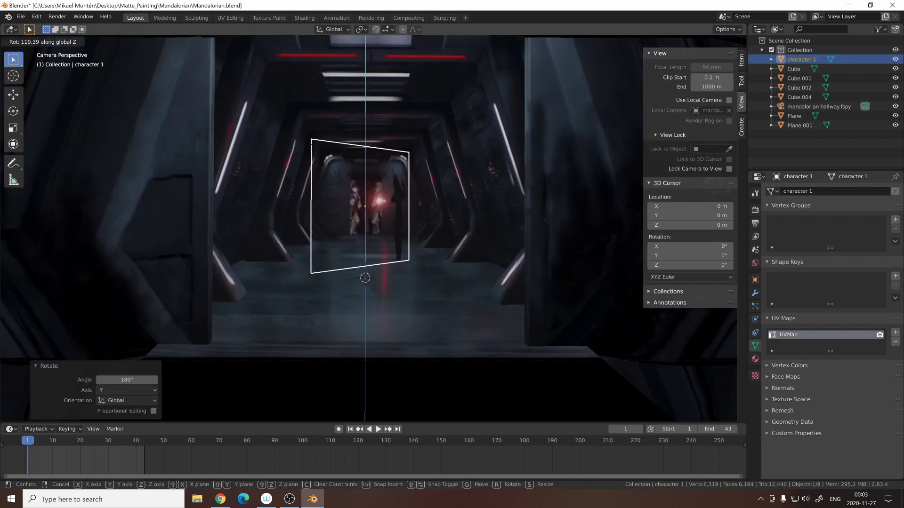
click(471, 182)
Move the character 1 plane along Y toward the camera, up to the near wall
key(g)
key(y)
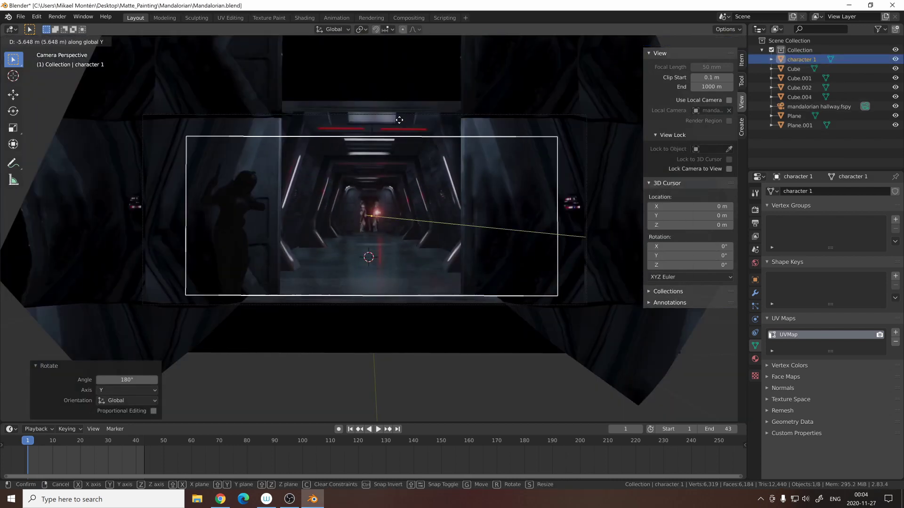
click(271, 201)
Examine the character 1 plane's material nodes in the Shading workspace and return to the Layout workspace
click(304, 17)
scroll(414, 381, up, 2)
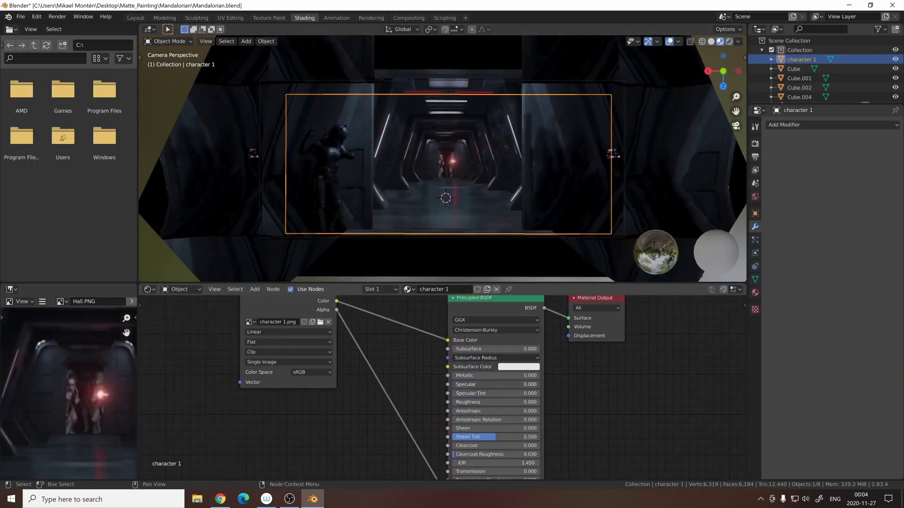
click(337, 143)
click(135, 18)
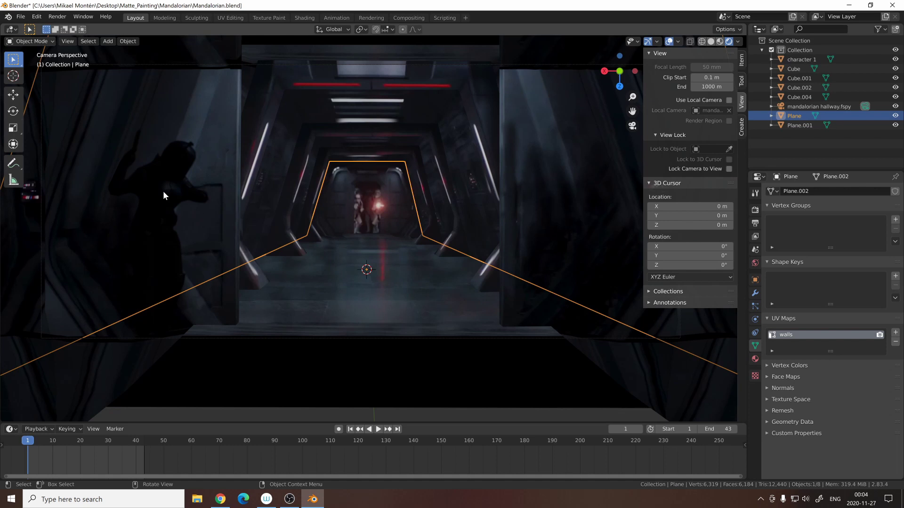
Add a point light and move it about -0.98 m along Z and -7.23 m along Y, near the character
click(163, 191)
key(shift+a)
click(379, 305)
key(g)
key(z)
click(404, 186)
key(g)
key(y)
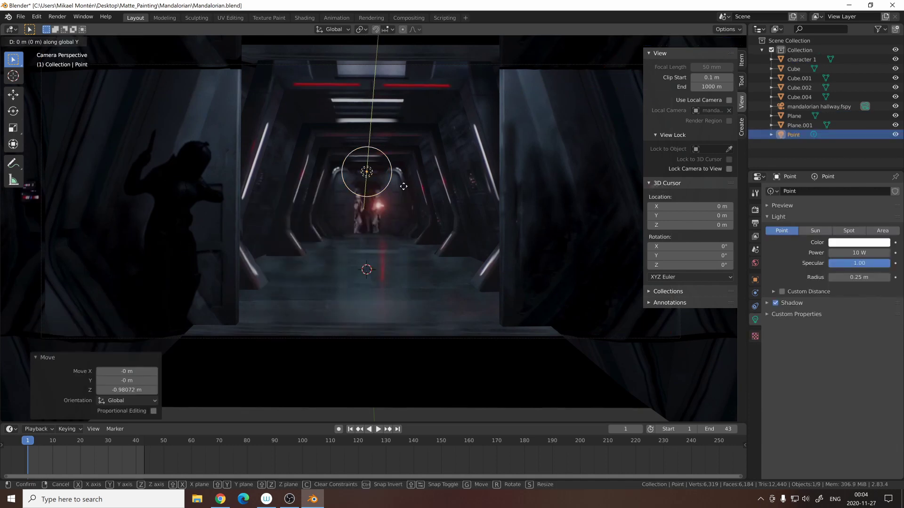
click(400, 141)
Raise the point light's power to about 104 W to brighten character 1
drag(848, 253, 869, 253)
scroll(400, 253, down, 3)
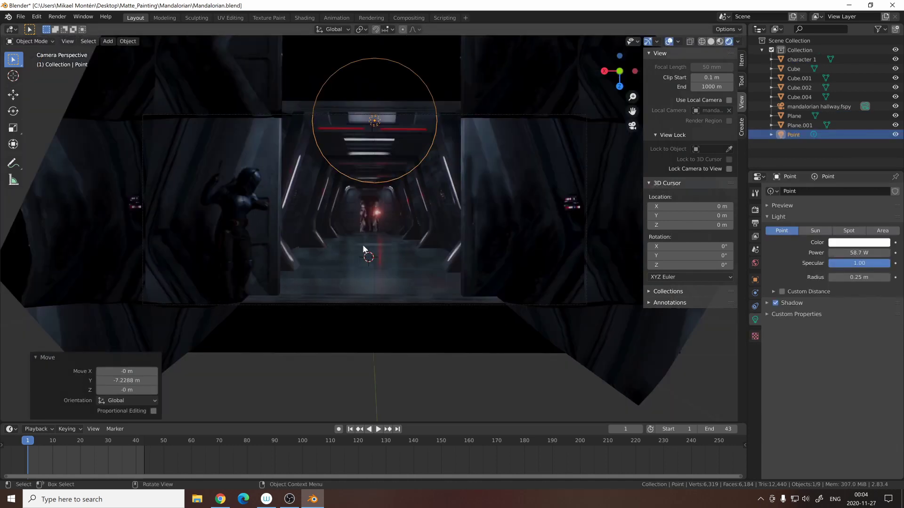
click(363, 245)
click(392, 182)
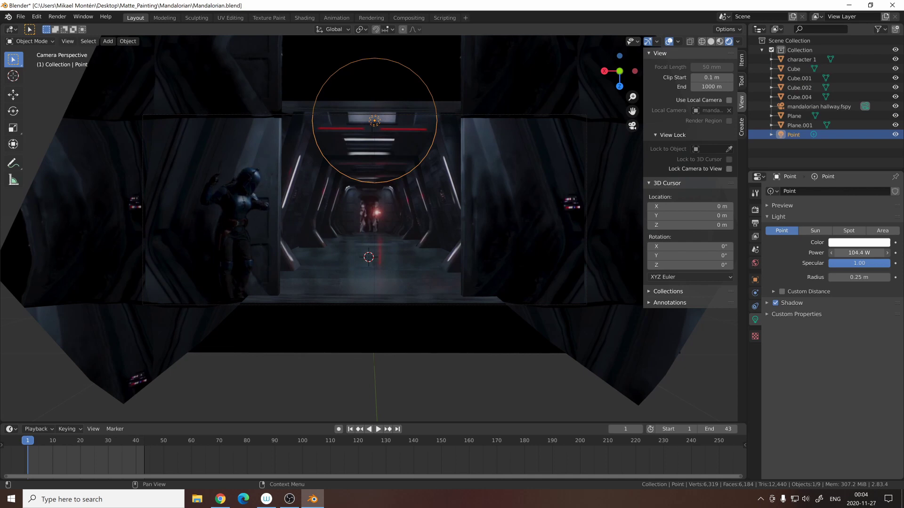
Import character 2.png as an image plane and select the character 1 plane beside it
key(shift+a)
mouse_move(379, 189)
click(471, 215)
double_click(431, 186)
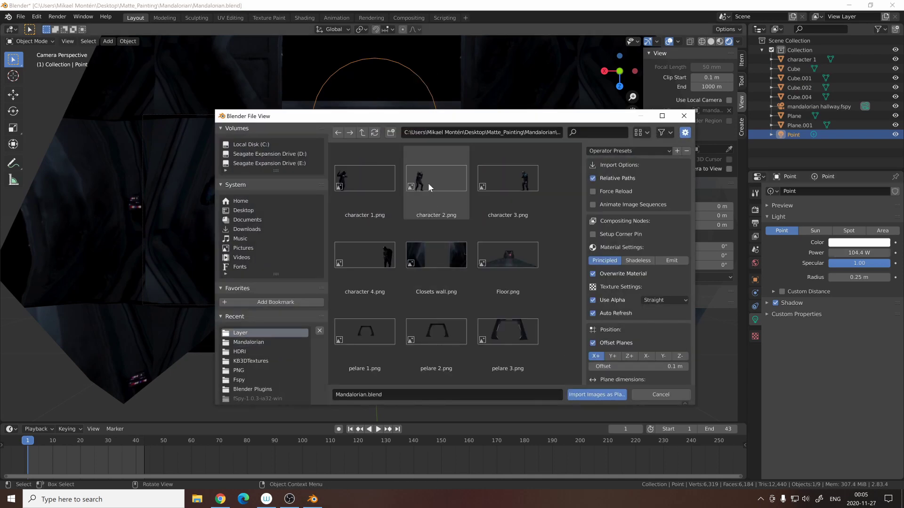
click(428, 183)
click(598, 394)
click(262, 206)
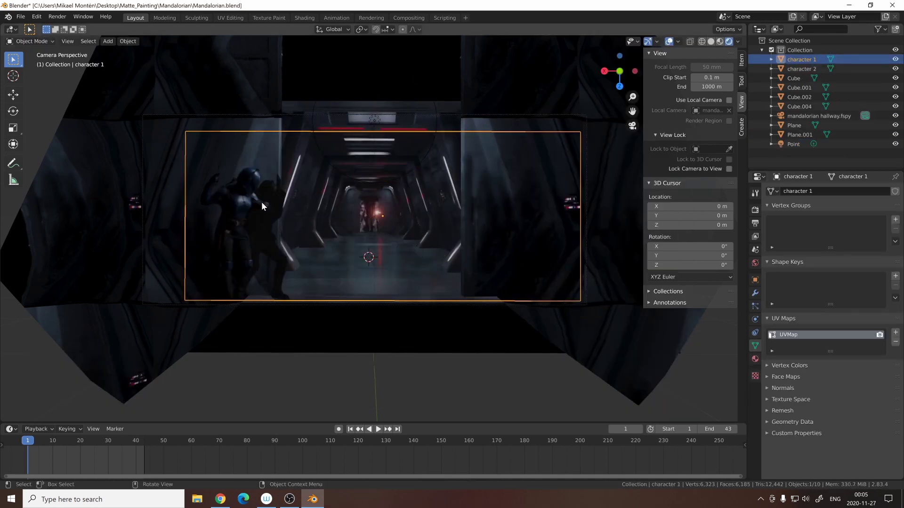
Import character 3.png as an image plane and rotate it to face the camera upright
key(shift+a)
double_click(502, 204)
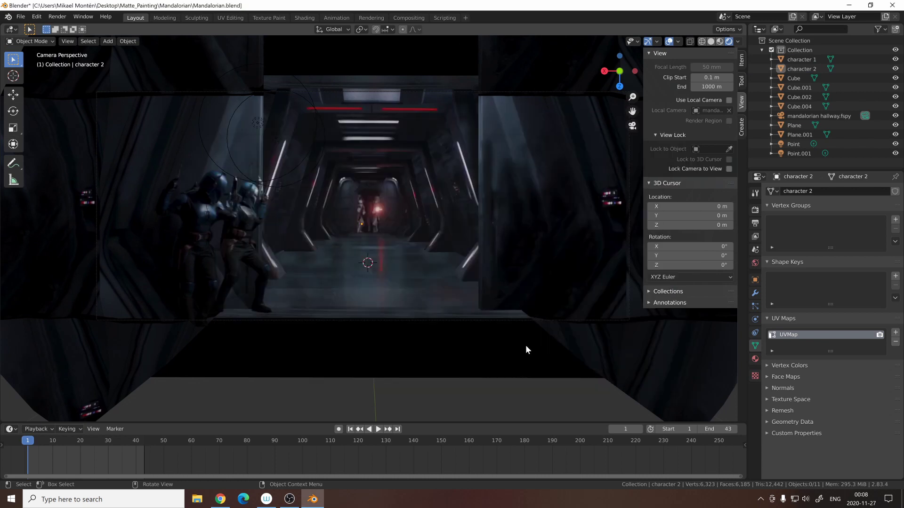
key(r)
key(Return)
Move the character 3 plane about -5.28 m along Y and fine-tune its depth in front of the camera
key(g)
key(y)
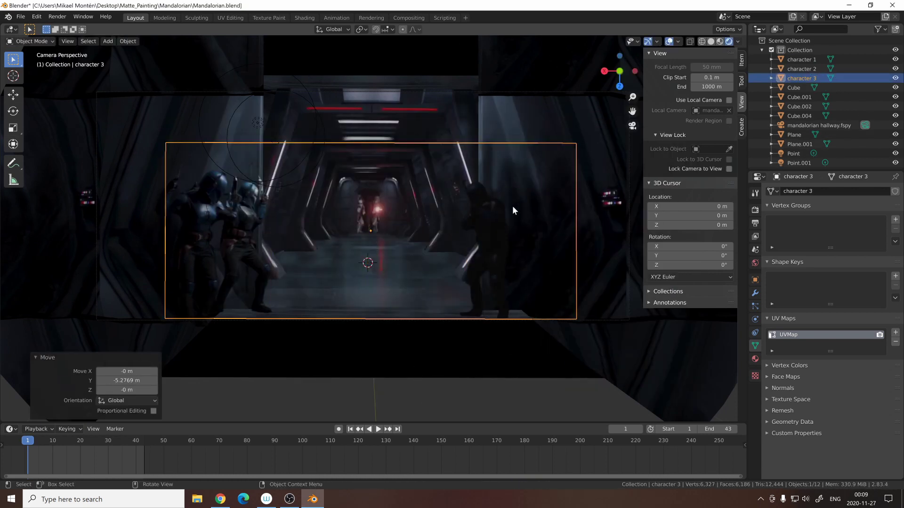
key(Return)
key(g)
key(y)
key(Return)
Import character 4.png as an image plane and rotate it 180° about Y
key(shift+a)
click(460, 326)
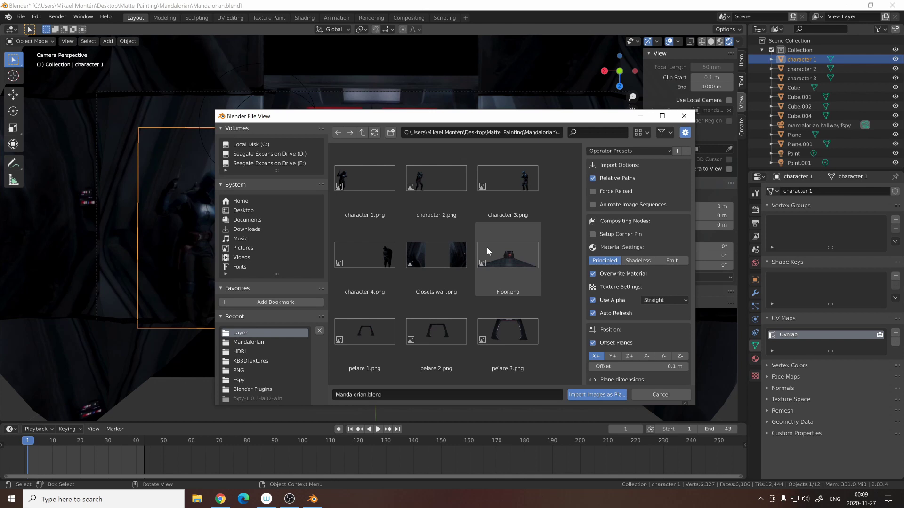
double_click(359, 258)
key(r)
key(Return)
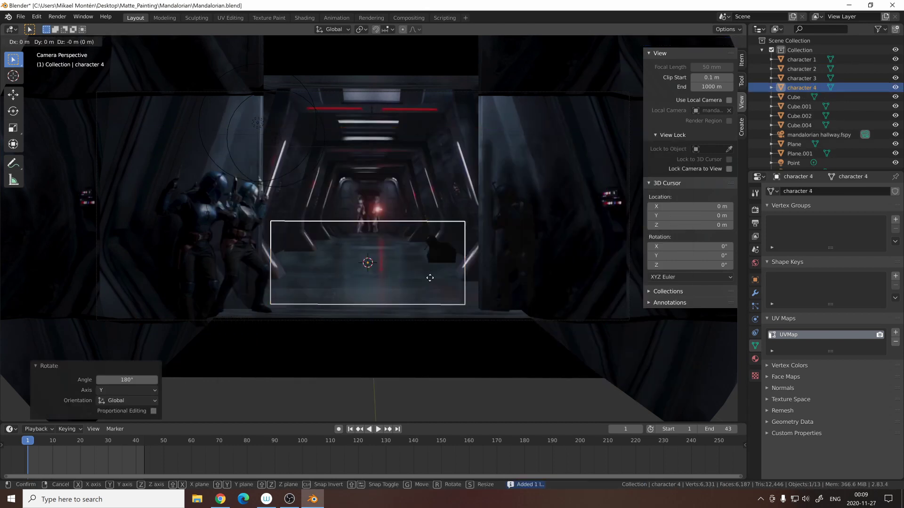
Duplicate the character point light for the characters on the right side of the corridor and offset the copy along Y
click(297, 94)
key(shift+d)
key(y)
key(Return)
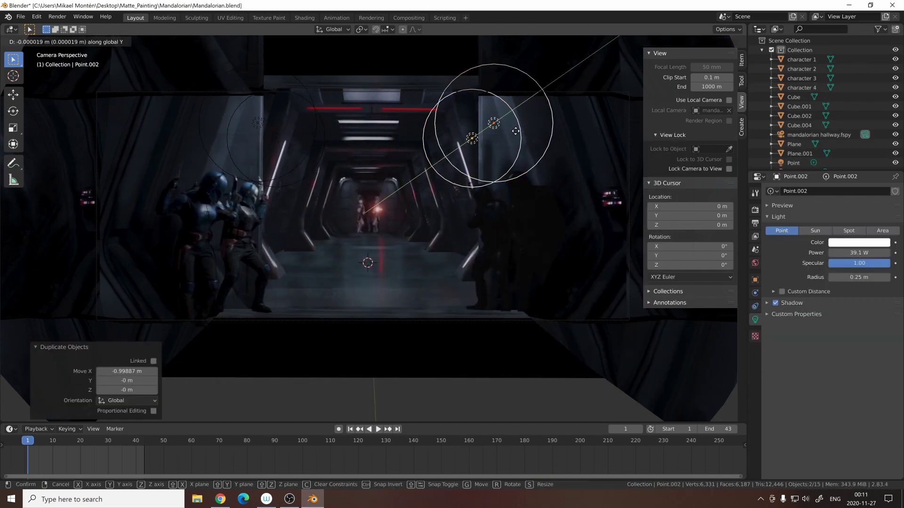
In the Shading workspace, view the character 2 material nodes and select the character 4 plane to check its material
click(487, 217)
click(304, 17)
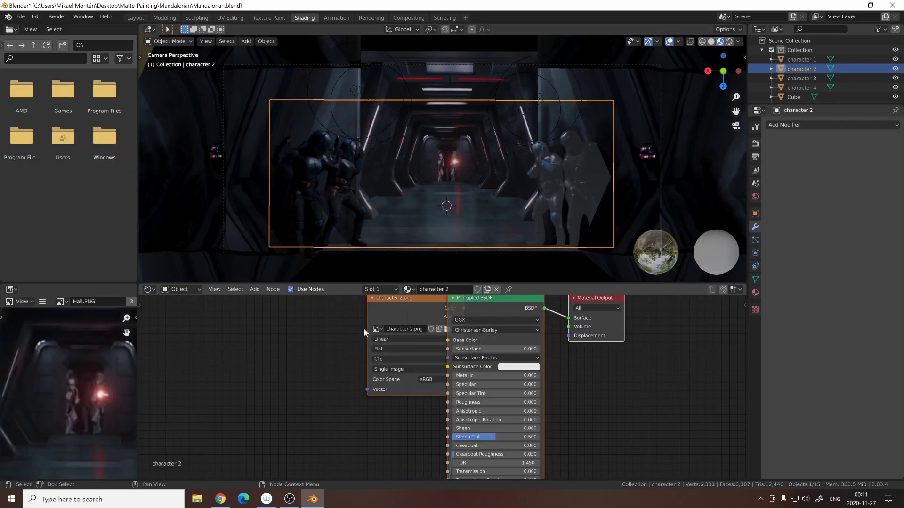
click(595, 179)
click(584, 185)
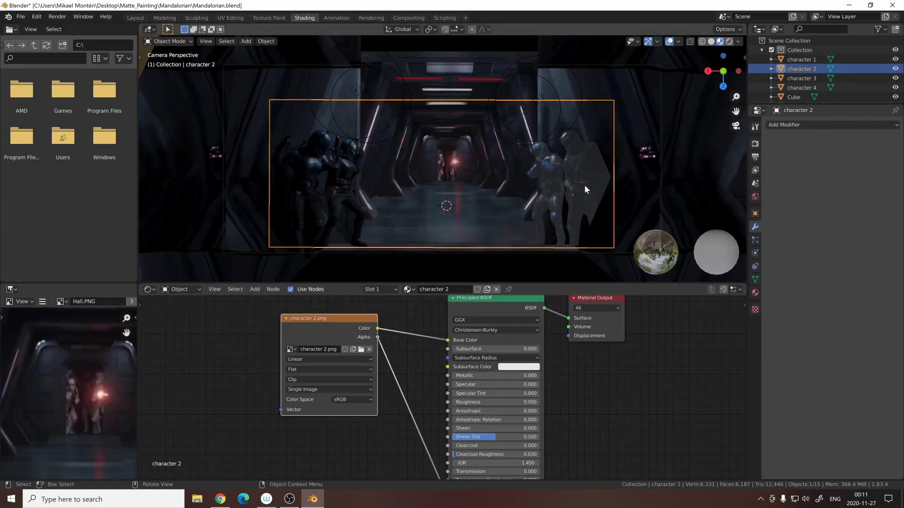
click(584, 184)
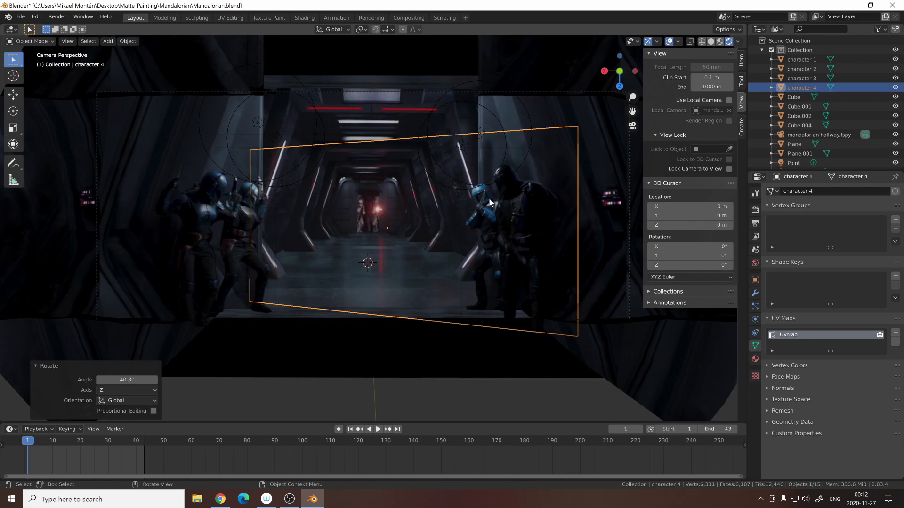
Add an ico sphere, stretch it about 13.7 times along Y into a blaster bolt, and switch to vertex selection
key(shift+a)
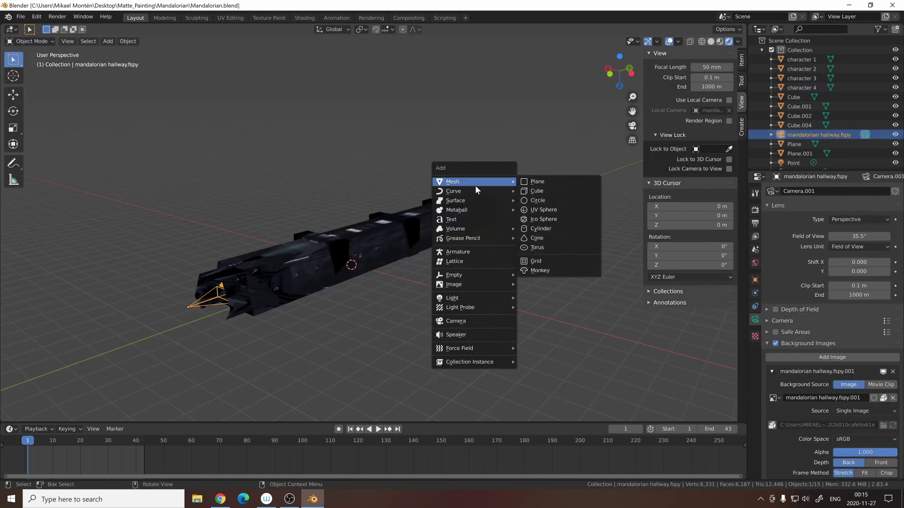
click(541, 219)
key(s)
key(y)
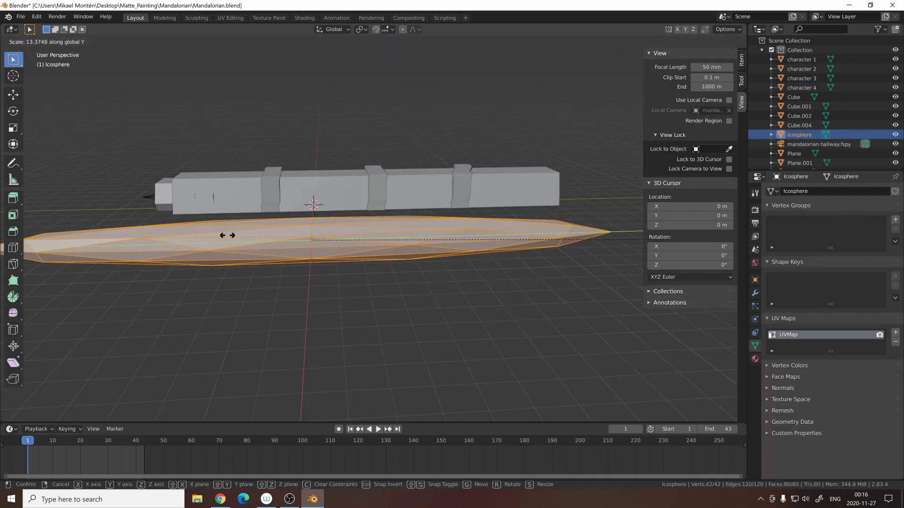
click(323, 260)
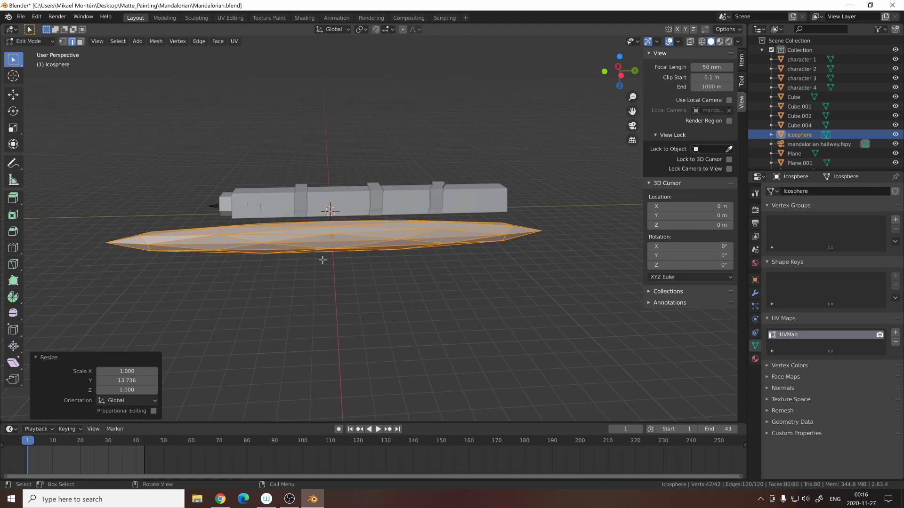
key(1)
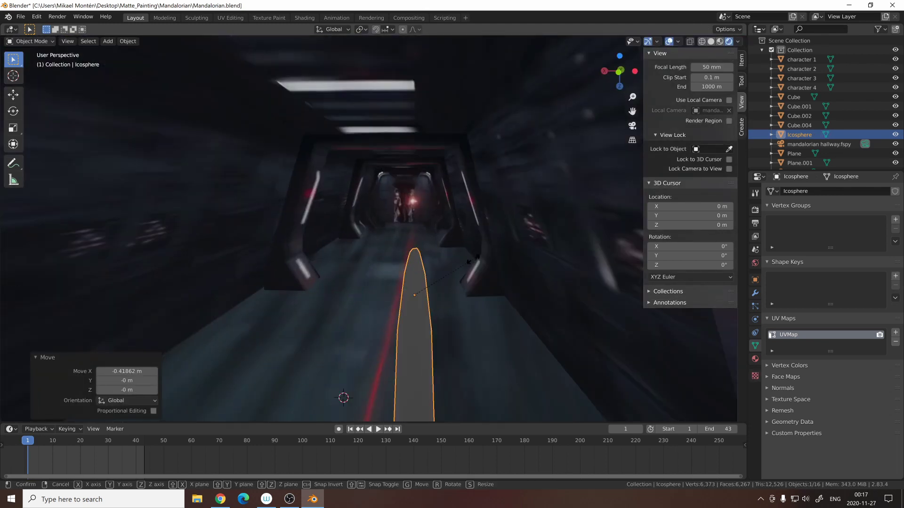
Duplicate the blaster bolt along X to place another bolt in the corridor
key(shift+d)
key(x)
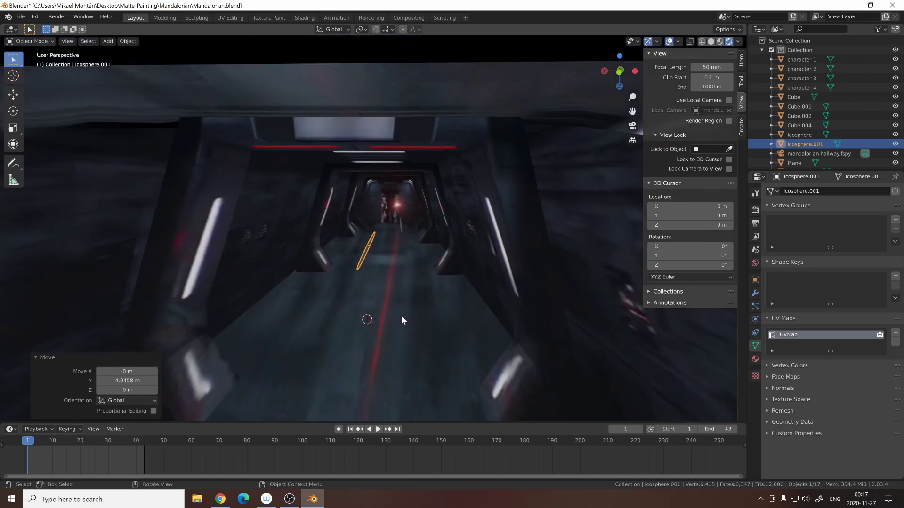
click(444, 298)
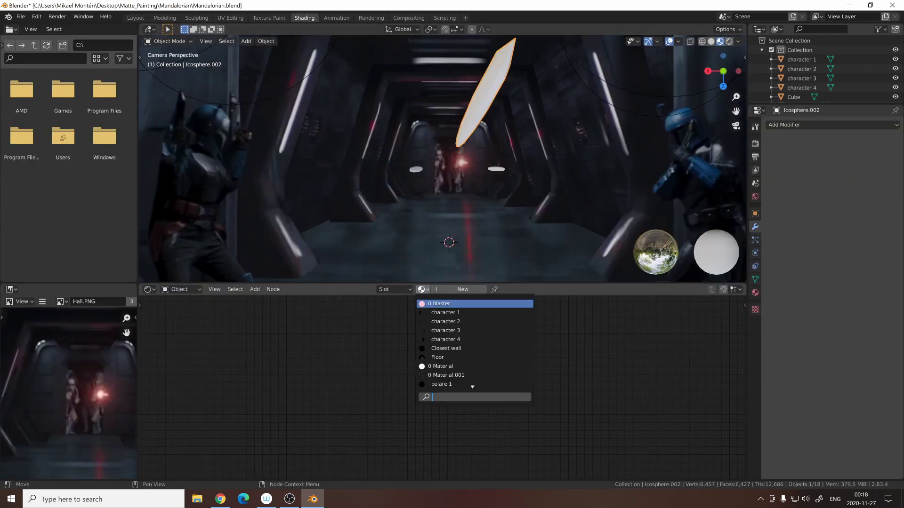
Assign the existing blaster material to all three blaster bolts in the corridor
key(Return)
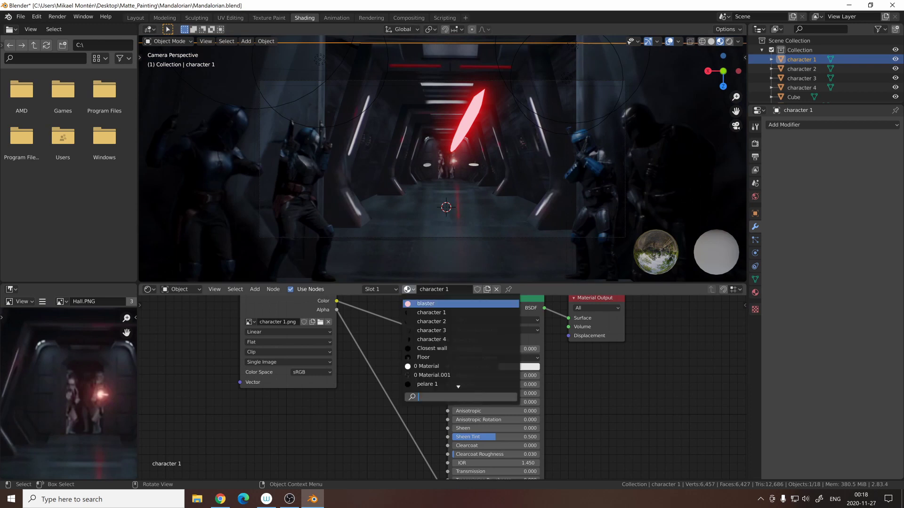
key(Return)
middle_drag(437, 195, 423, 187)
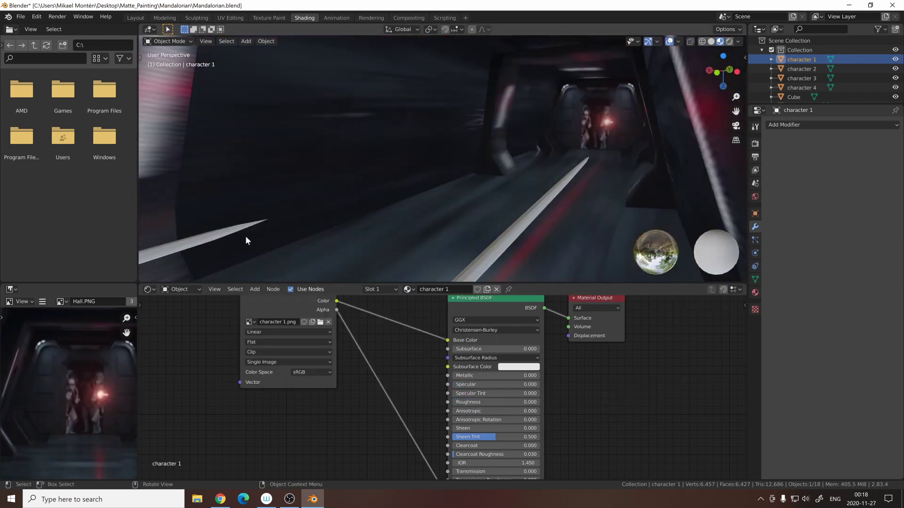
click(423, 289)
click(440, 304)
click(552, 238)
click(424, 289)
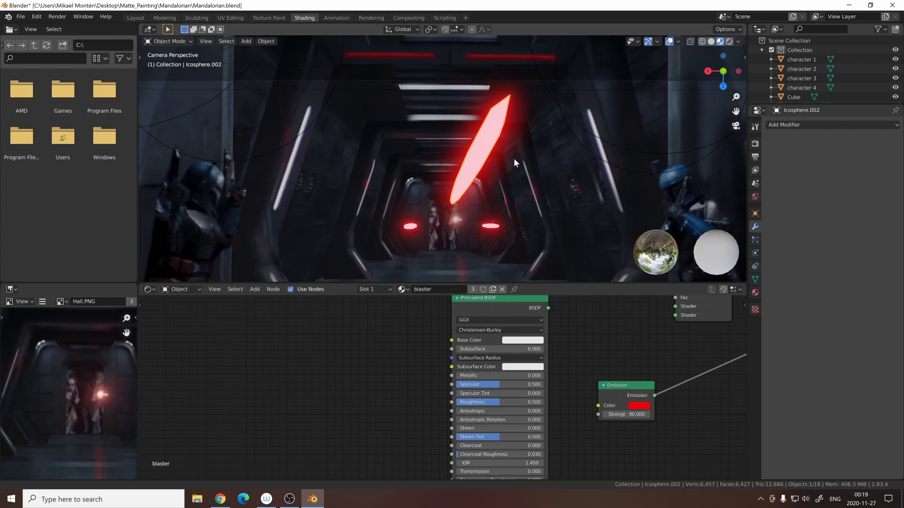
Add a 2 m plane at the corridor floor and move it about 1.95 m along negative Y
key(Tab)
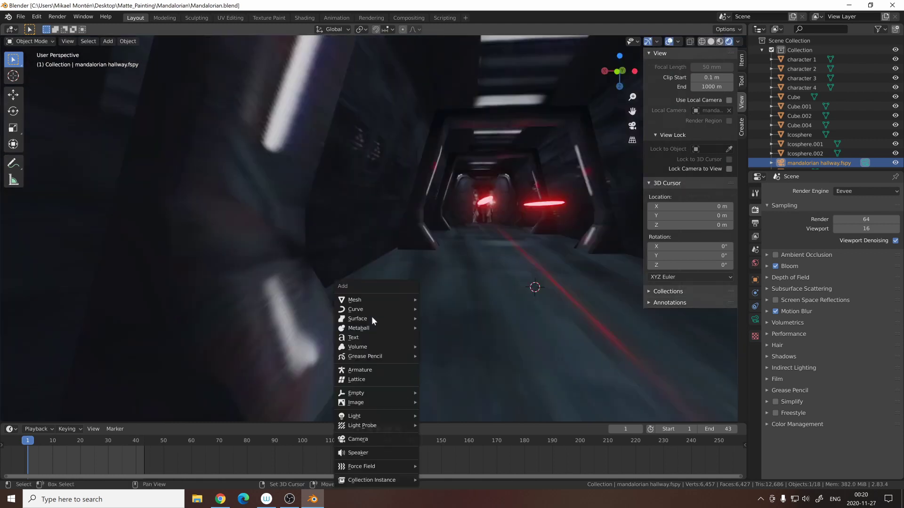
click(439, 300)
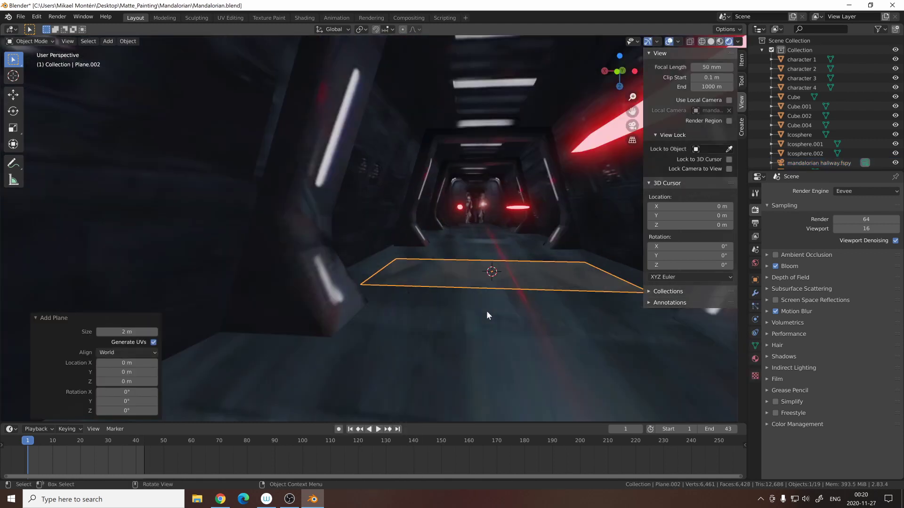
key(g)
key(y)
click(495, 312)
Shrink the plane along Y and to 0.216 along X, and place the narrow strip over the nearest lower wall light
key(s)
key(y)
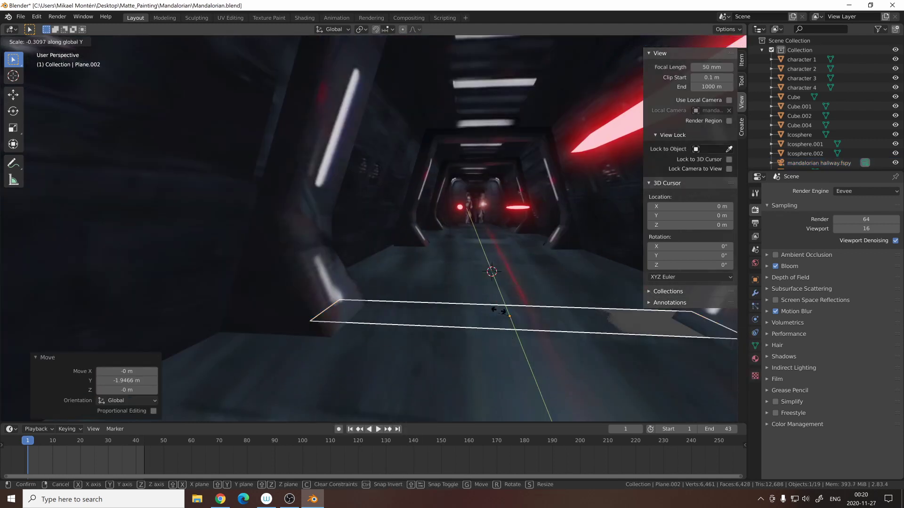
click(506, 315)
key(s)
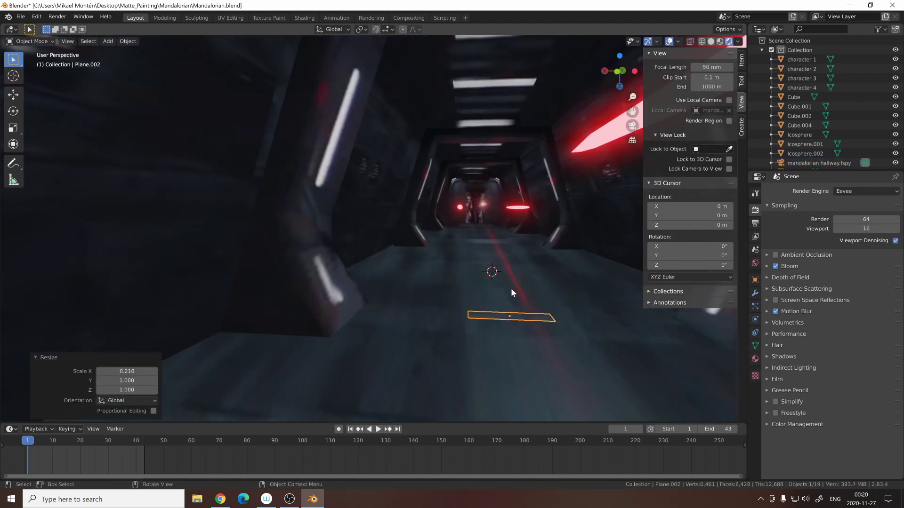
click(370, 298)
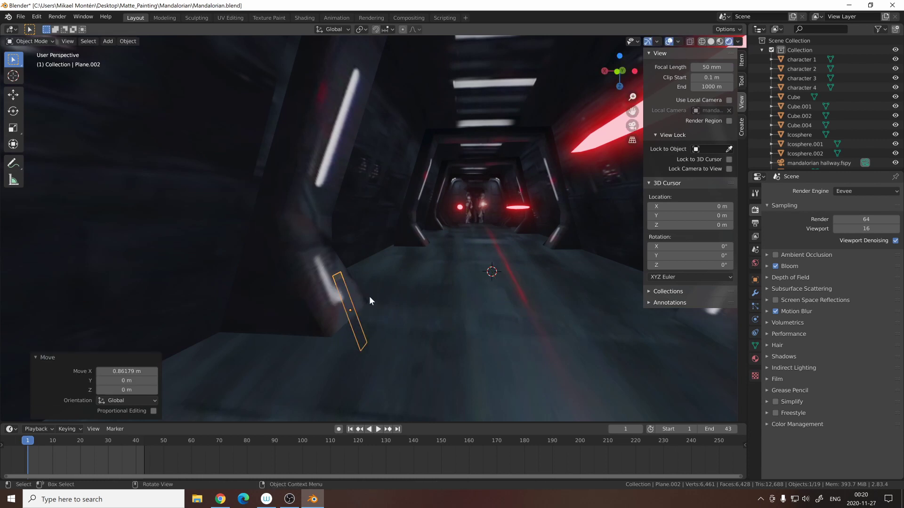
Shift the strip along its local Y axis to fit the lower wall light and duplicate it along that axis
key(y)
key(y)
click(373, 246)
middle_drag(374, 247, 389, 318)
key(shift+d)
key(y)
key(y)
click(393, 315)
Make further duplicates of the light strip along its local Y axis for the remaining lower corridor lights
key(shift+d)
key(y)
key(y)
click(452, 251)
middle_drag(452, 252, 537, 333)
key(shift+d)
key(y)
key(y)
click(440, 313)
right_click(438, 254)
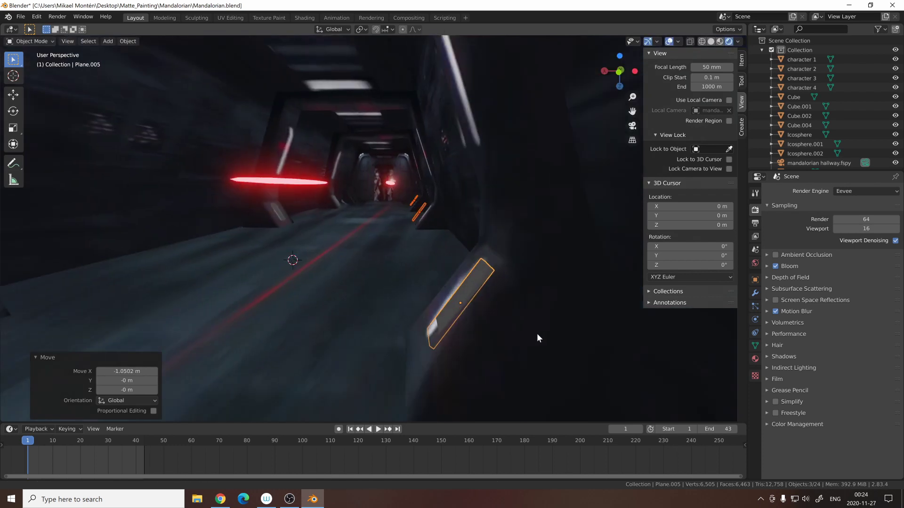
Rotate the three strips on the opposite wall about Y to match the slant of its lower lights
key(r)
key(y)
click(557, 355)
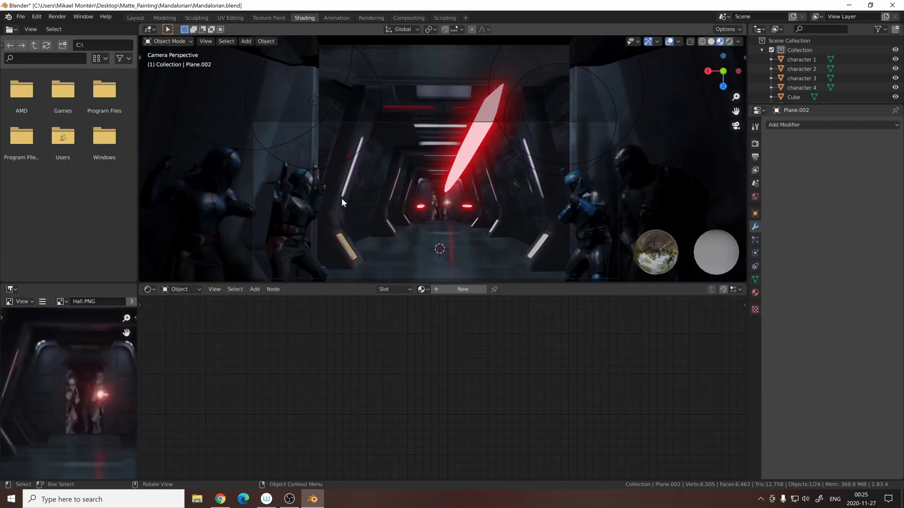
Give the nearest lower light strip a copy of the blaster material and change its emission colour to white
click(401, 289)
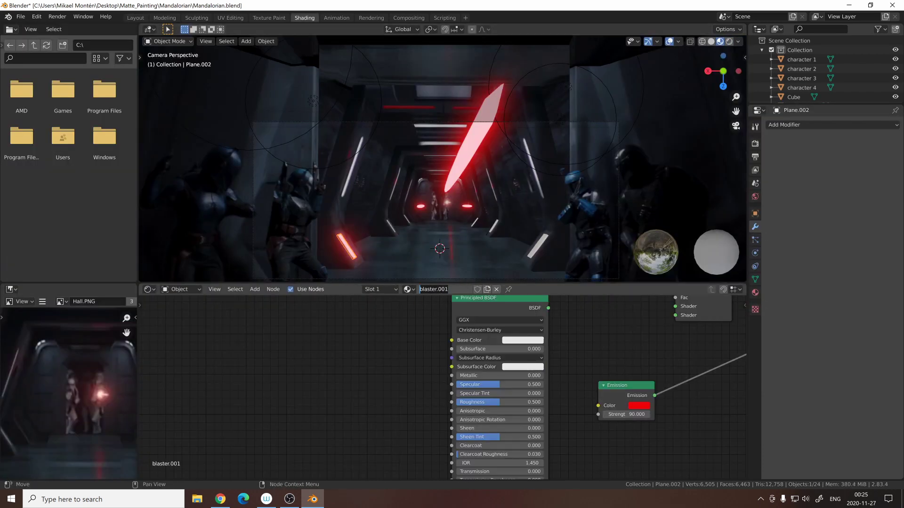
click(641, 407)
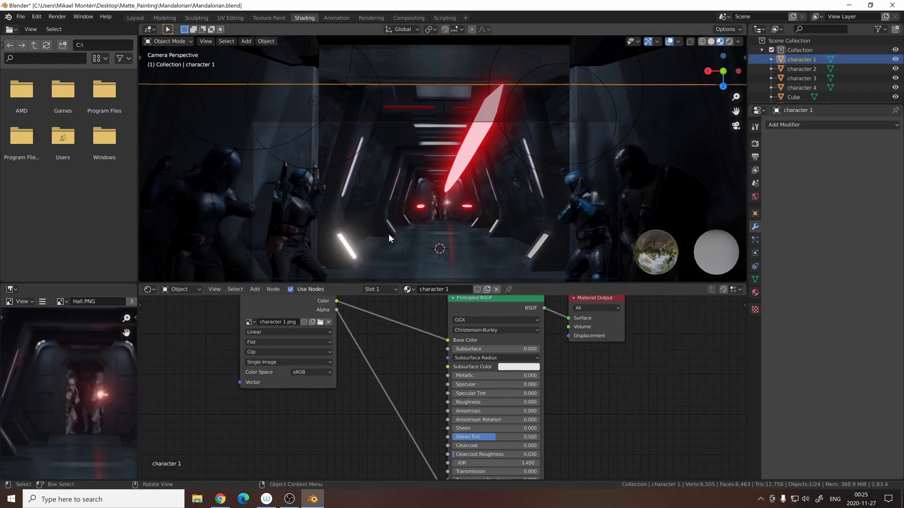
Duplicate the three light strips of one wall and move the copies onto that wall's upper lights
key(shift+d)
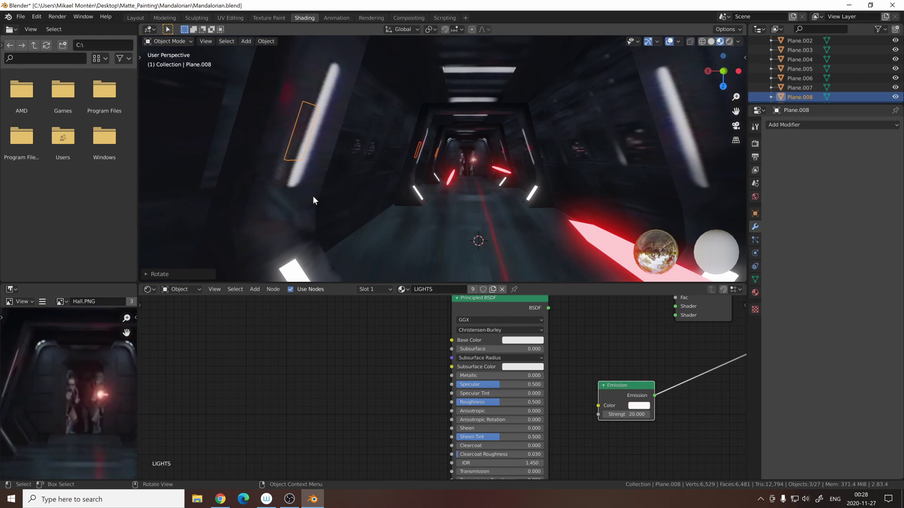
key(g)
click(373, 248)
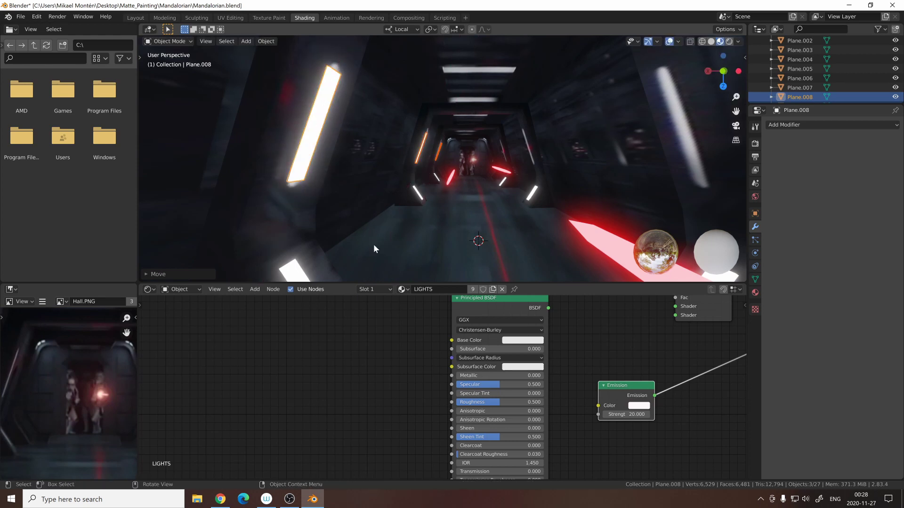
Duplicate the three upper light strips across the corridor along X and rotate them about Y to match the opposite wall
key(shift+d)
key(Escape)
key(g)
key(x)
key(Return)
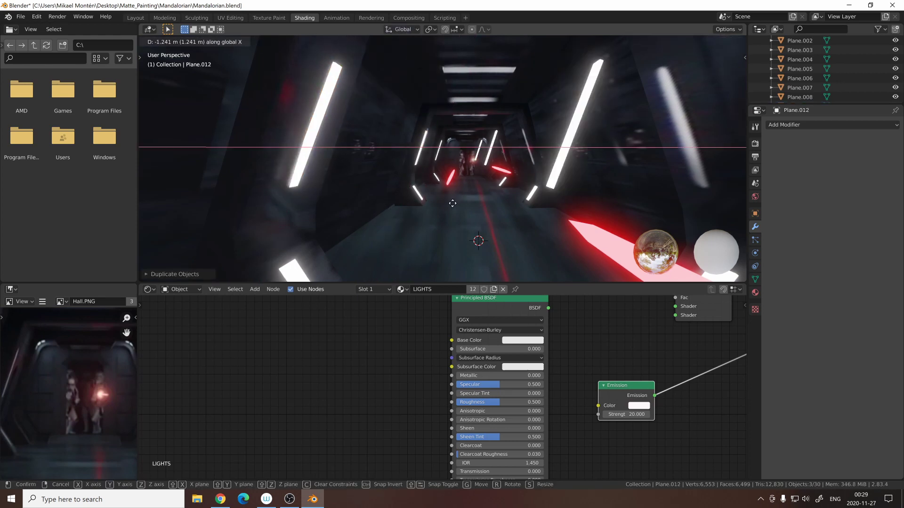
middle_drag(471, 178, 508, 170)
key(r)
key(y)
key(Escape)
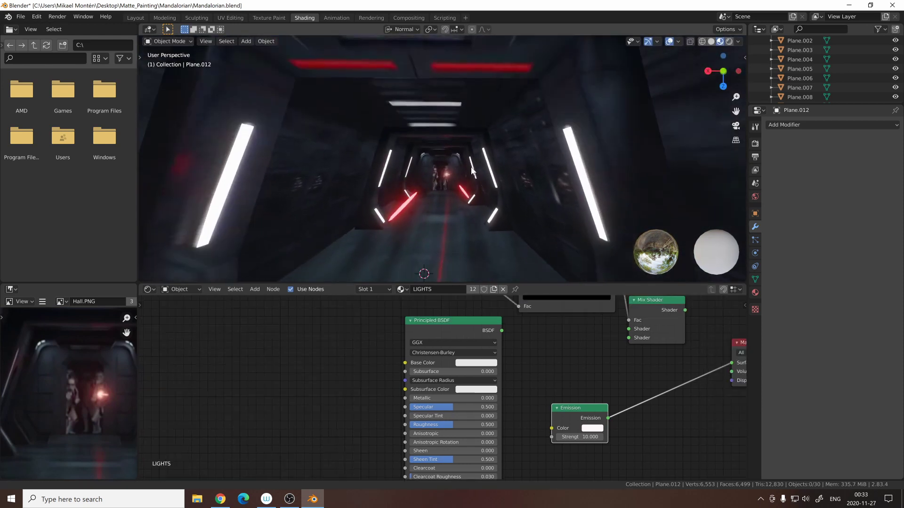
Add a plane, move it along Z up to the red ceiling lights, and scale its mesh in Edit Mode to fit them
key(shift+a)
click(424, 165)
key(g)
key(z)
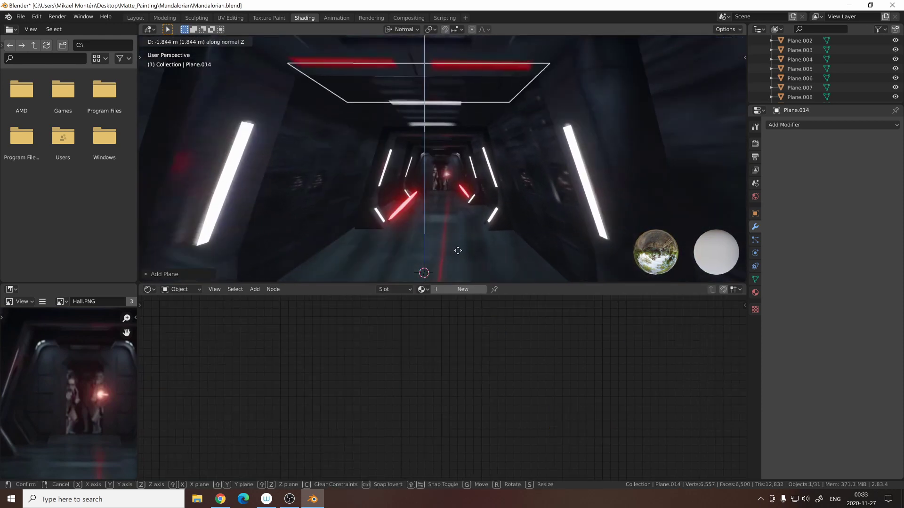
click(460, 262)
middle_drag(460, 263, 453, 201)
key(Tab)
key(s)
Give the ceiling light plane the Red lights emission material
click(445, 289)
click(422, 289)
click(435, 305)
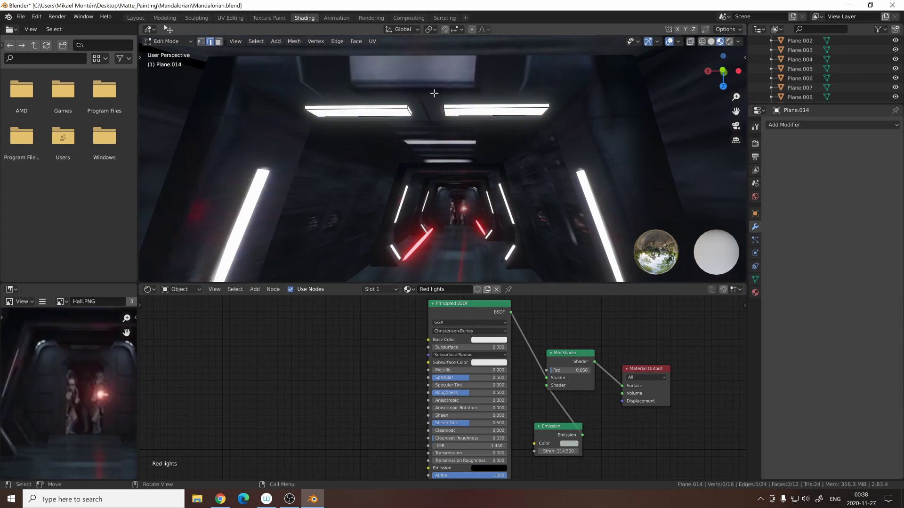
Position copies of the Red lights plane over the remaining ceiling lights along the corridor
key(shift+z)
click(443, 101)
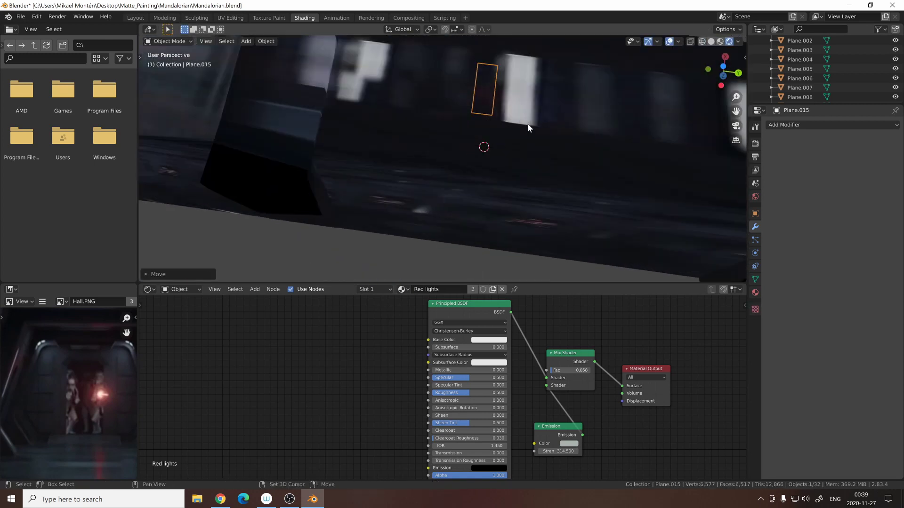
key(g)
click(417, 201)
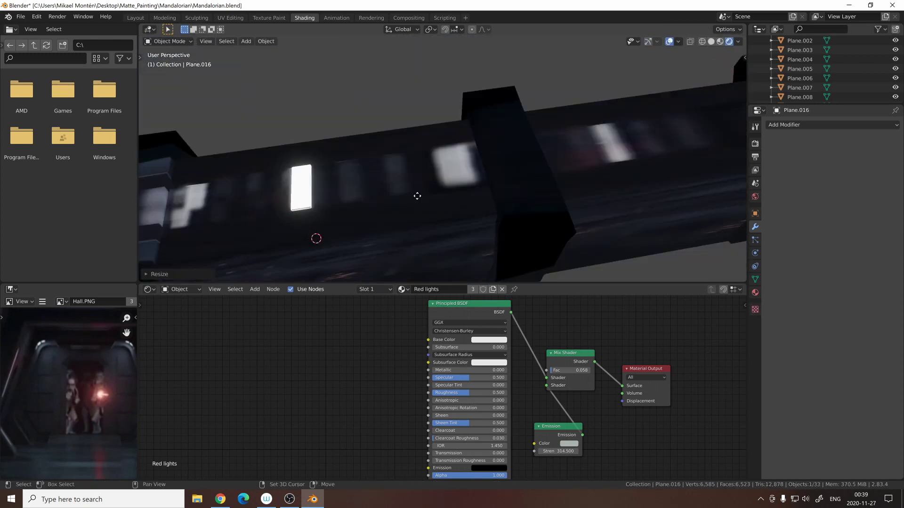
click(567, 176)
scroll(410, 224, down, 4)
click(477, 215)
scroll(478, 214, down, 1)
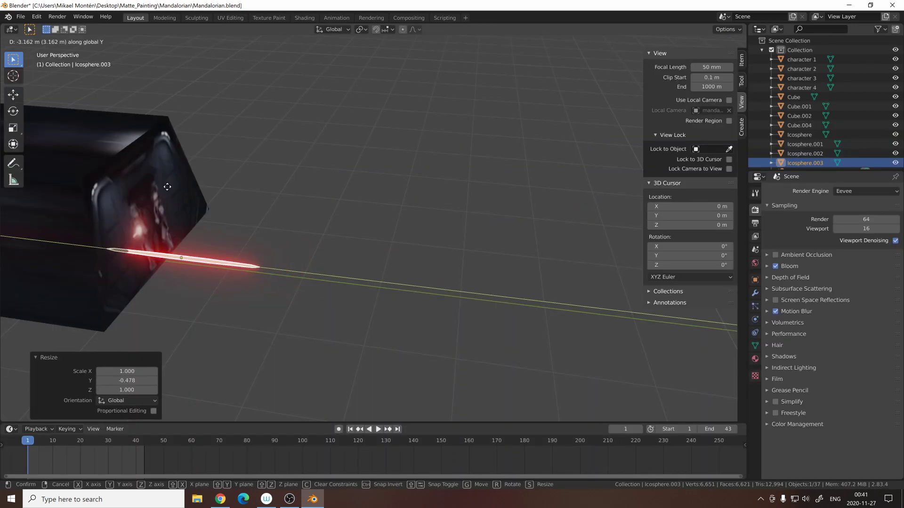
Place a shortened duplicate of the blaster bolt near the troopers at the corridor's far end
key(shift+d)
key(z)
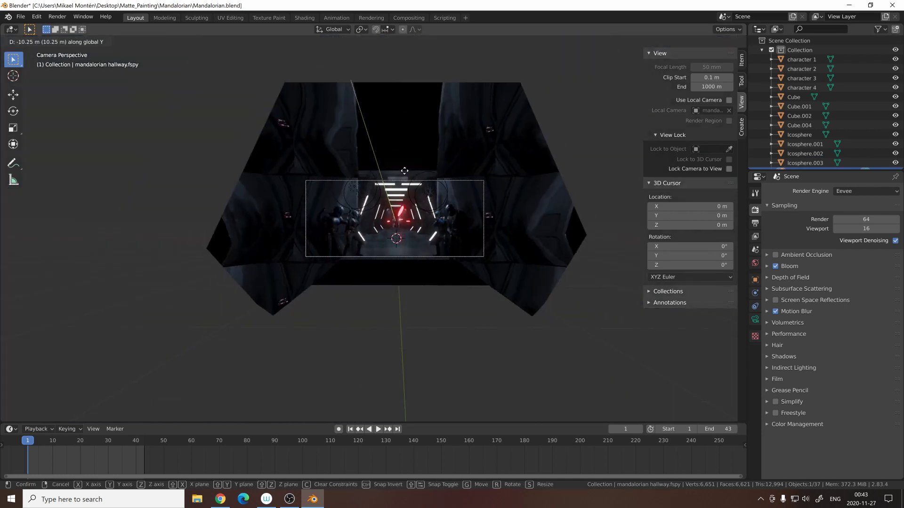
Pull the camera back about 10.38 m along negative Y and adjust its distance along the same axis
click(401, 208)
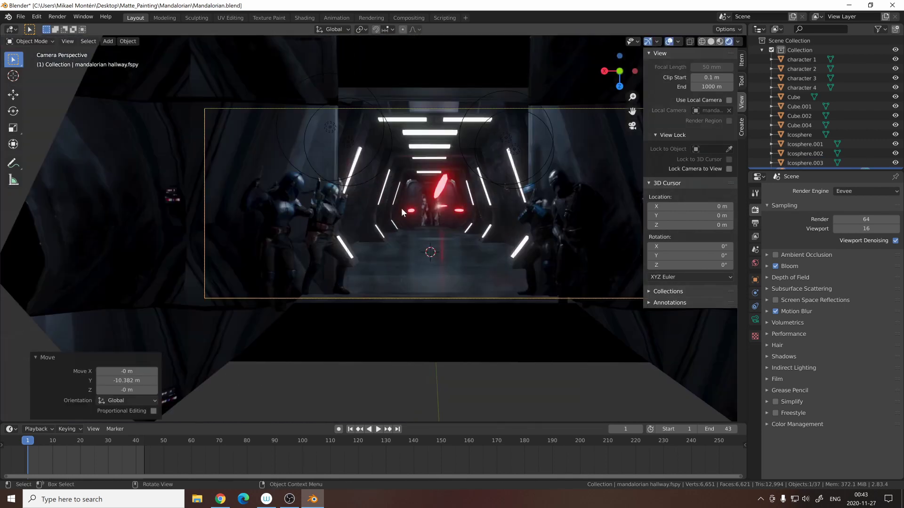
key(g)
key(y)
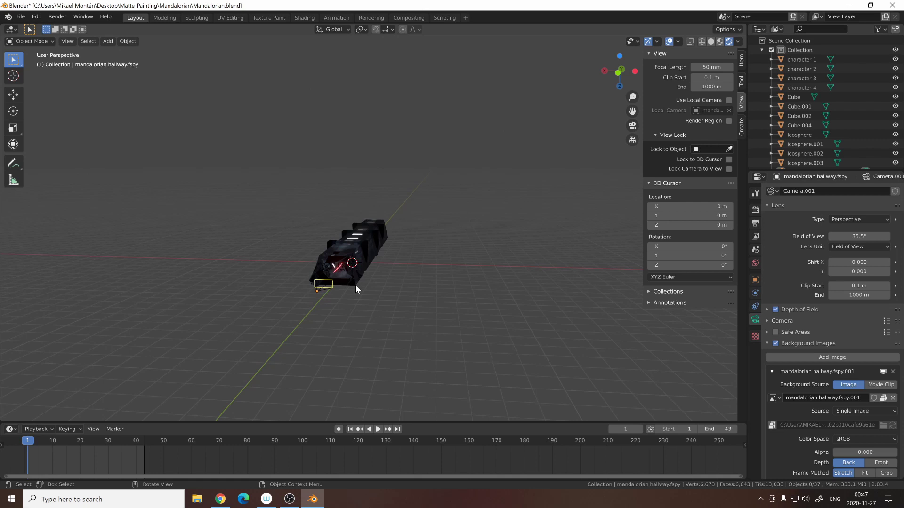
Add a plain axes empty, scale it up about 3.53 times, and move it along Y within the corridor
key(shift+a)
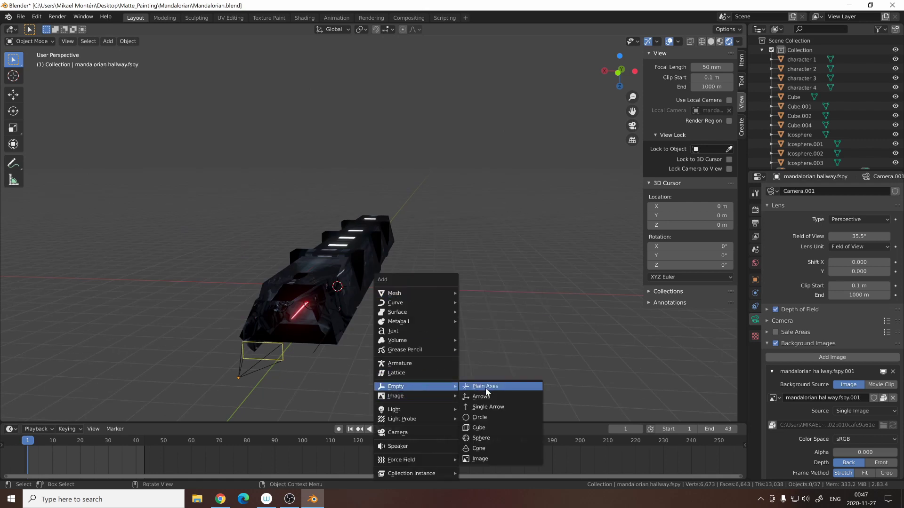
click(484, 386)
key(s)
click(515, 275)
key(g)
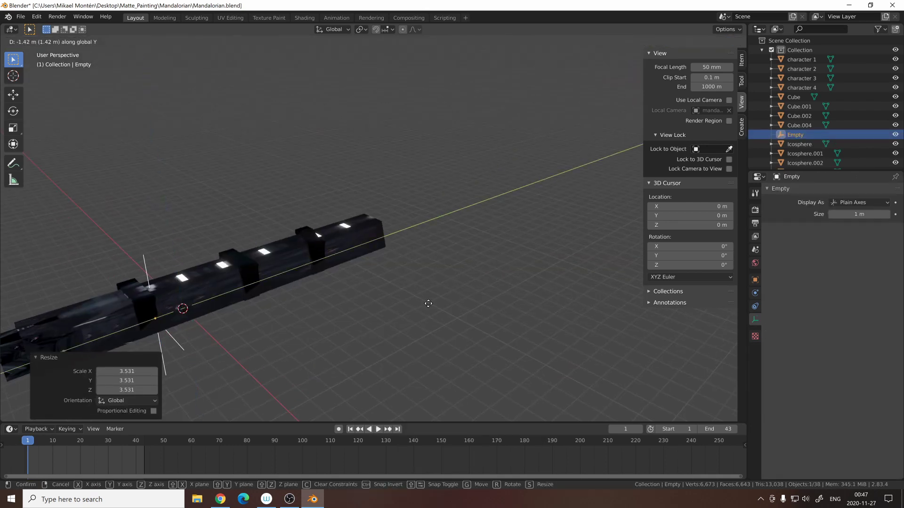
click(428, 303)
Select the camera and set its depth of field to focus on the Empty
scroll(187, 302, down, 3)
click(181, 298)
click(767, 310)
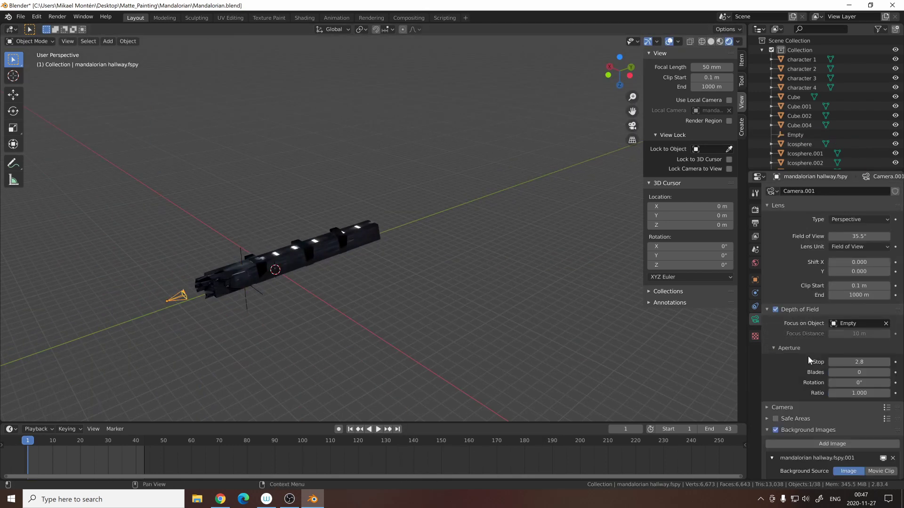
From the camera view, select the empty and move it along Z
key(KP_0)
click(442, 257)
click(465, 204)
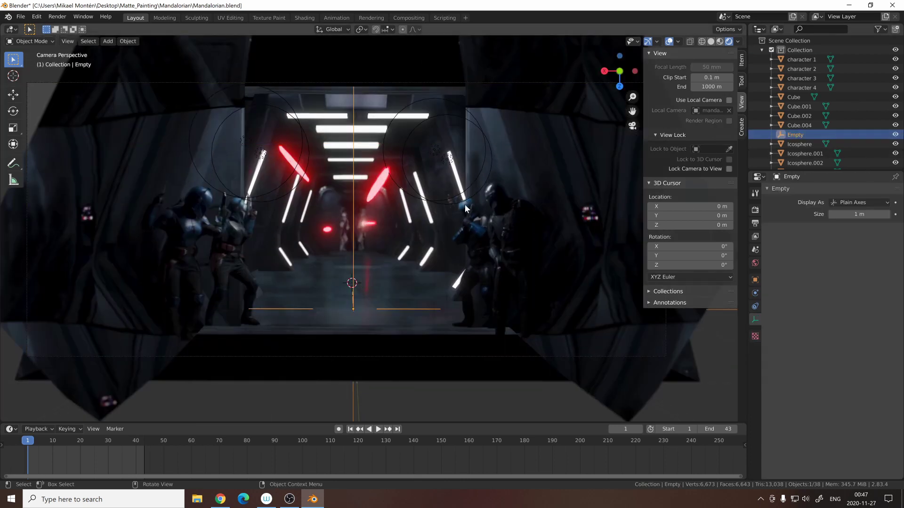
key(g)
key(z)
click(446, 149)
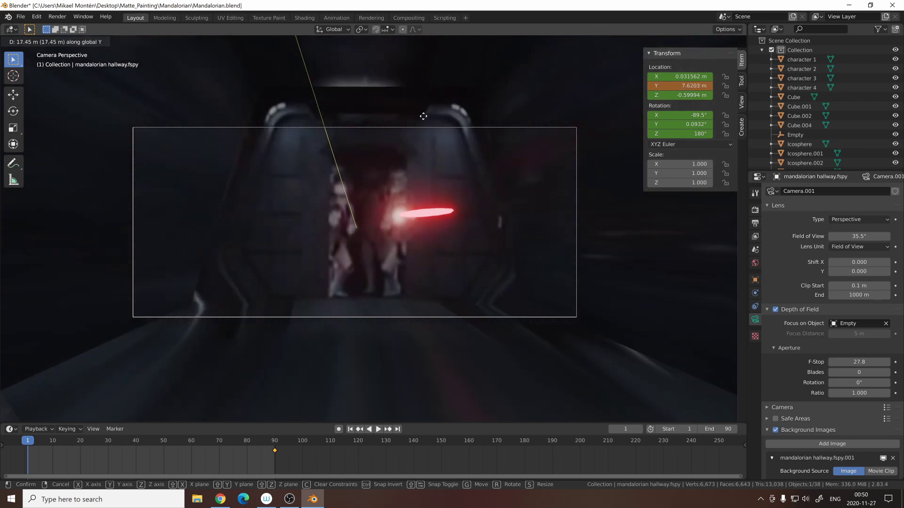
Keyframe the camera at frame 1 near the troopers at Y 6.7469 m, and tilt it about the Y axis
click(427, 130)
key(i)
key(r)
key(y)
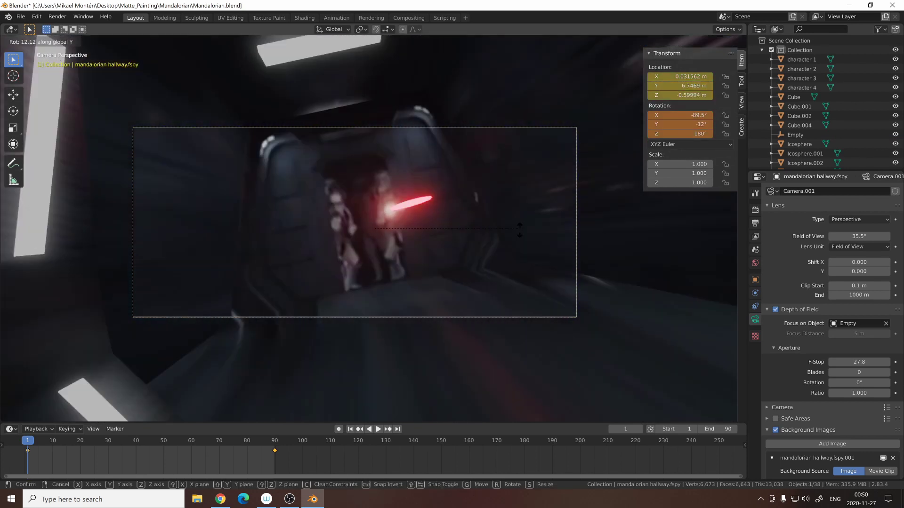
click(478, 117)
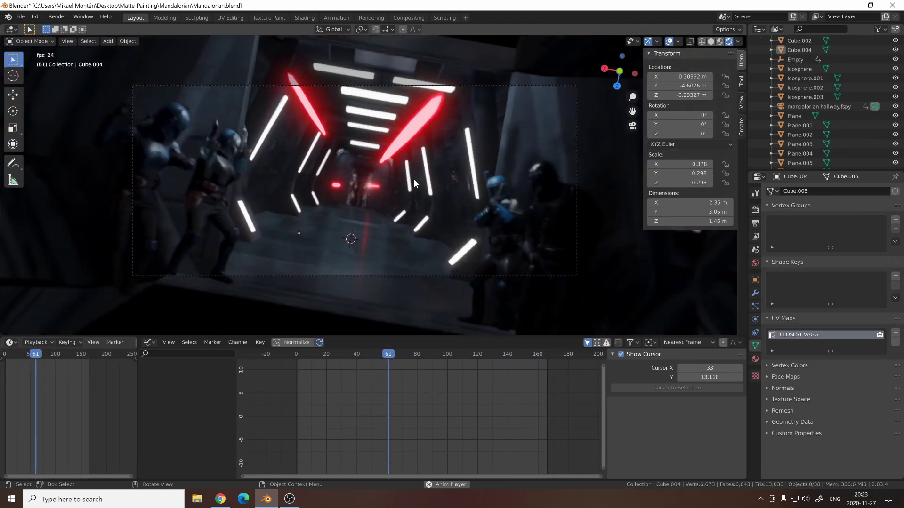
Stop the animation playback at frame 90
key(space)
scroll(425, 174, down, 6)
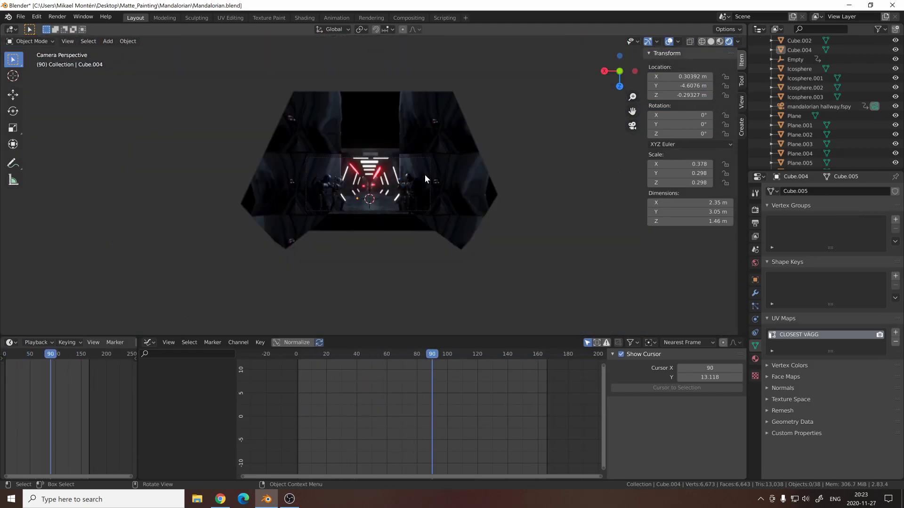
click(420, 137)
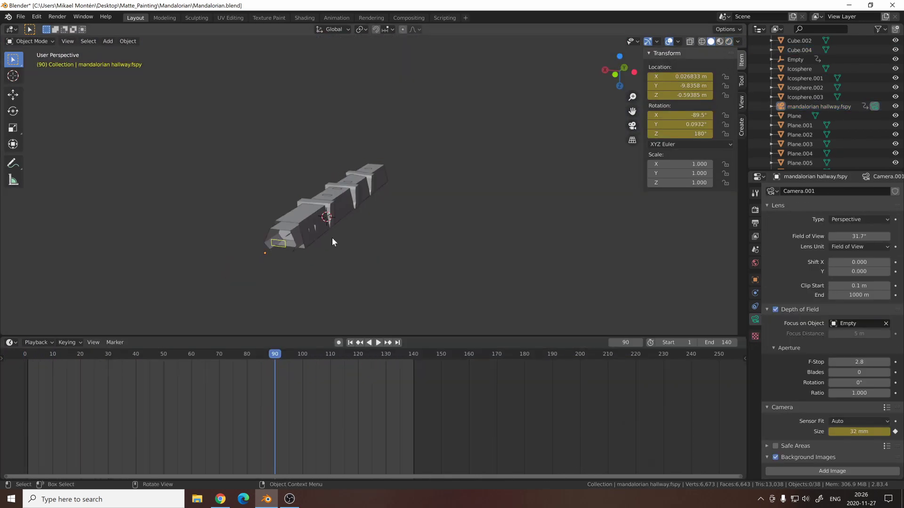
Add a path curve to the scene
scroll(301, 212, up, 5)
middle_drag(264, 180, 298, 194)
key(shift+a)
mouse_move(301, 194)
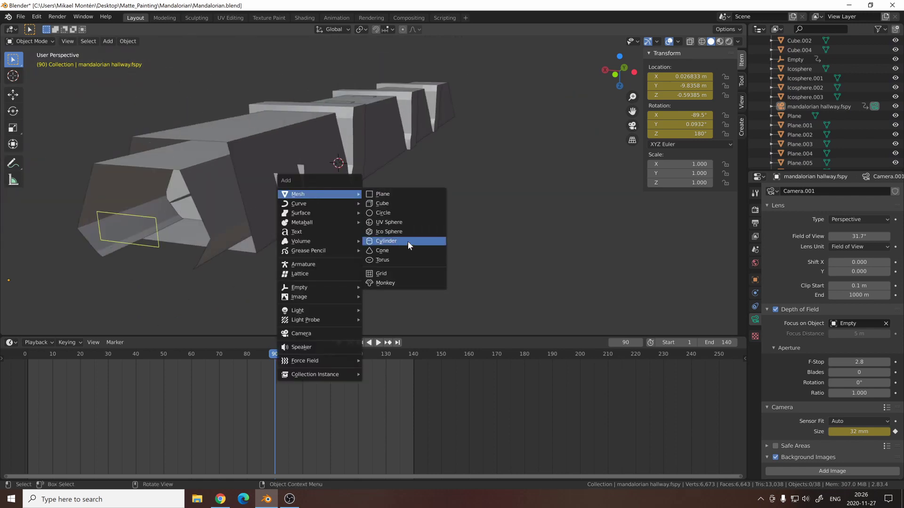
mouse_move(326, 204)
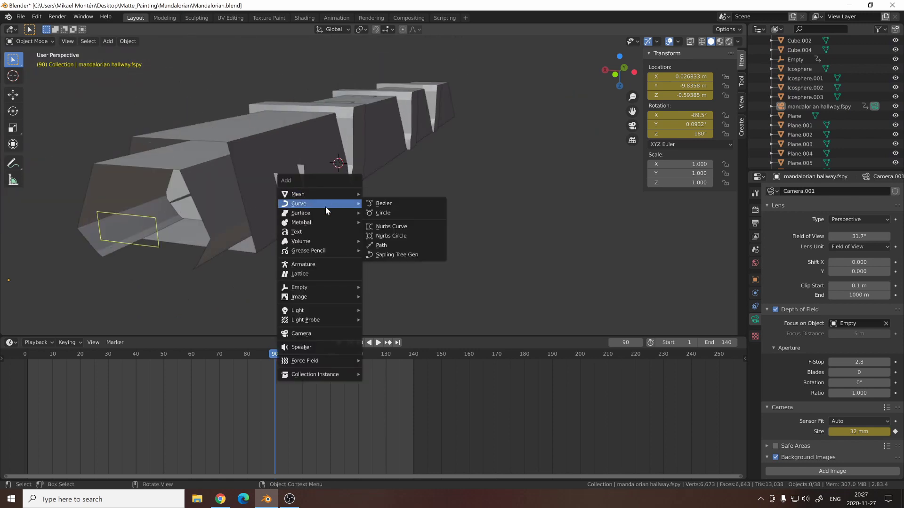
click(380, 245)
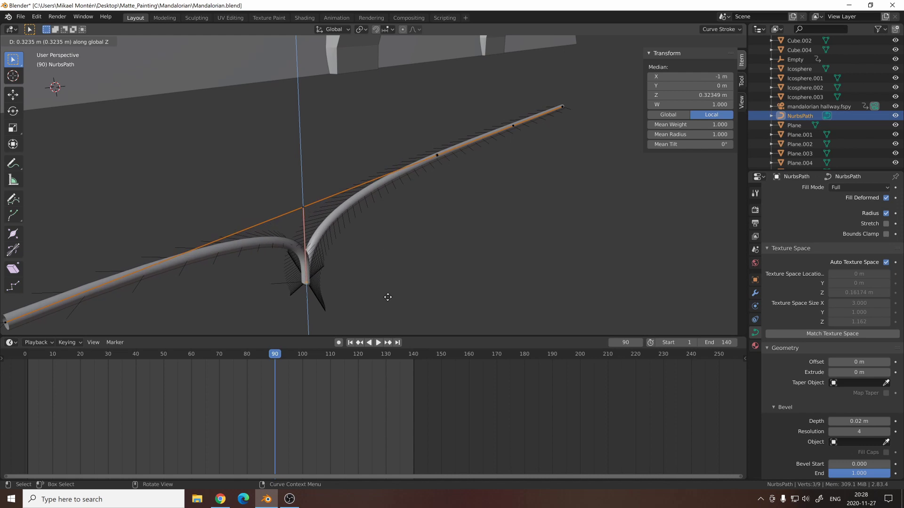
Cancel the upward move of the path's middle control points and undo the last curve edit
key(Escape)
key(ctrl+z)
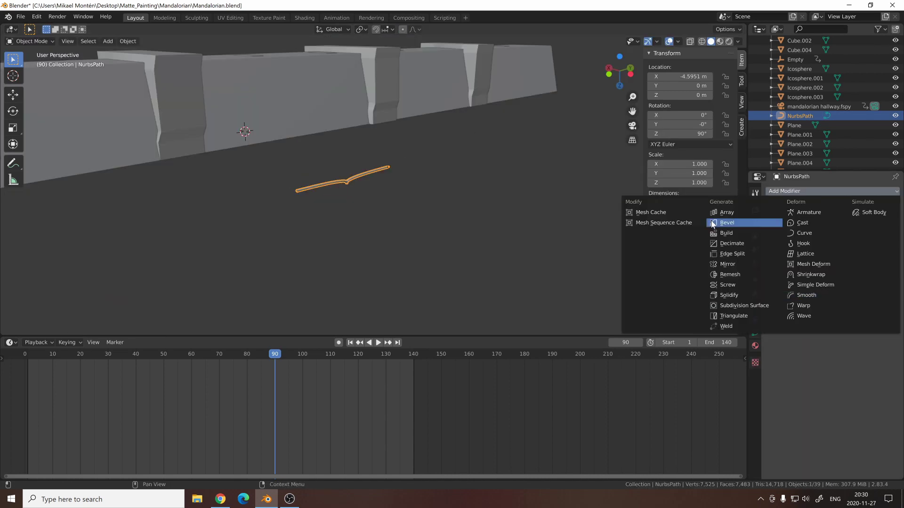
Add an Array modifier with a count of 9 to the path so the cable runs along the corridor's lower edge
click(699, 210)
scroll(478, 201, up, 5)
scroll(584, 234, down, 6)
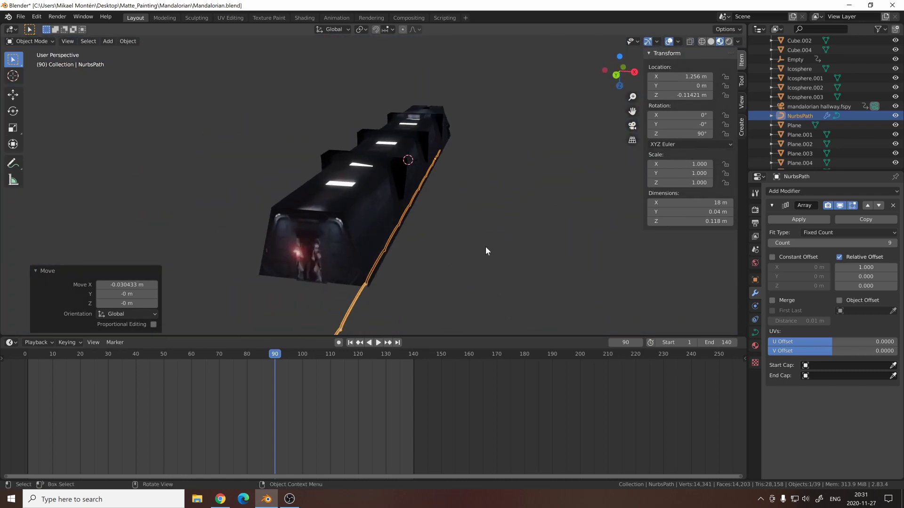
Rotate the duplicated cable on the corridor's opposite lower edge by -0.286° about the Z axis
middle_drag(486, 251, 511, 200)
key(r)
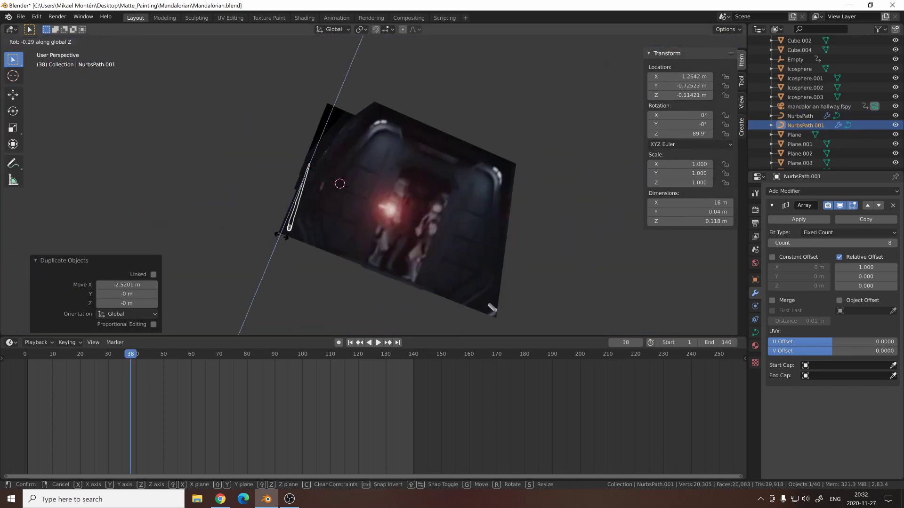
click(282, 235)
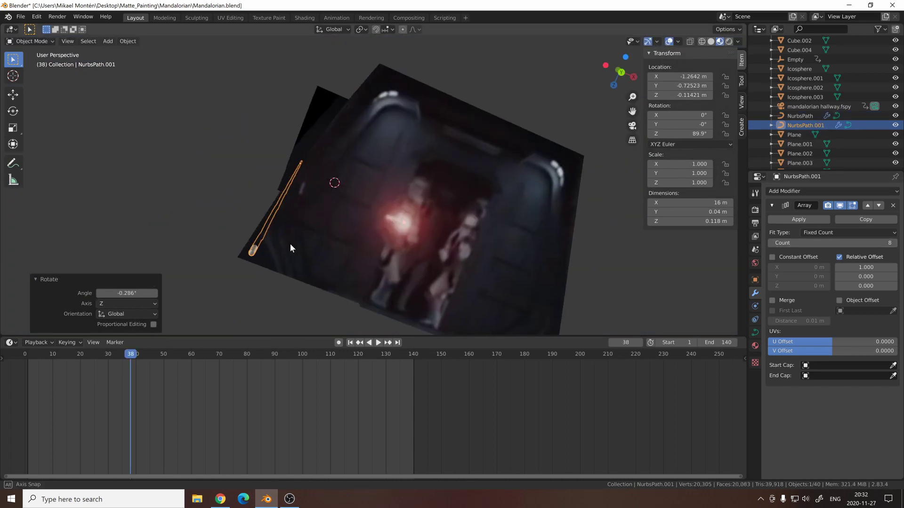
Play the animation through the camera with nothing selected to check the cables along both lower edges
middle_drag(290, 244, 493, 235)
key(KP_0)
click(485, 233)
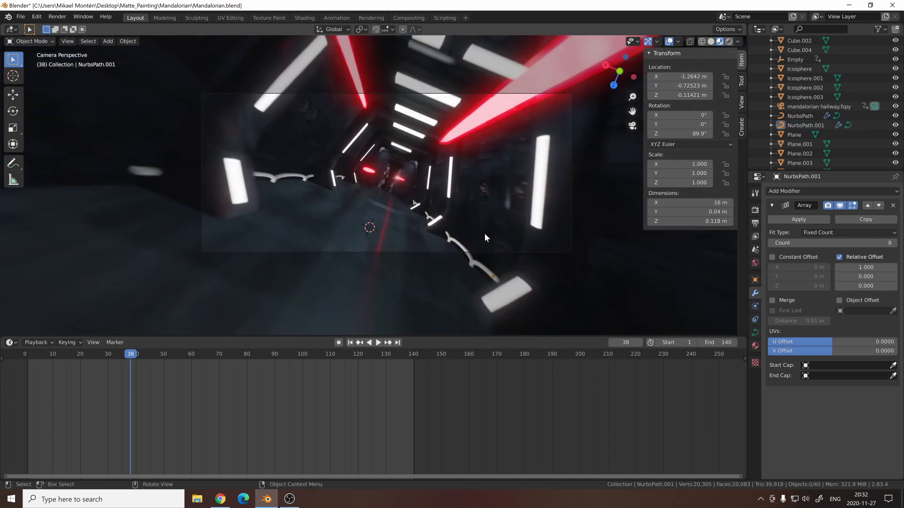
key(ctrl+shift+space)
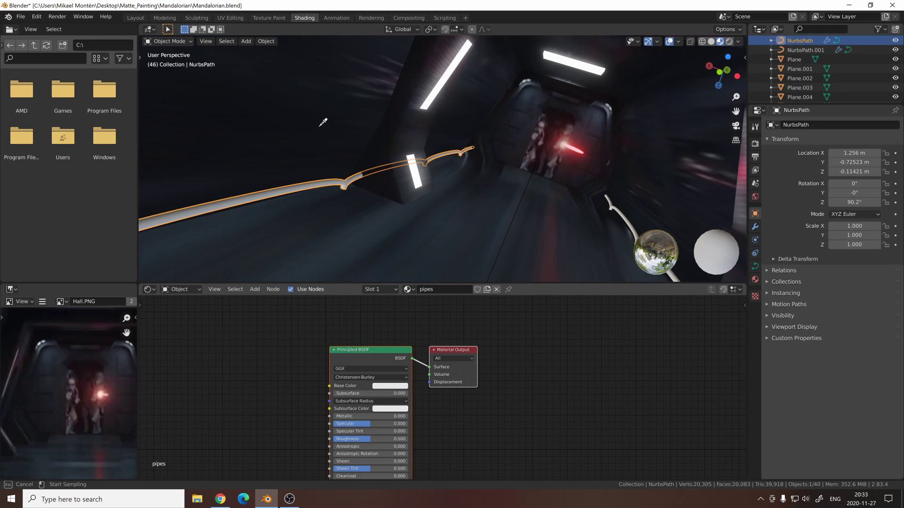
Sample a colour from the dark corridor for the pipes material of the cable
click(344, 219)
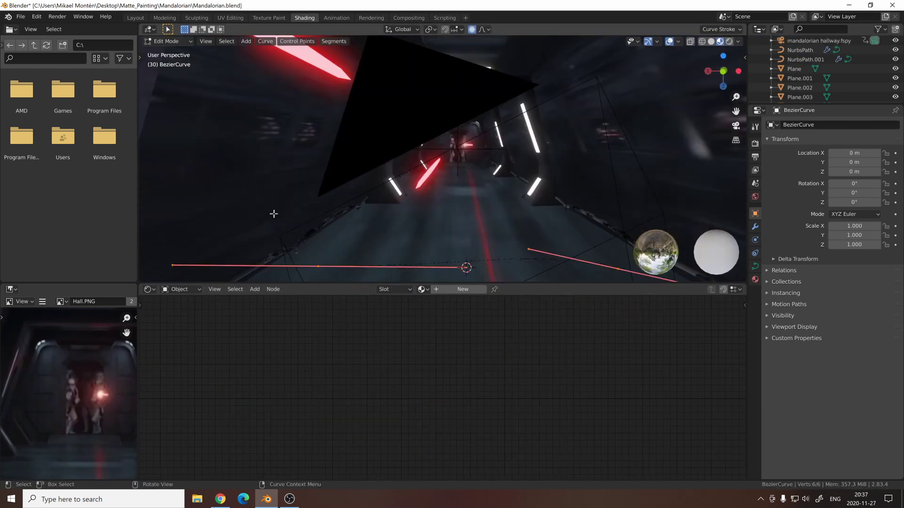
Move the Bezier curve's points along Y and X to fit the cable around the corridor's pillar frame
key(g)
key(y)
click(260, 95)
key(g)
key(x)
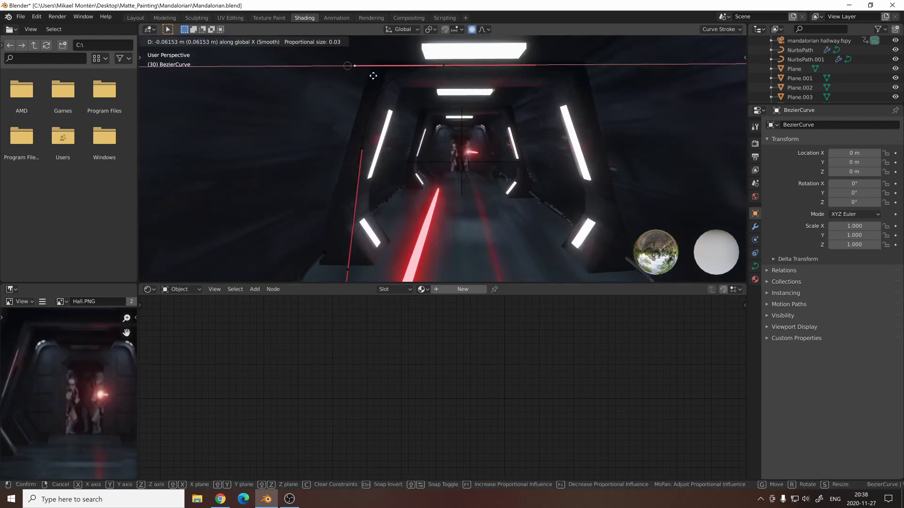
click(467, 73)
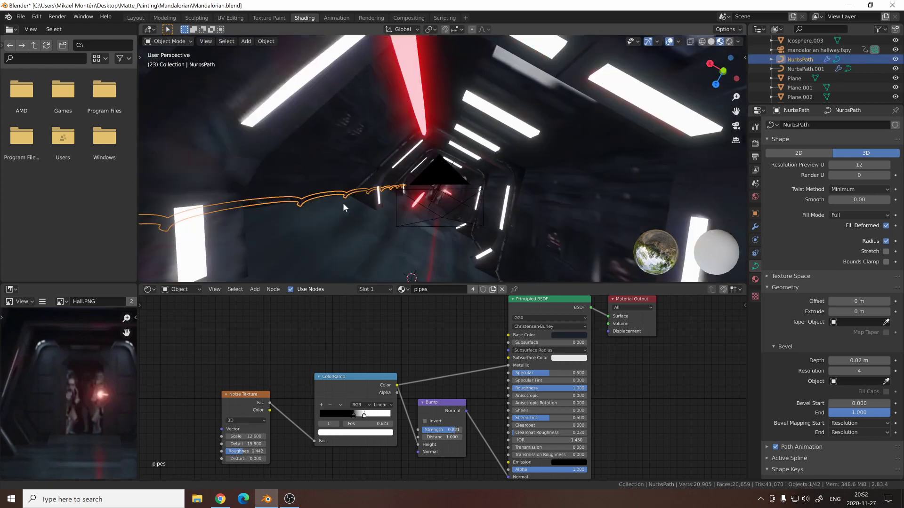
Duplicate the wall cable onto the corridor's upper edges and play the animation through the camera
key(g)
key(z)
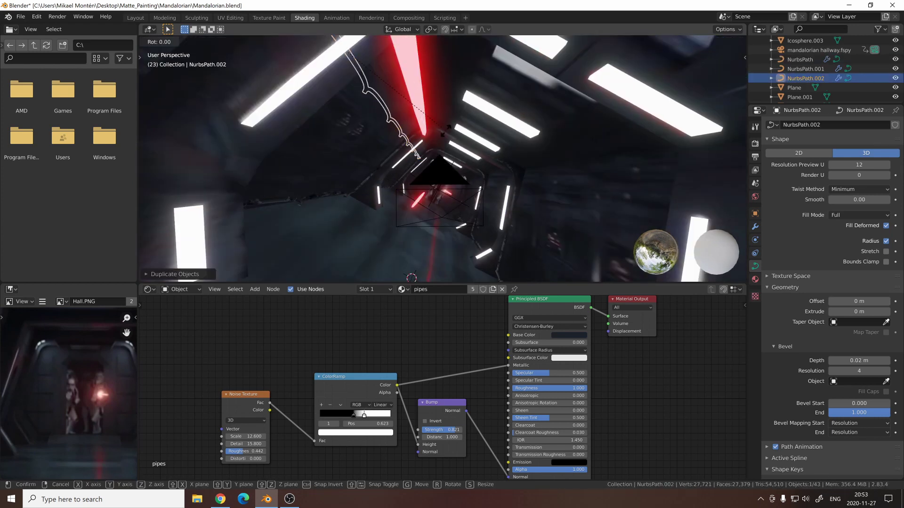
click(411, 277)
key(shift+d)
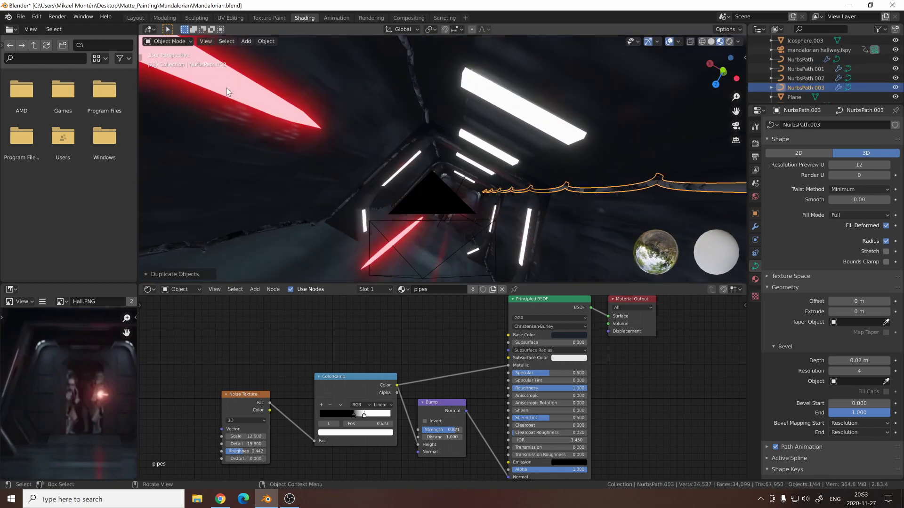
key(KP_0)
key(space)
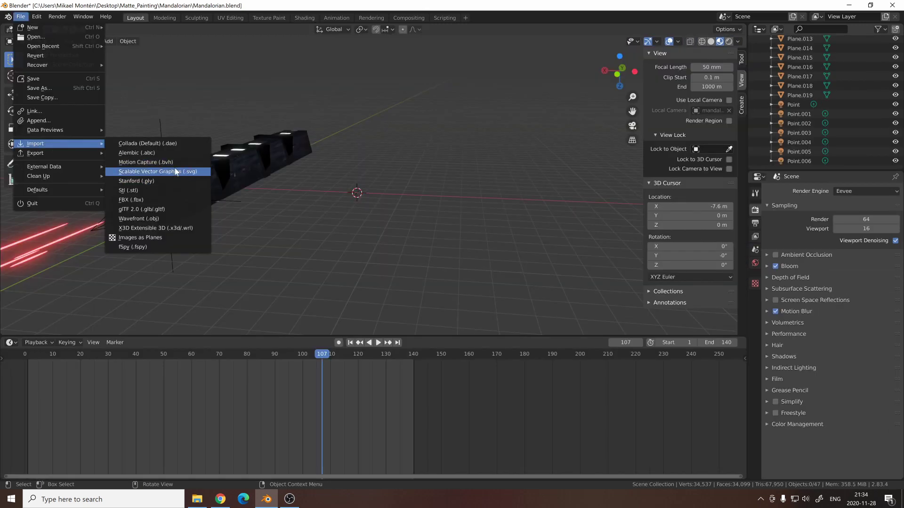
Import the Mandalorian logo as an SVG and move its curves along the X axis
click(175, 171)
click(596, 396)
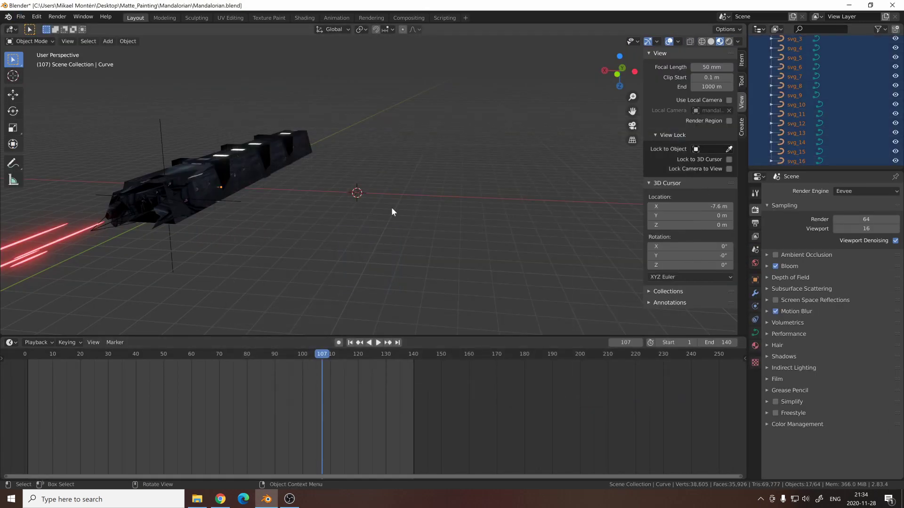
key(g)
key(x)
click(514, 230)
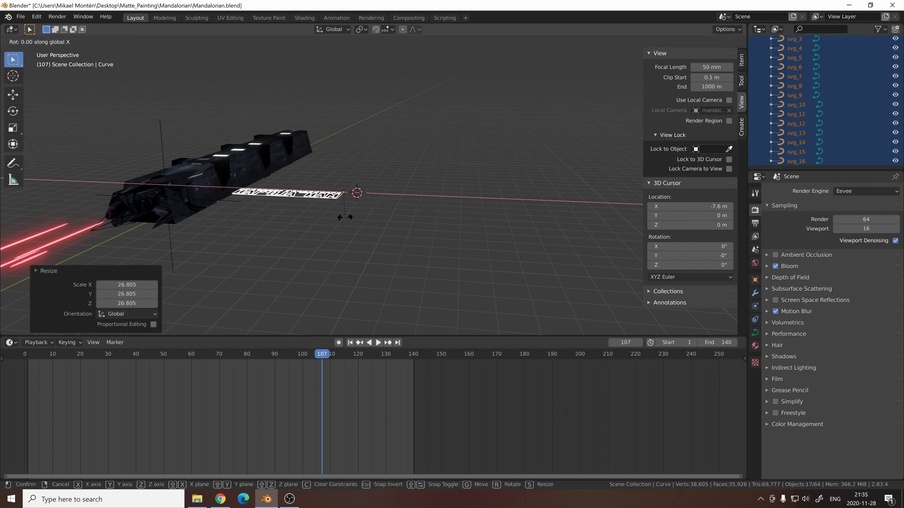
Rotate the logo curves 90° about the X axis and isolate them in local view
text(90)
key(Return)
click(344, 217)
key(KP_Divide)
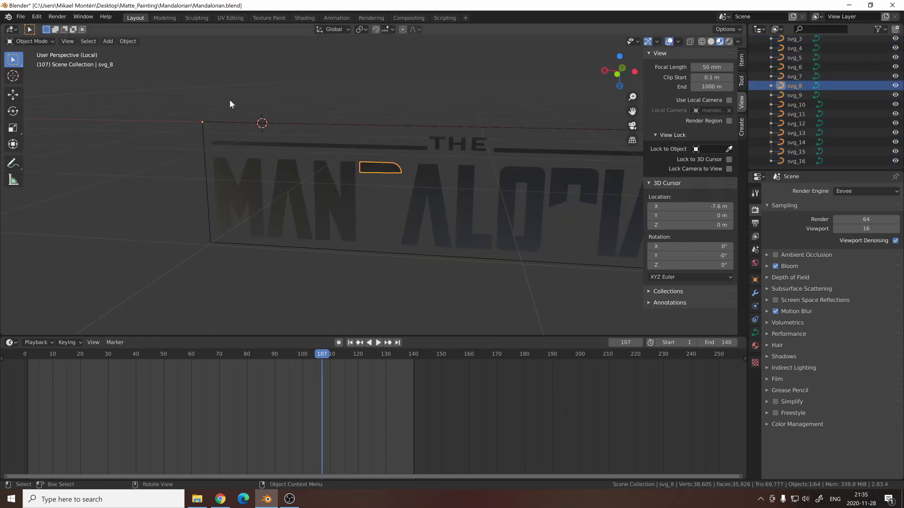
Convert the incomplete D curve of the logo to a mesh and open it for editing
key(F3)
text(conver)
key(Return)
click(232, 111)
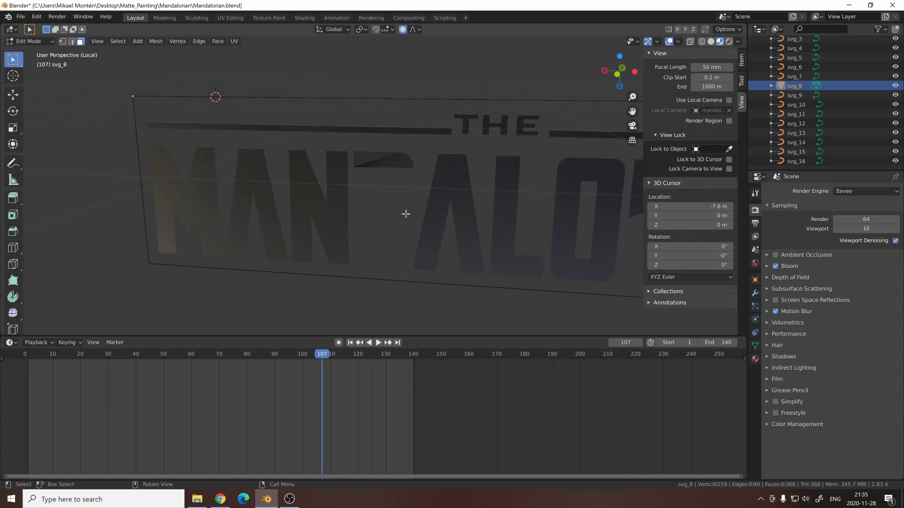
key(Tab)
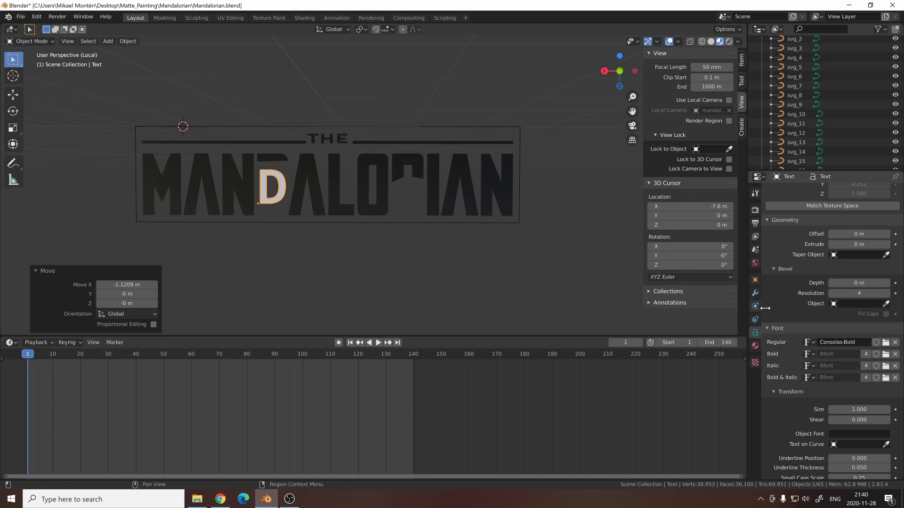
Set the D text's font to Impact, scale it to 0.976 along Z and align it with the logo's gap
click(886, 343)
scroll(473, 318, down, 5)
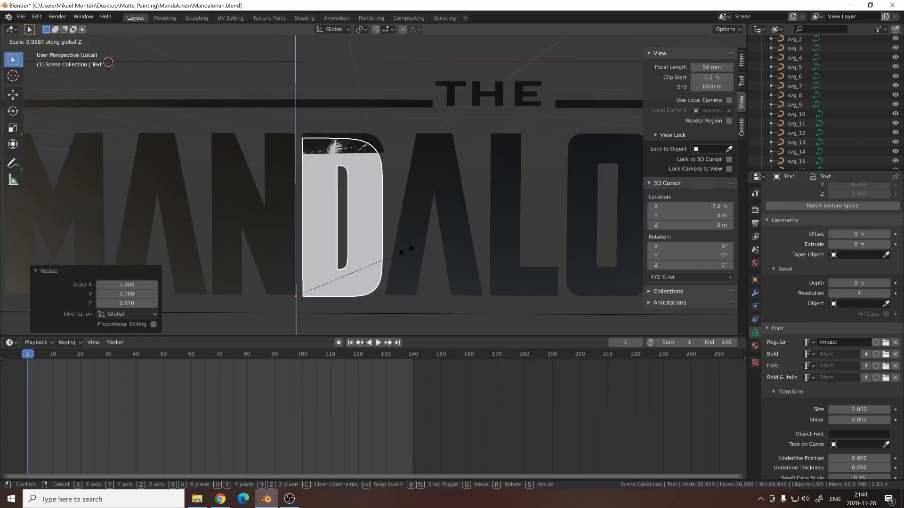
click(407, 251)
key(g)
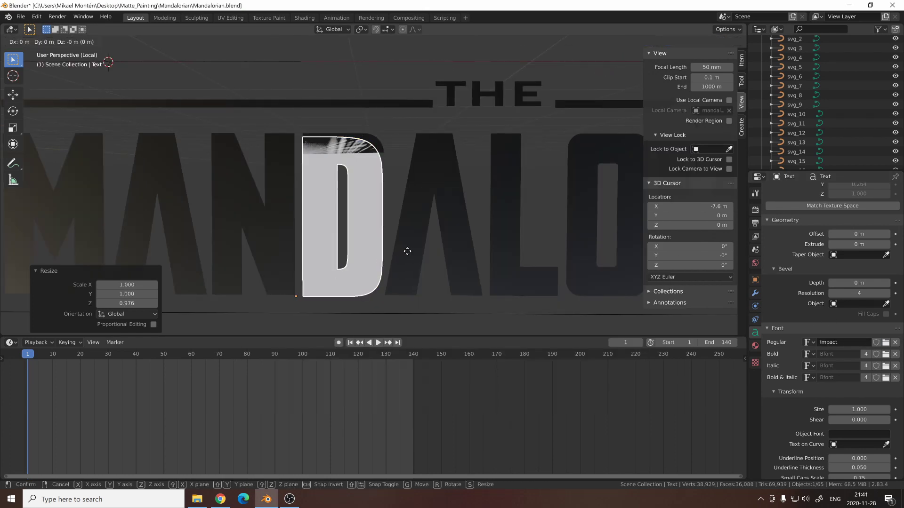
click(415, 249)
scroll(415, 249, down, 3)
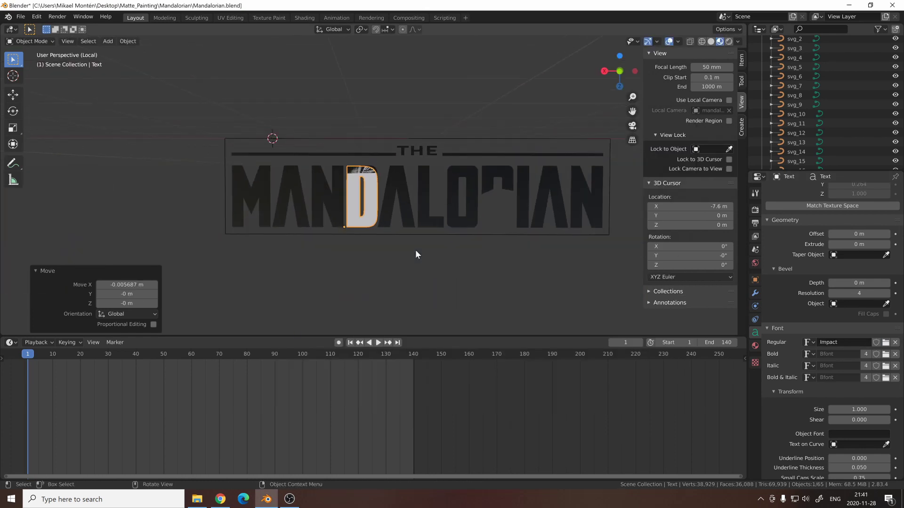
Duplicate the D text along X into the logo's second gap and change its letter to R
scroll(397, 250, up, 1)
key(shift+d)
key(x)
click(558, 255)
key(Tab)
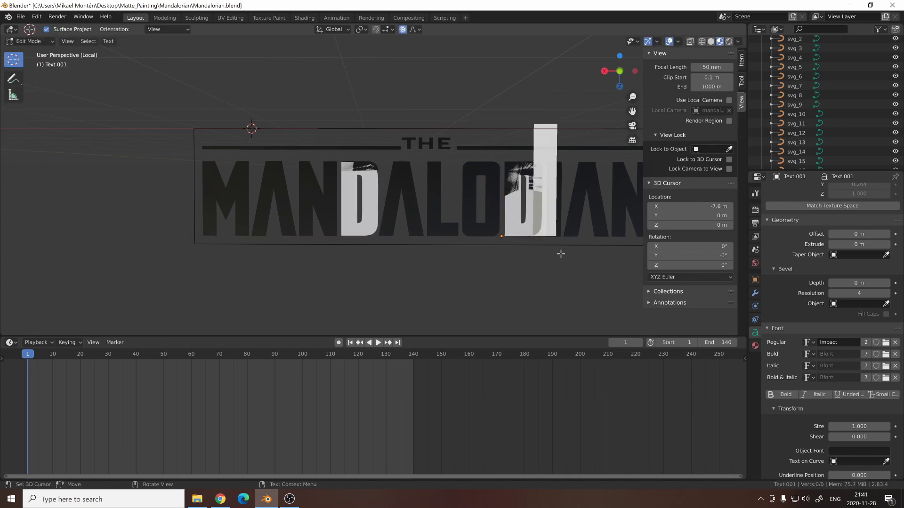
key(BackSpace)
text(R)
key(Tab)
Scale the R text to match the neighbouring logo letters
scroll(407, 239, down, 2)
scroll(407, 239, up, 3)
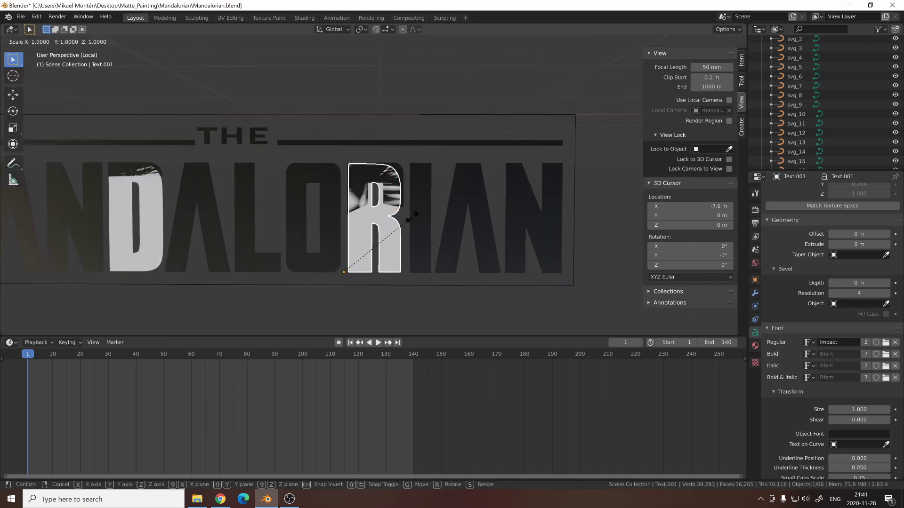
key(s)
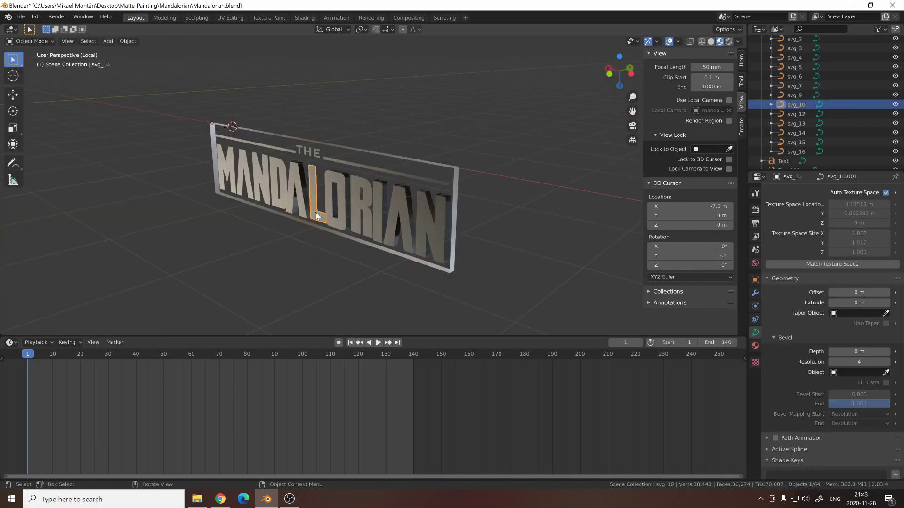
Select the horizontal bars on both sides of the word THE in the logo
click(377, 171)
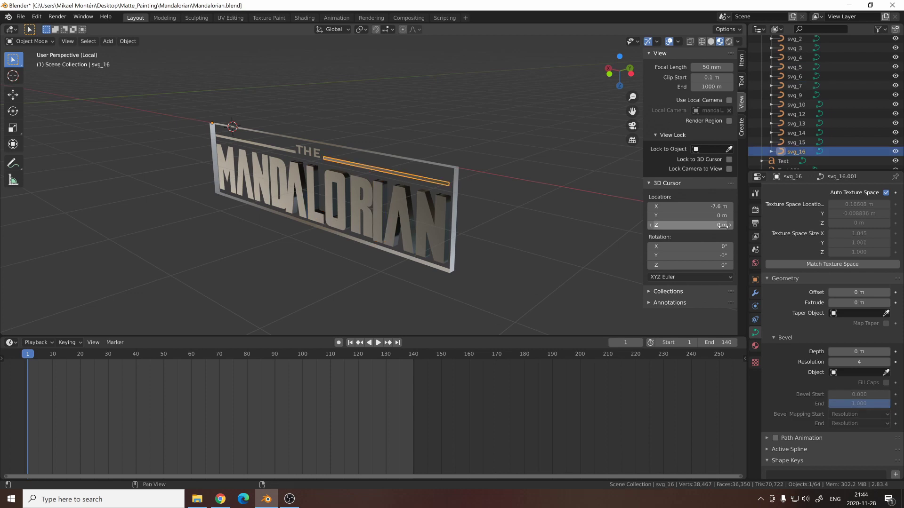
click(254, 144)
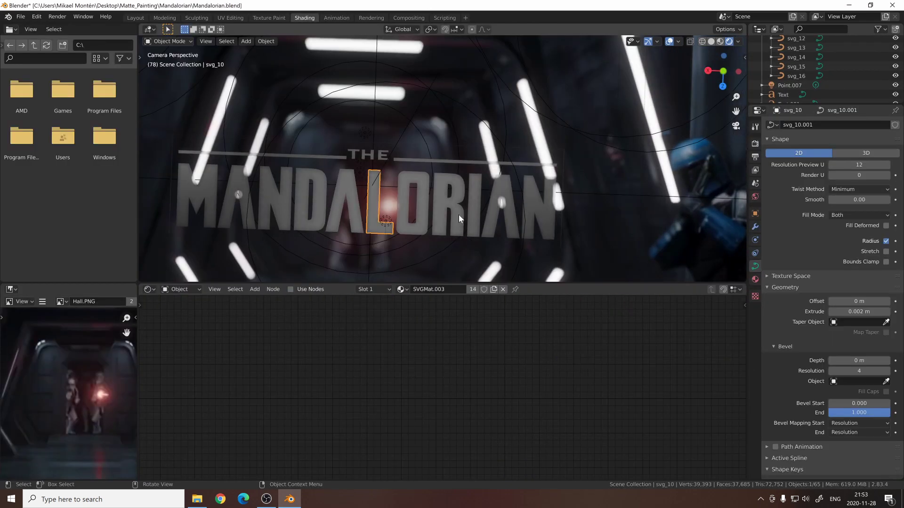
Give the logo's L its own copy of the material and name it Text
click(472, 290)
double_click(468, 289)
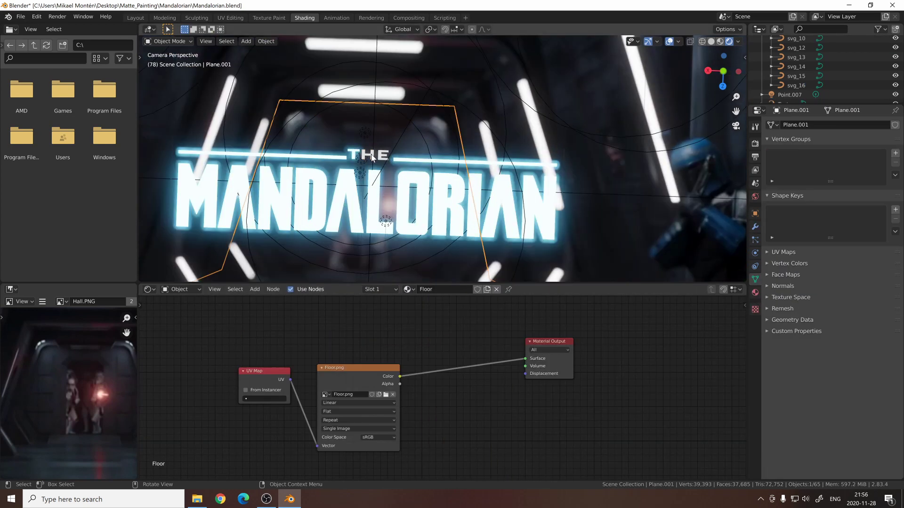
Assign the Text material to the H and E letters of the word THE
click(372, 158)
click(402, 289)
click(382, 155)
click(407, 289)
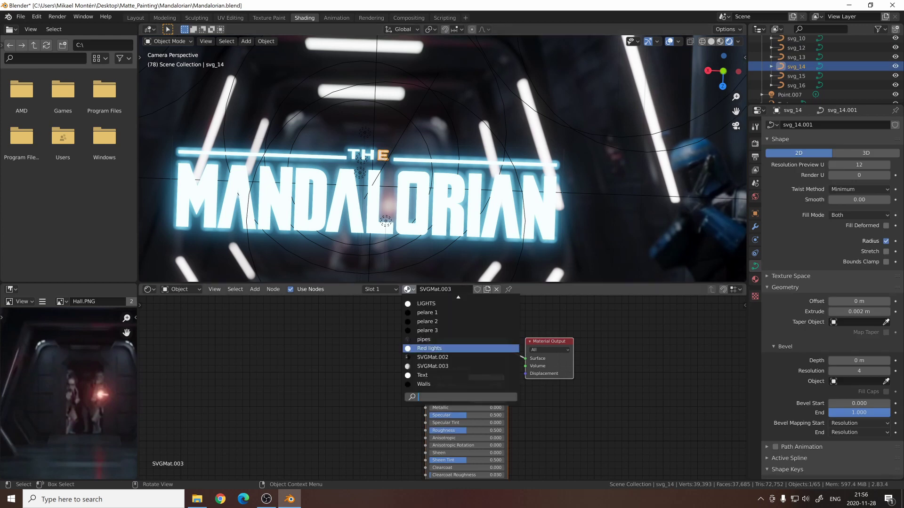
click(422, 375)
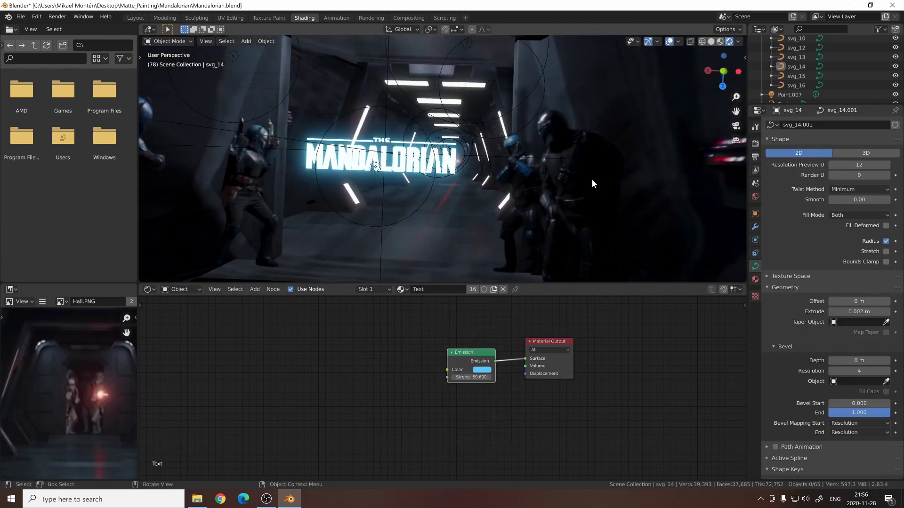
click(247, 171)
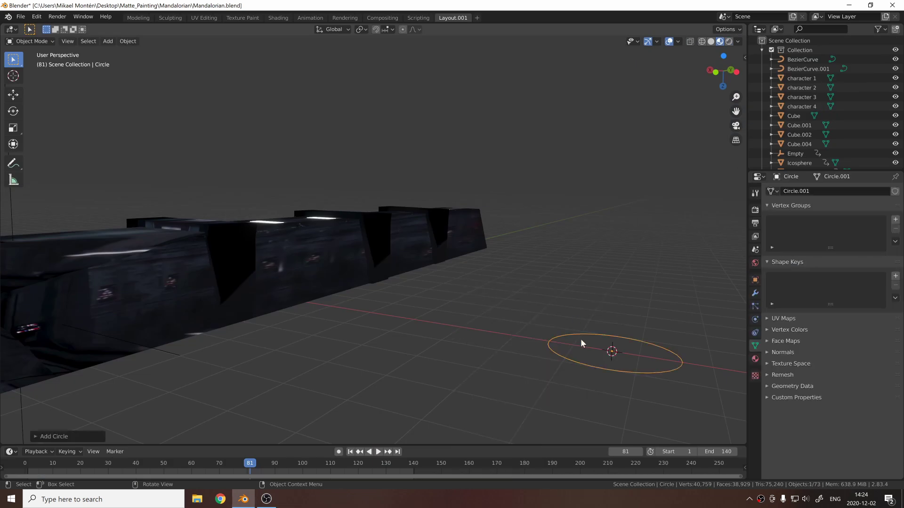
Shape the circle into a cluster of round and elongated wall buttons and move the cluster along the Y axis
key(Tab)
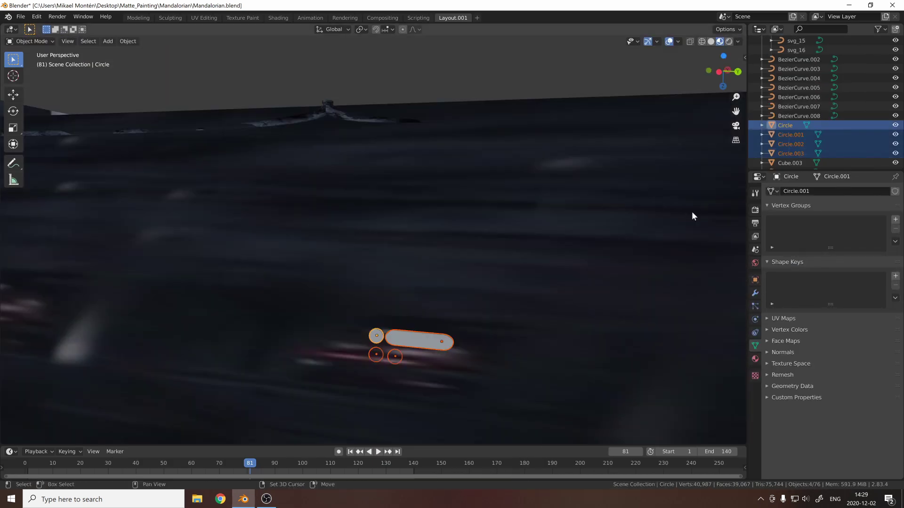
key(g)
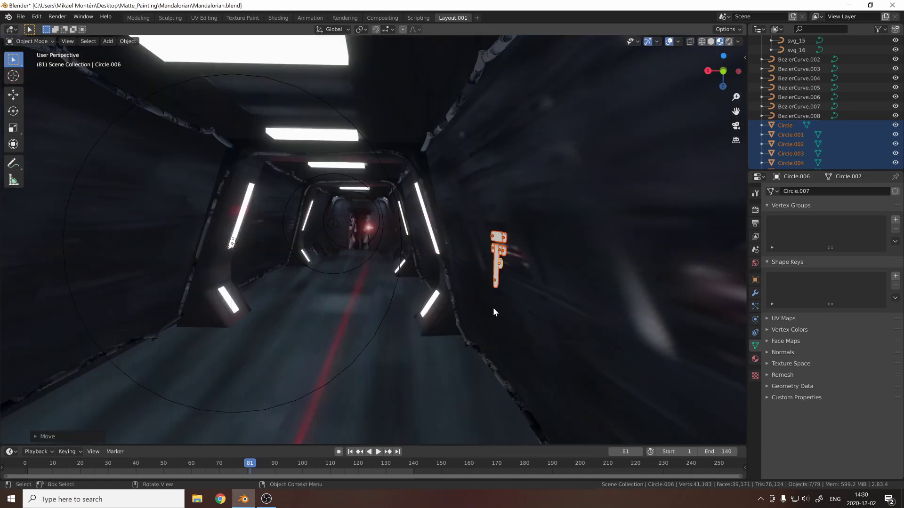
key(y)
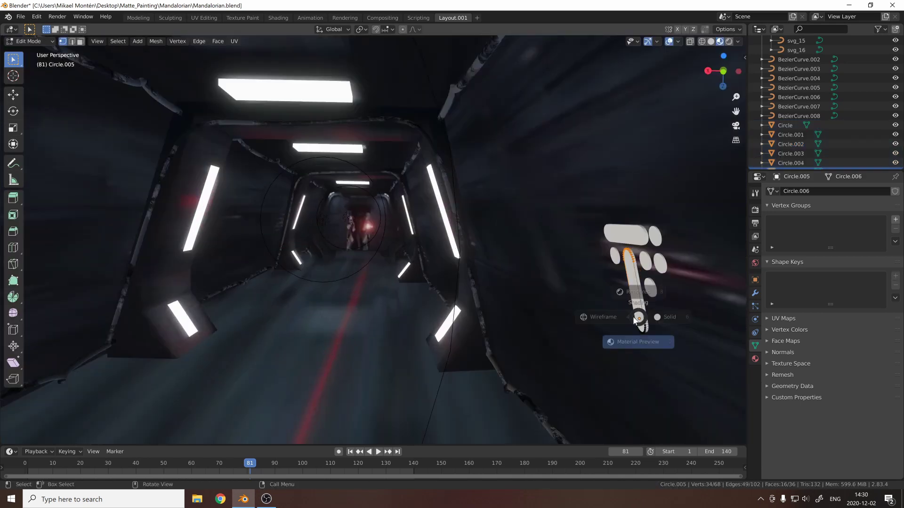
key(shift+z)
key(shift+z)
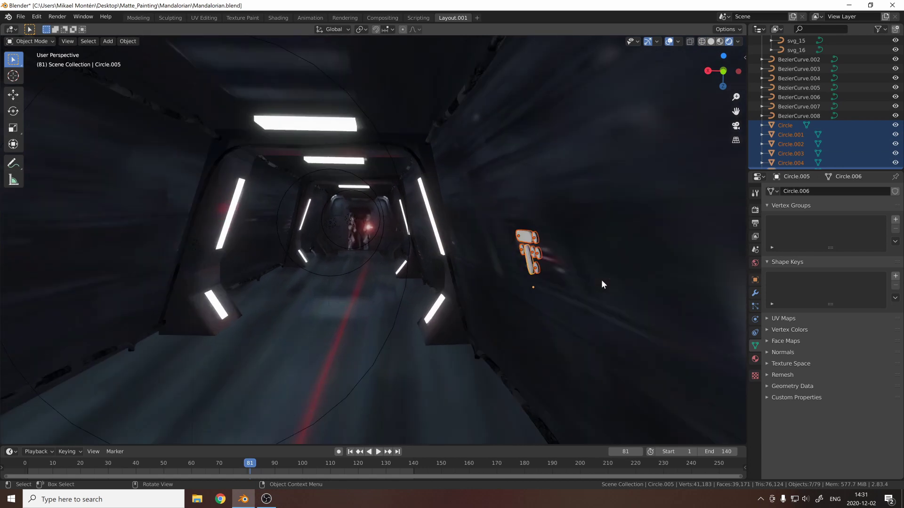
Try to duplicate the button cluster farther along the corridor wall on the Y axis
key(shift+d)
key(x)
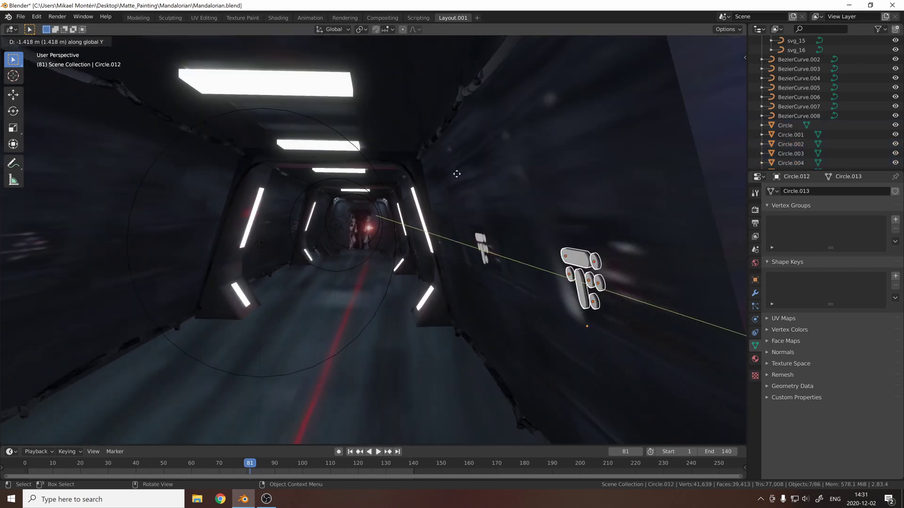
click(596, 289)
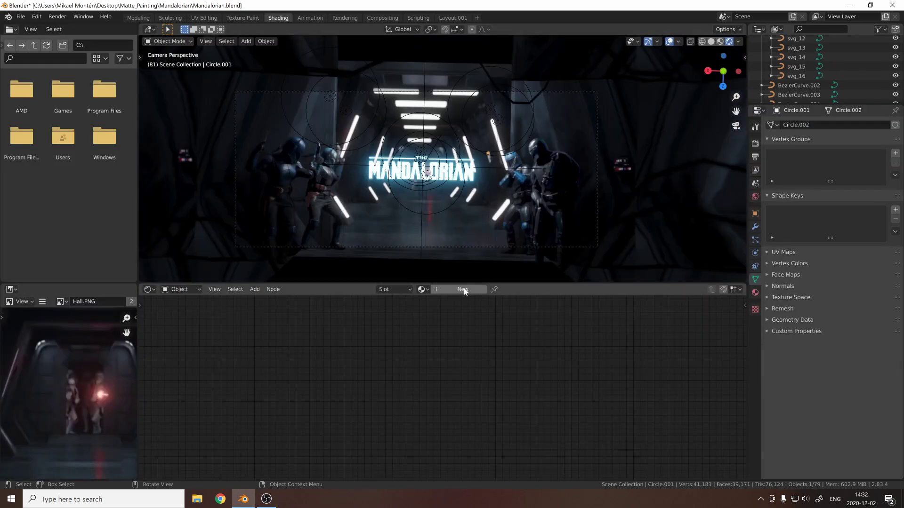
Name the elongated button's new material red light and replace its Principled BSDF with an Emission node
double_click(451, 289)
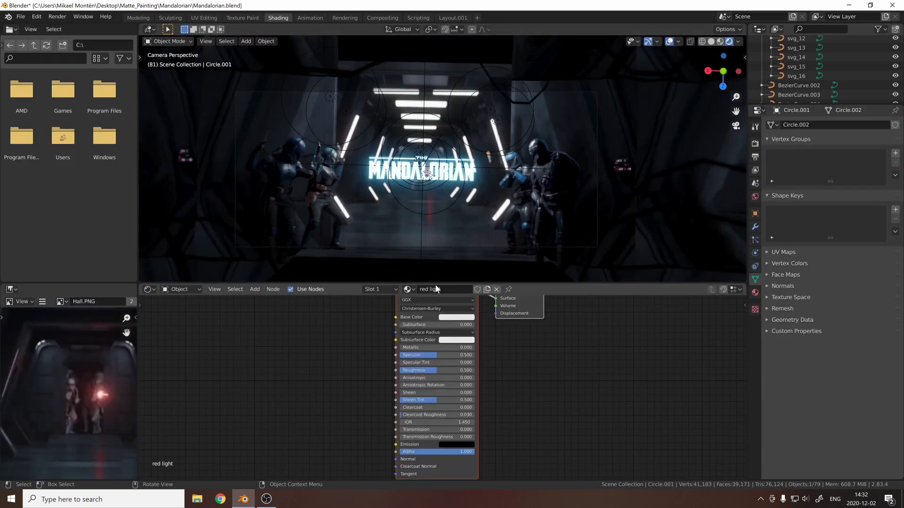
key(KP_0)
key(x)
key(shift+a)
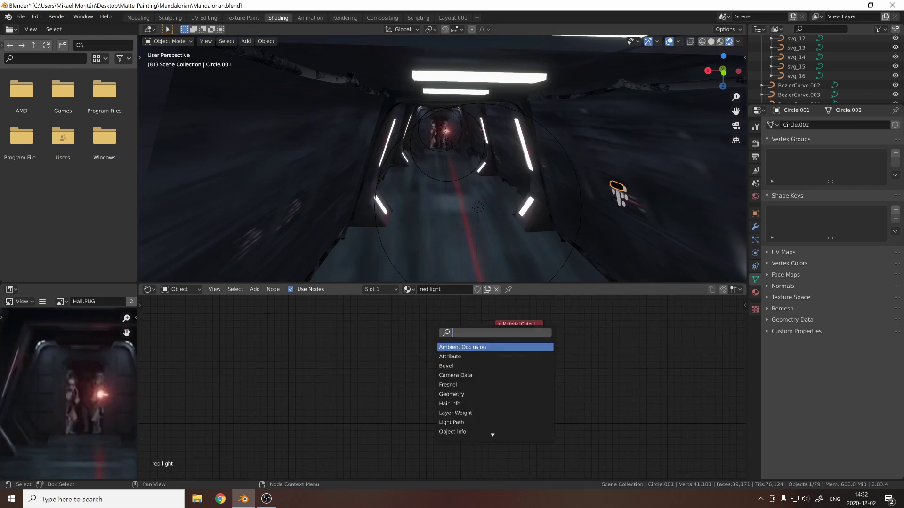
text(emission)
key(Return)
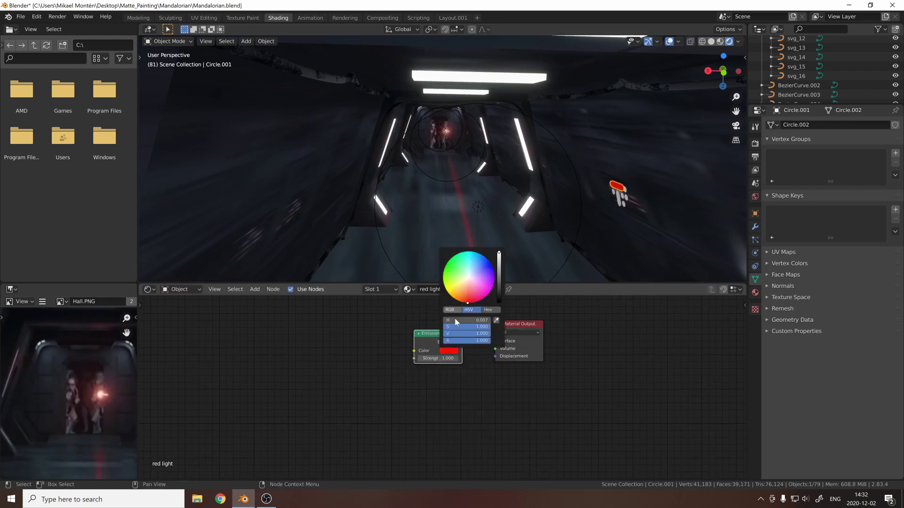